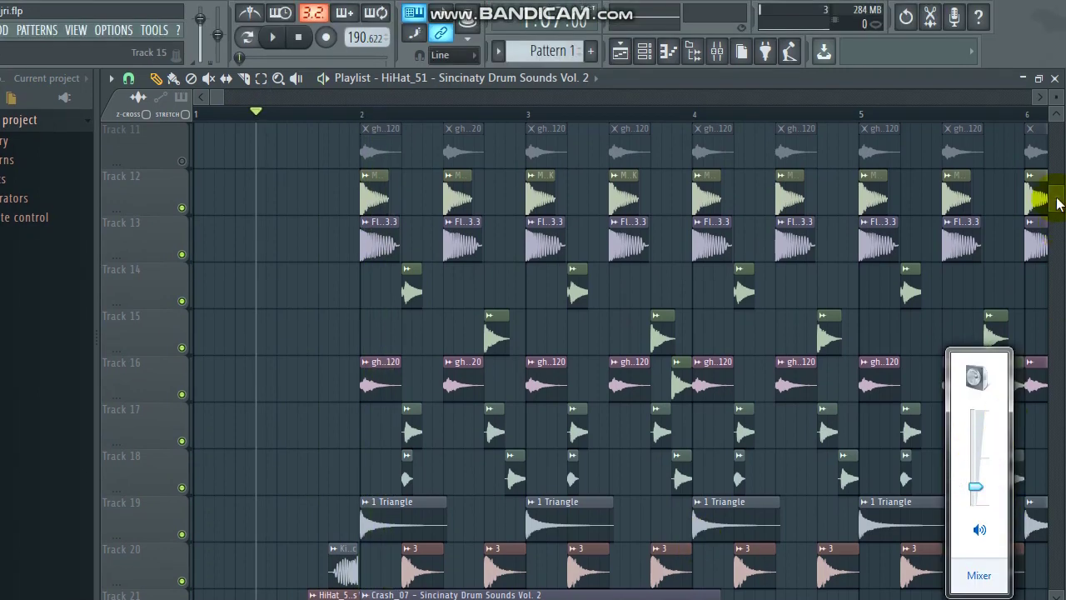
Step: Play the song and examine the drum clips on Tracks 2 to 27 across the first 15 bars
left_click(1055, 161)
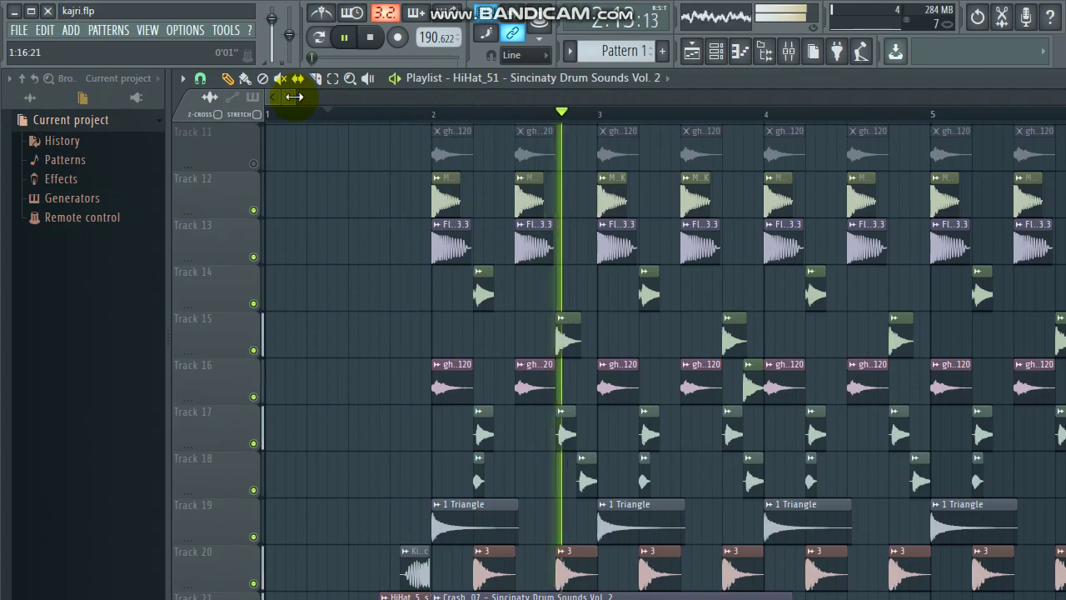
left_click_drag(294, 96, 349, 99)
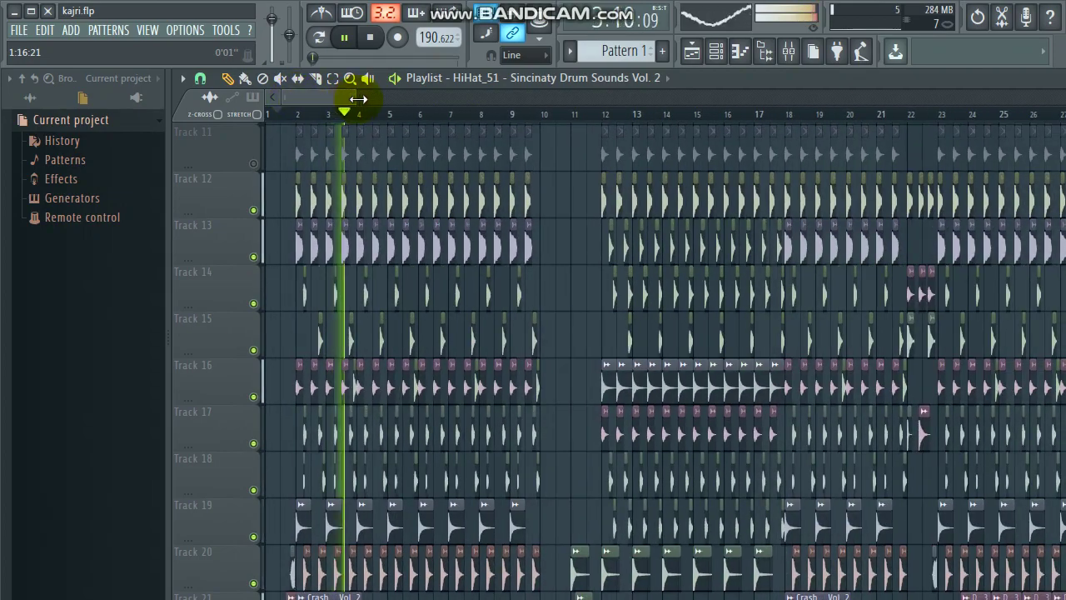
scroll(442, 119, "up", 4)
scroll(545, 337, "up", 5)
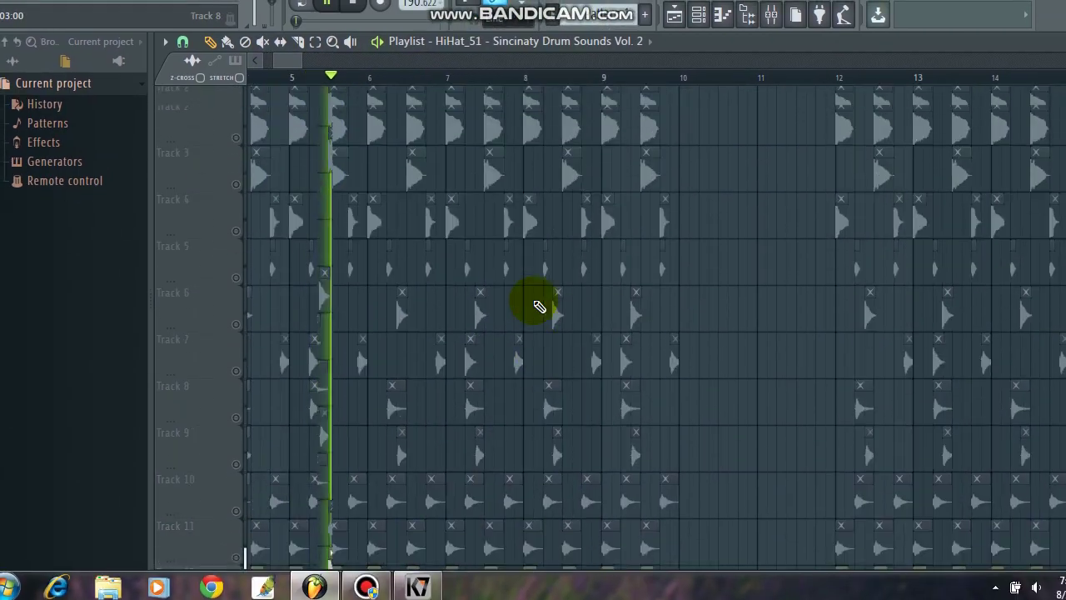
scroll(540, 306, "down", 5)
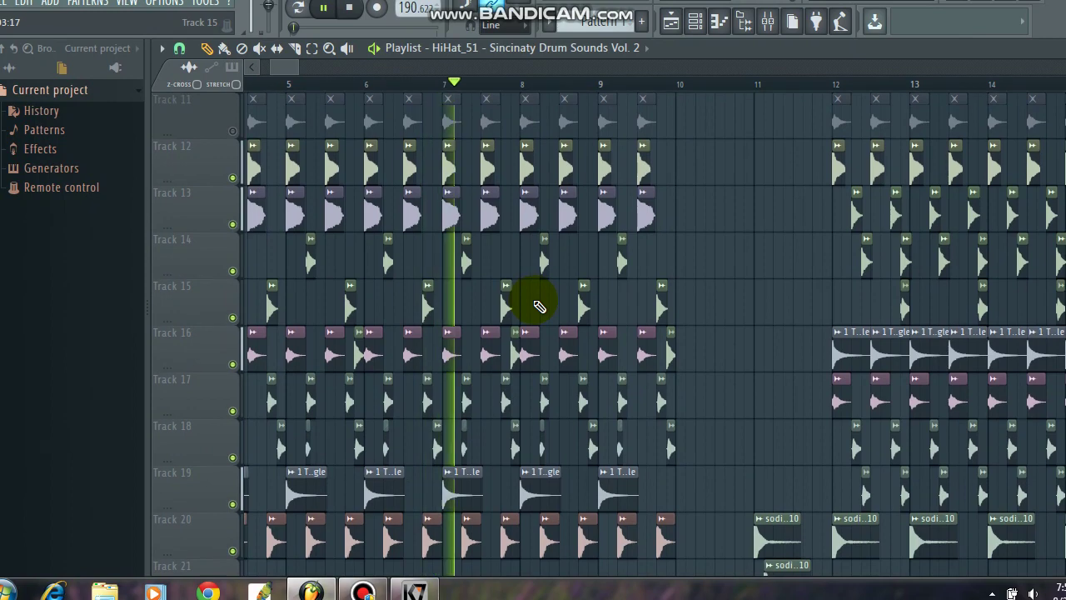
scroll(539, 306, "down", 1)
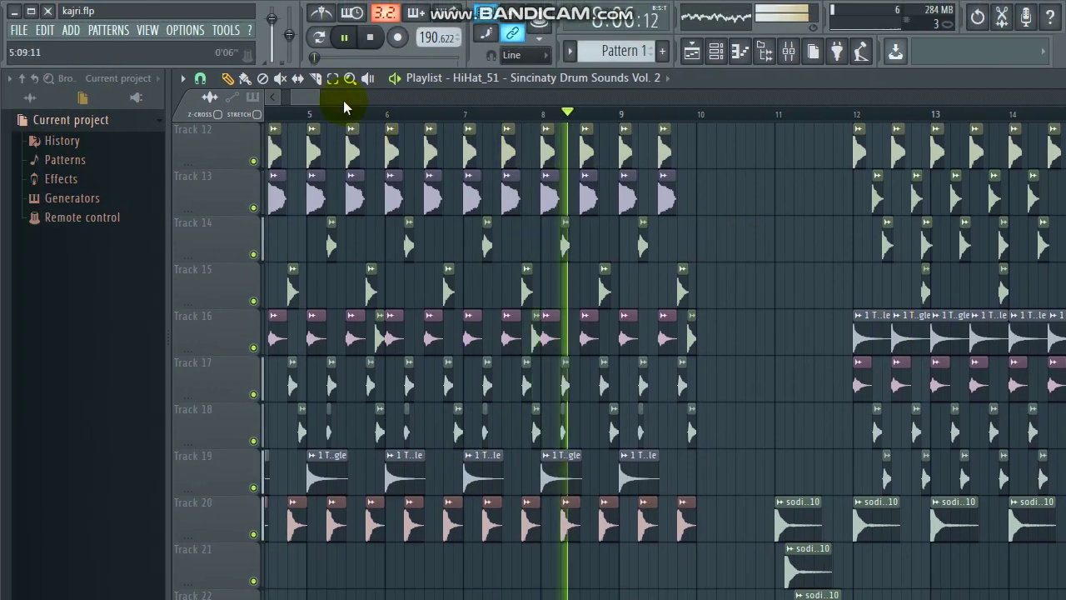
left_click_drag(293, 97, 300, 101)
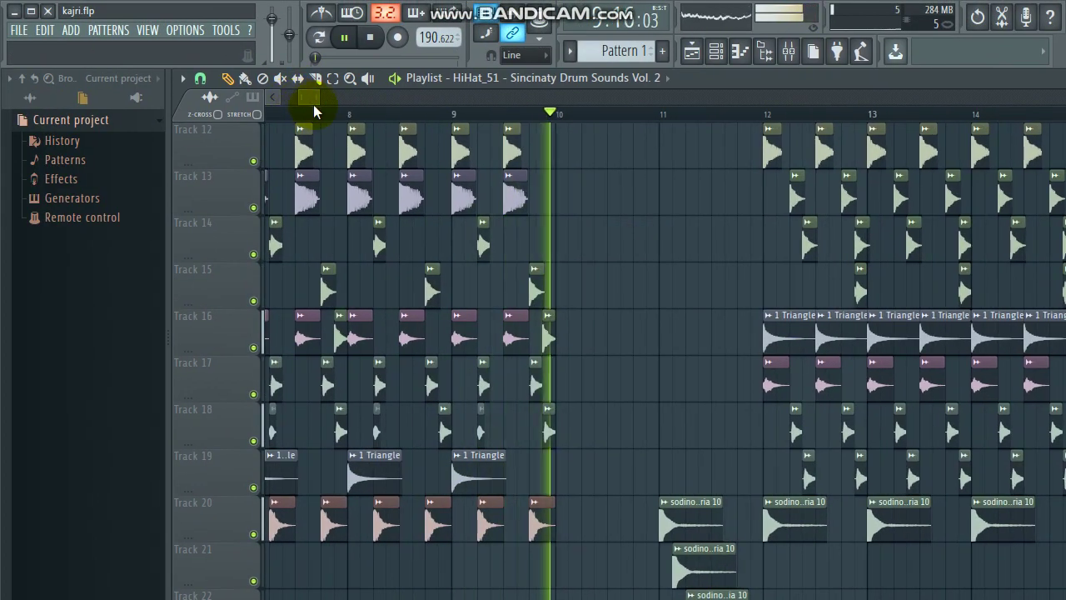
scroll(857, 237, "down", 4)
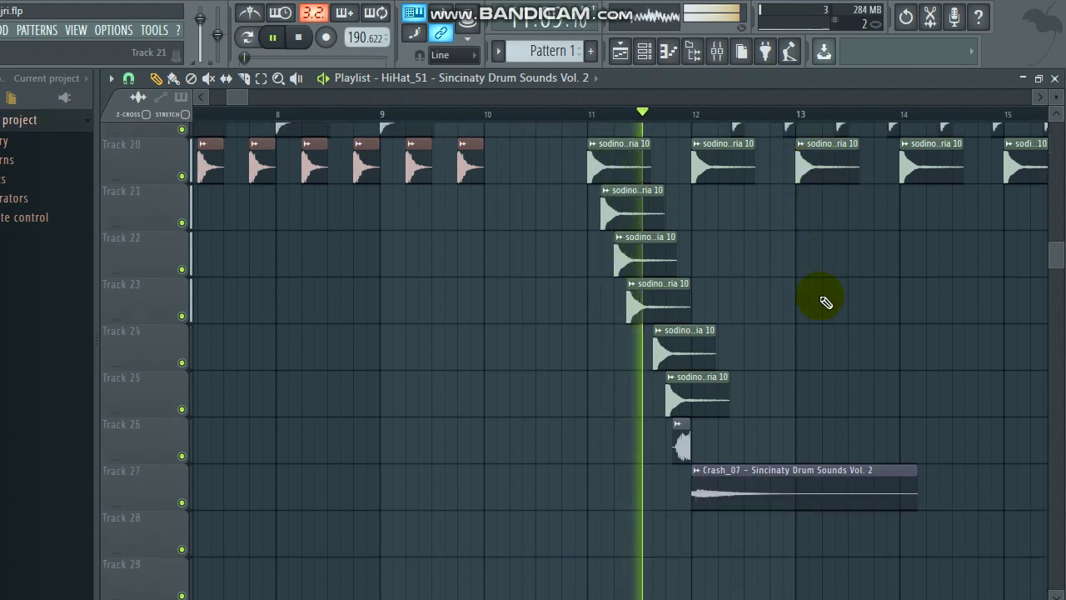
scroll(821, 302, "up", 3)
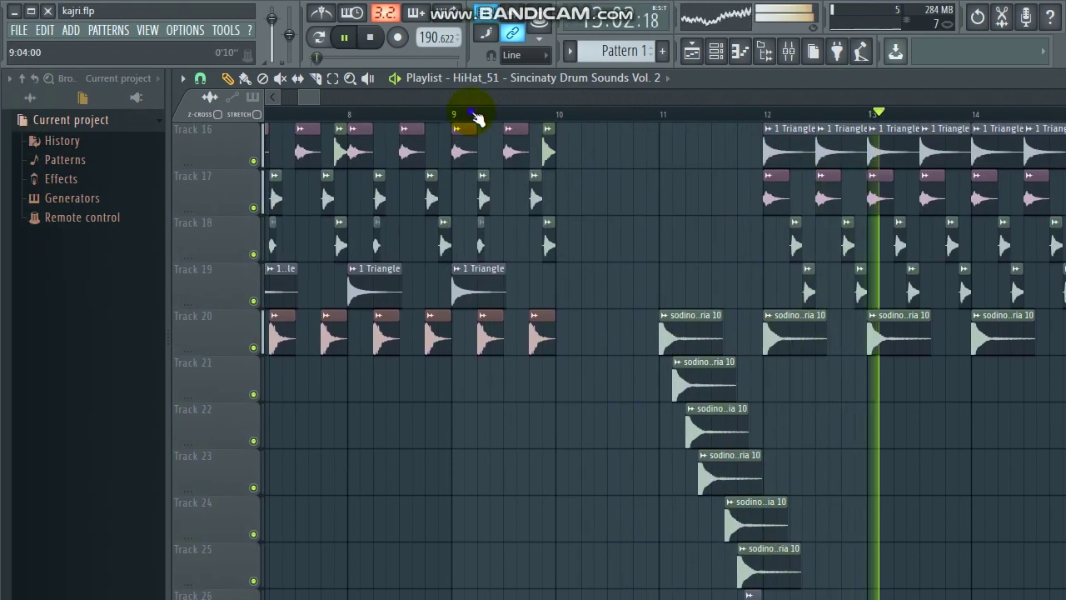
Step: Place sodinobateria 10 and ghu 120 clips at the start and middle of bar 10 on Tracks 18 to 20
left_click(406, 113)
left_click_drag(619, 329, 493, 331)
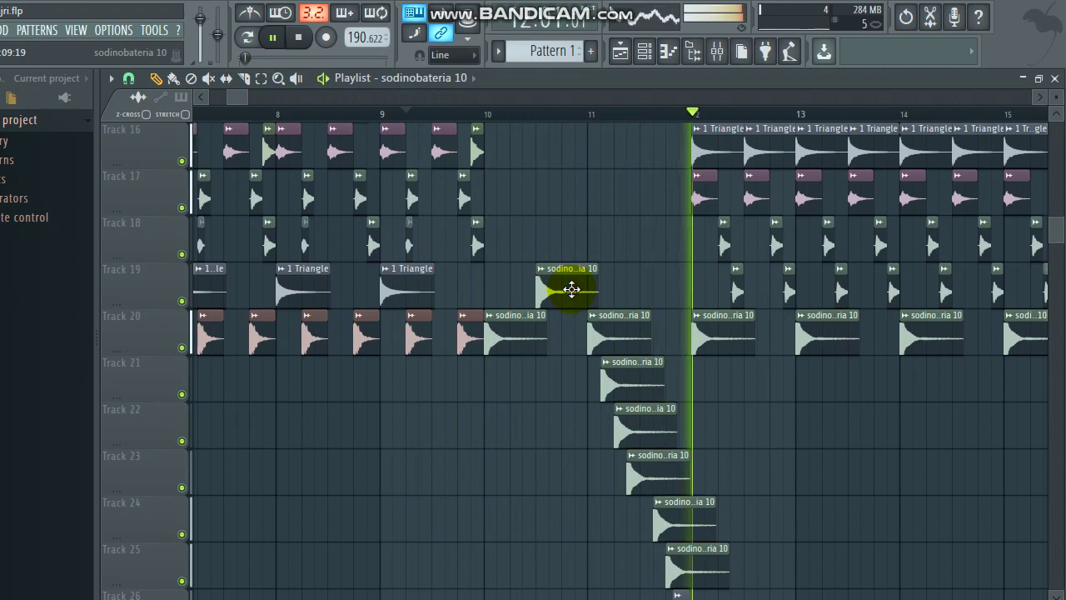
left_click(705, 193)
left_click(540, 238)
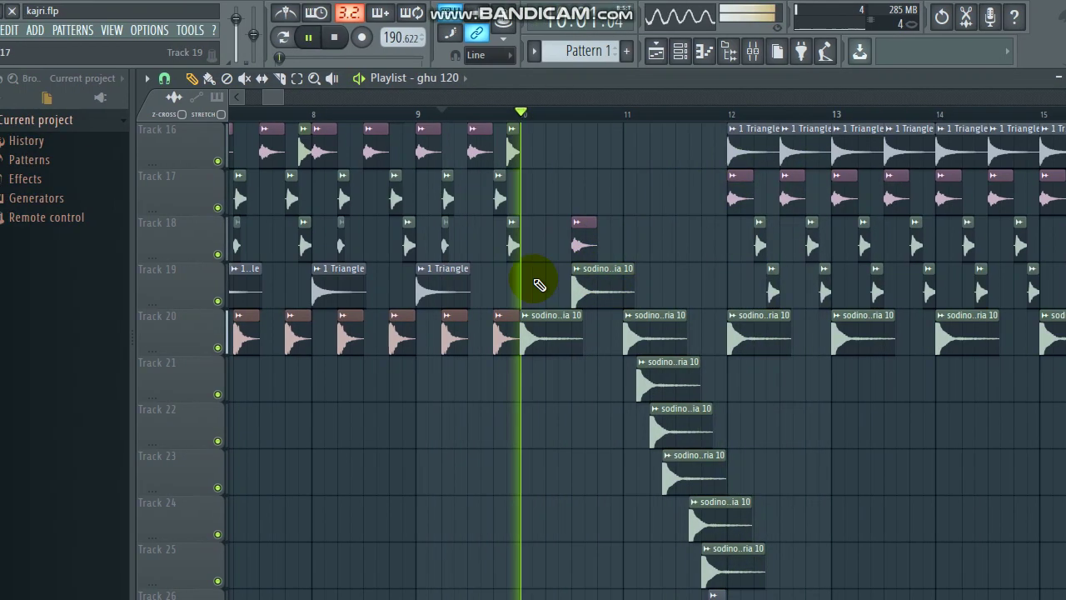
left_click(495, 284)
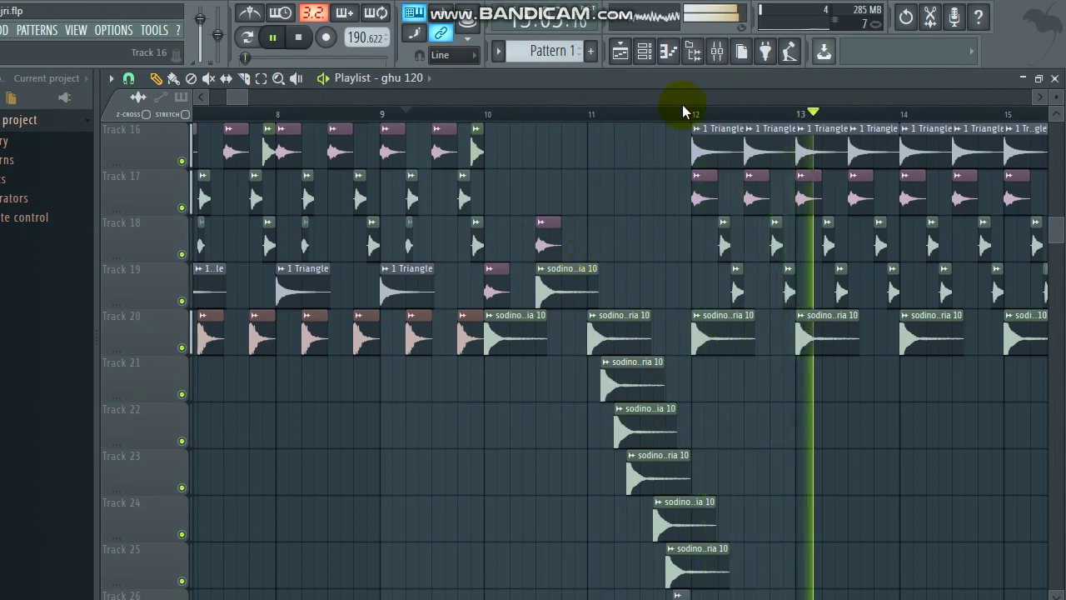
Step: Move the Crash_07 clip at bar 23 to bar 24 on Track 23, and the Kick Basic clip to just before bar 24 on Track 22
scroll(690, 117, "down", 3)
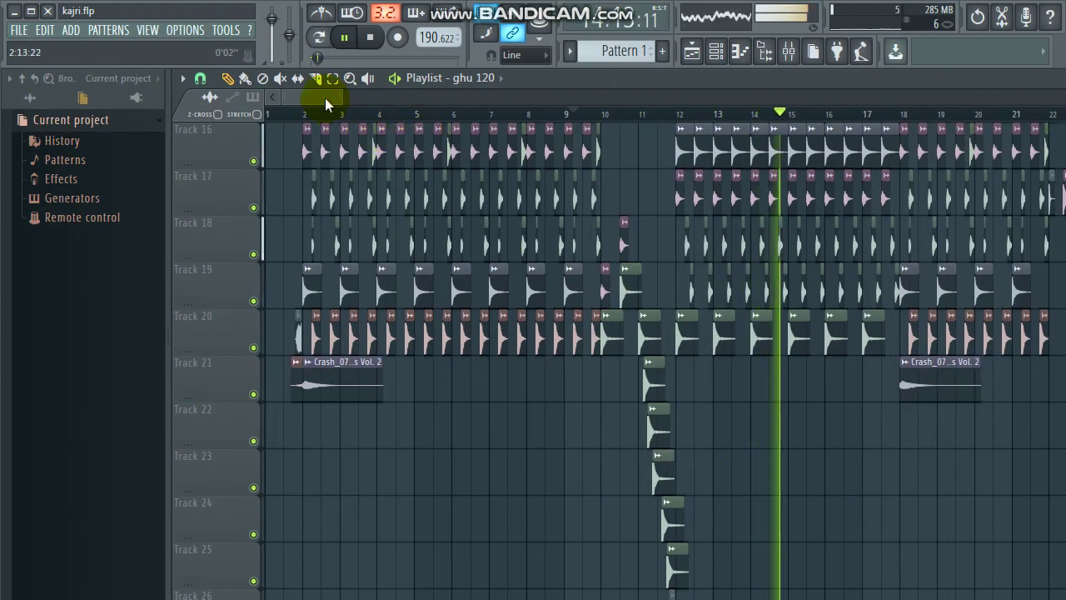
left_click_drag(253, 98, 284, 105)
scroll(441, 116, "up", 4)
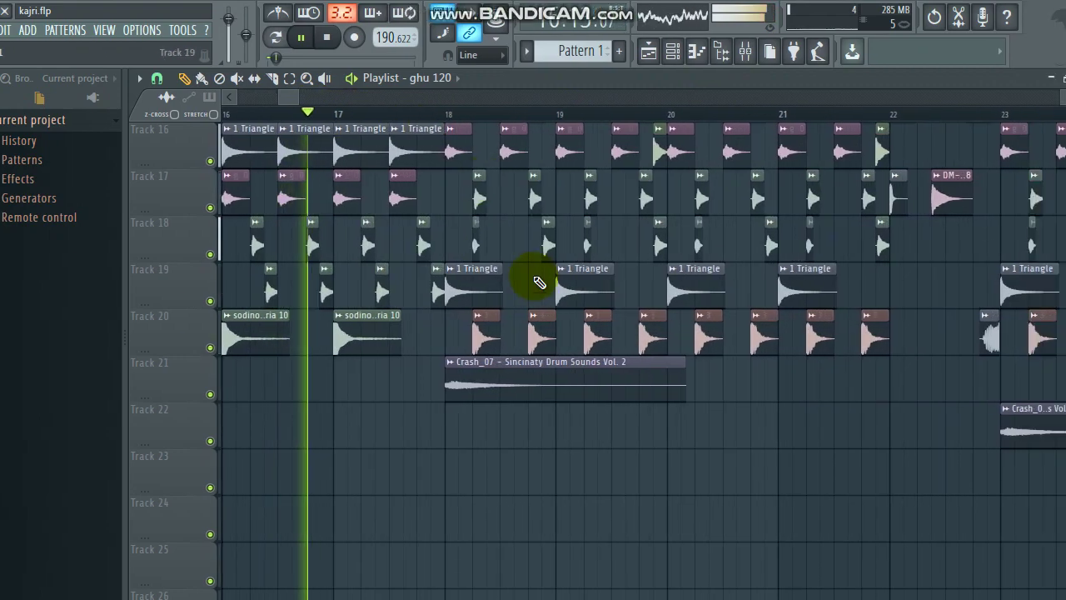
scroll(538, 280, "up", 5)
scroll(538, 279, "down", 2)
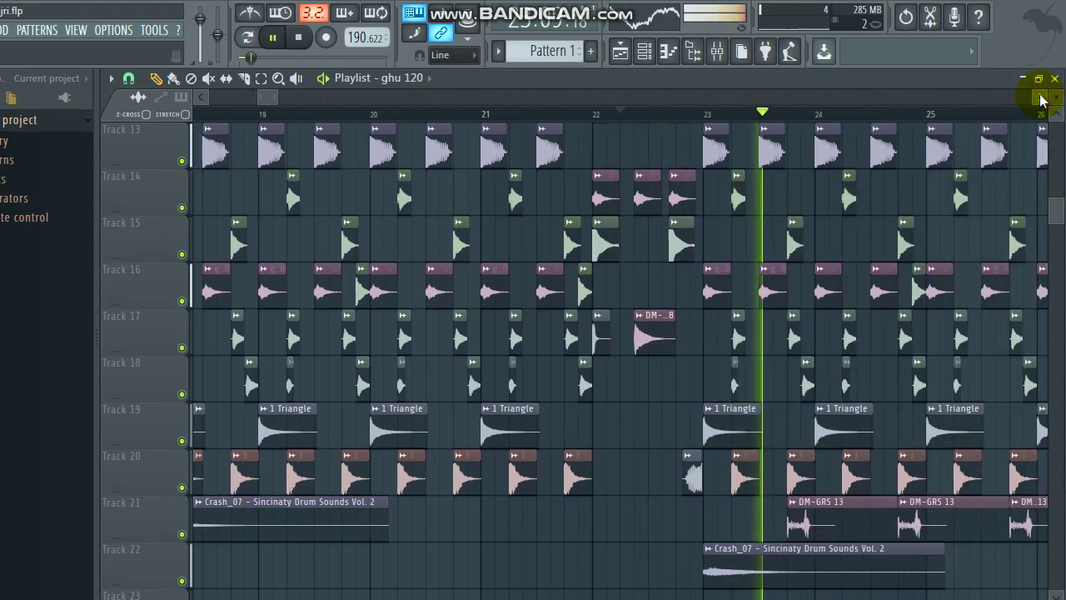
scroll(846, 308, "down", 2)
left_click_drag(557, 478, 655, 525)
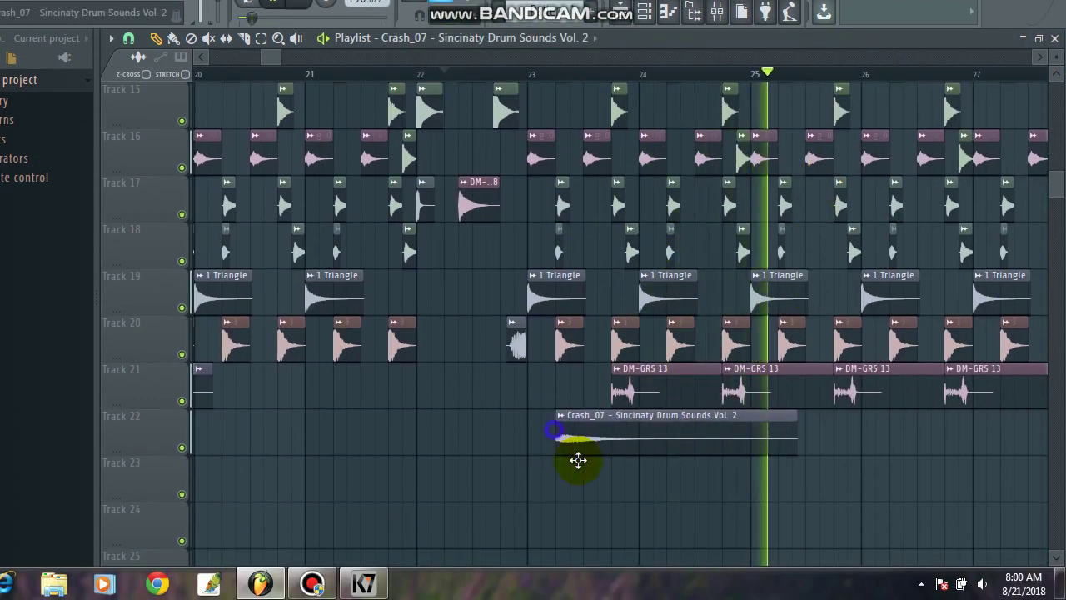
left_click_drag(654, 485, 639, 461)
left_click_drag(528, 341, 626, 443)
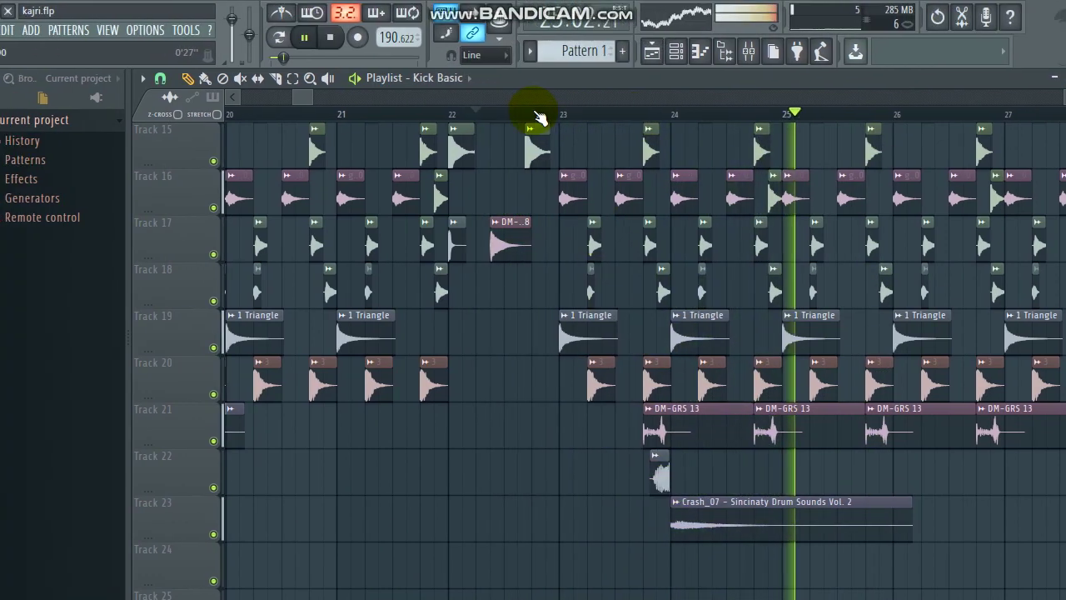
Step: Play from the middle of bar 22 and add a Kick Basic clip on Track 21 just before bar 23
left_click(498, 73)
scroll(540, 114, "up", 5)
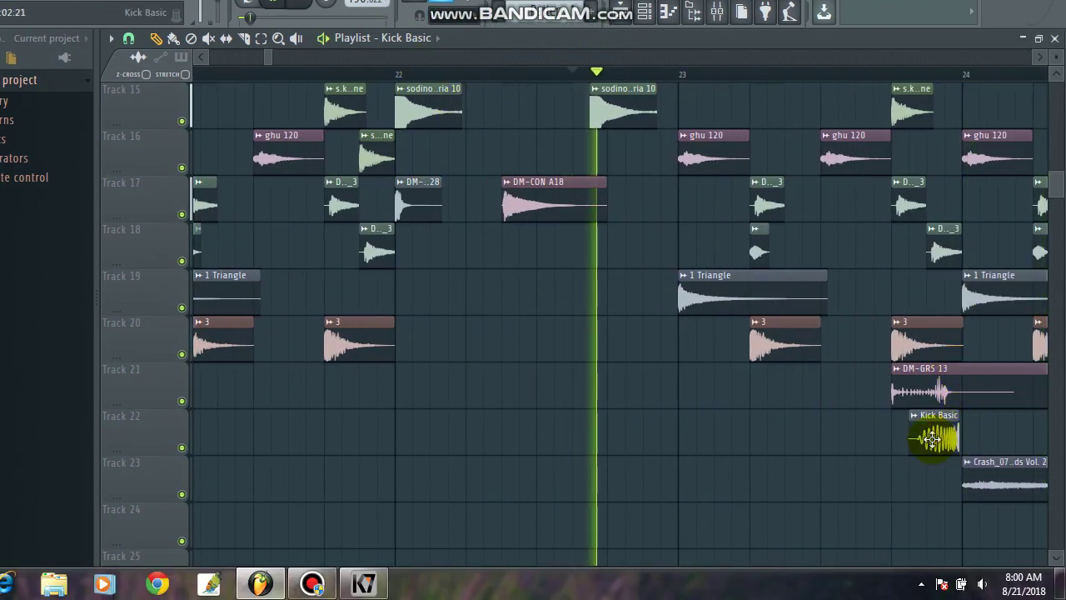
left_click(633, 384)
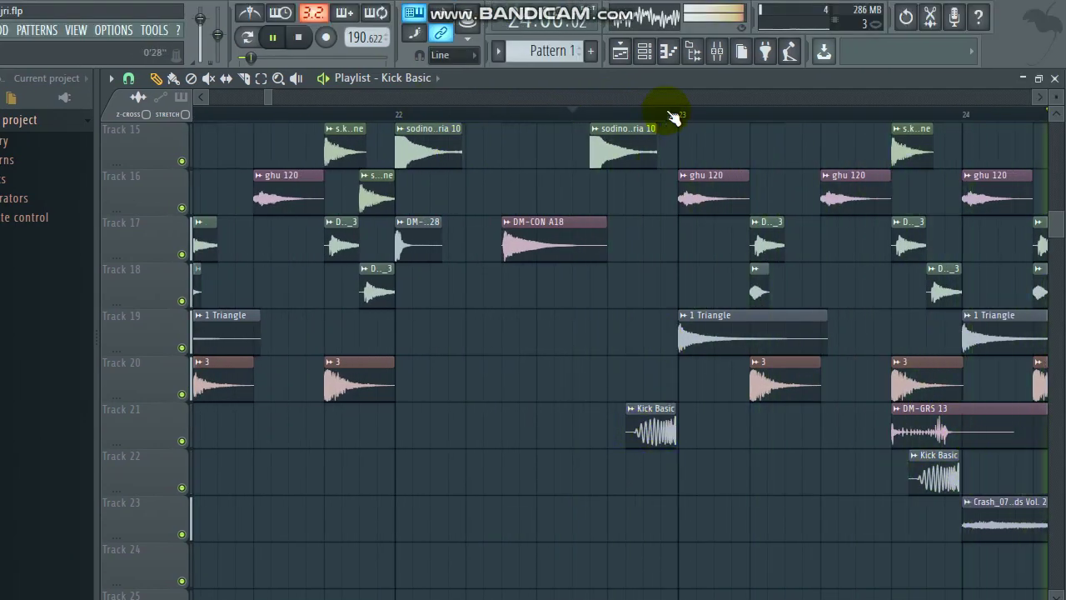
Step: Align the two Kick Basic clips on Tracks 21 and 22 so they end exactly at bars 23 and 24
scroll(673, 117, "up", 4)
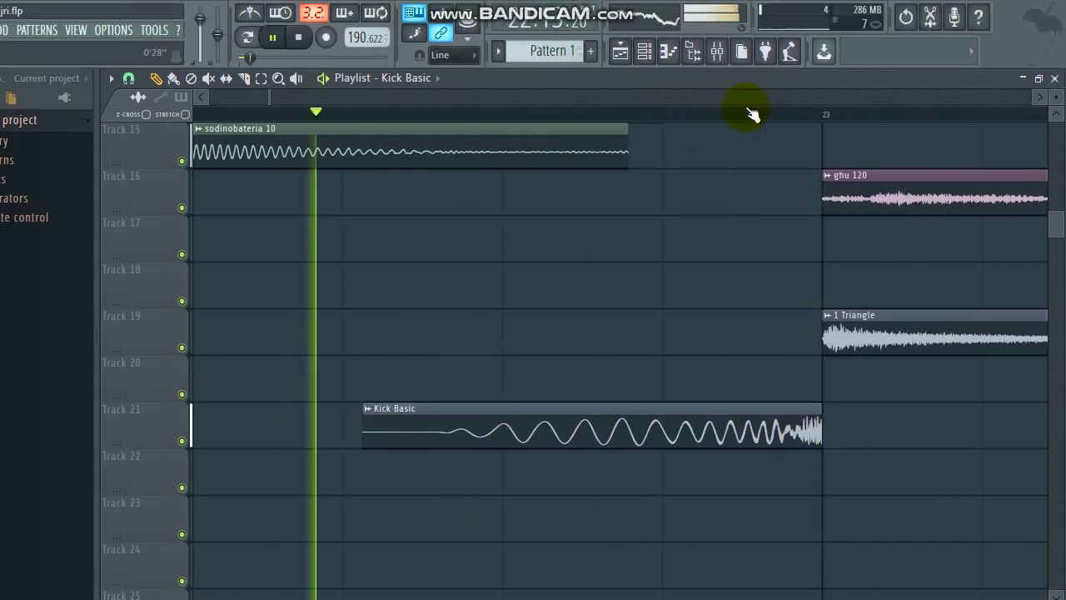
scroll(749, 76, "down", 6)
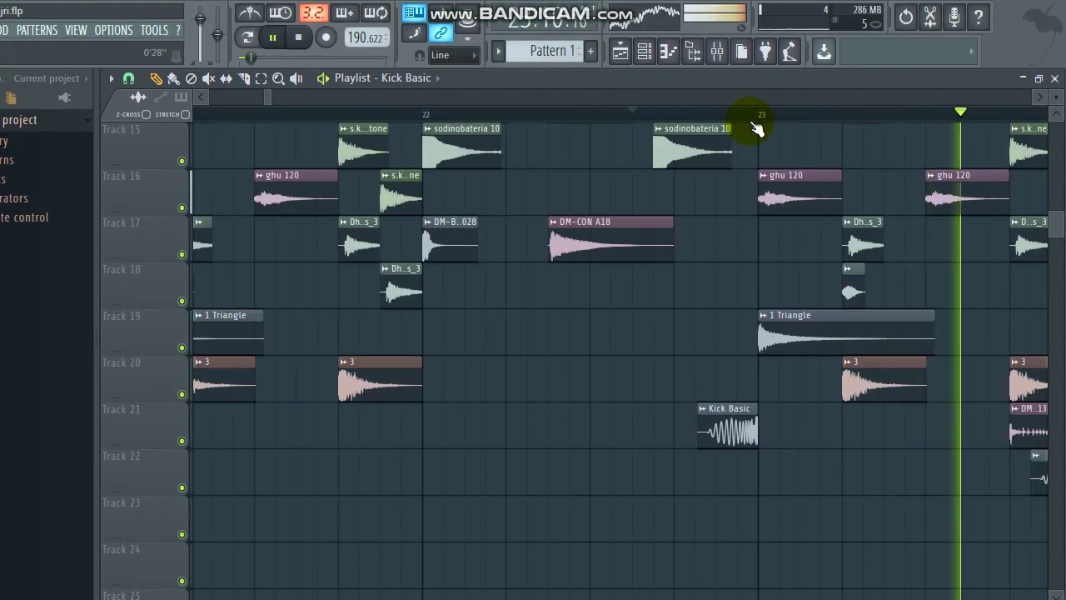
scroll(1000, 115, "up", 5)
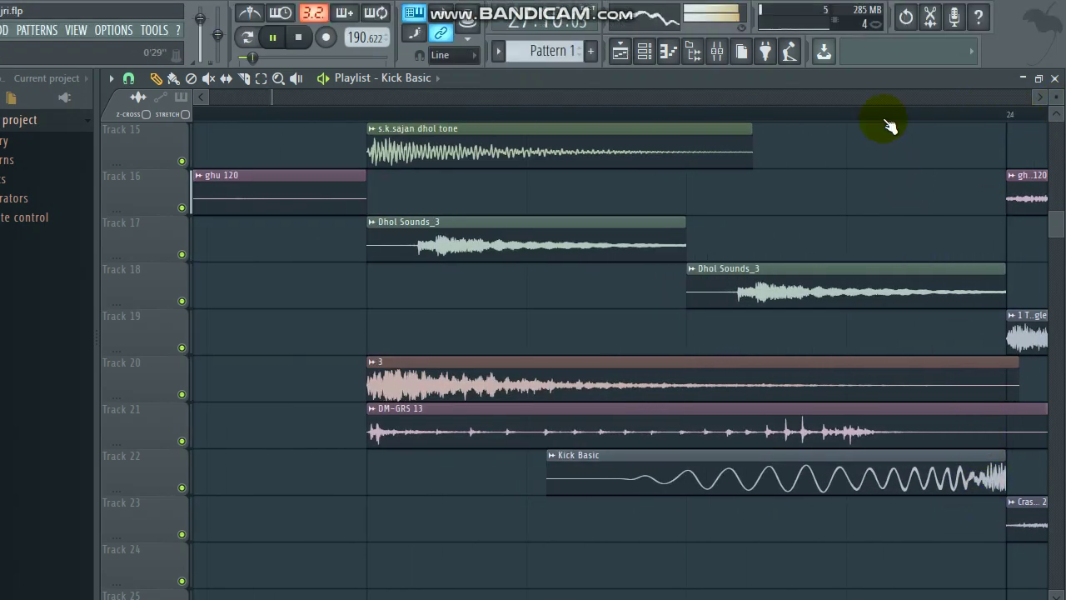
Step: Add a Crash_07 clip at bar 23 on Track 23 and play from the middle of bar 22
scroll(888, 76, "up", 5)
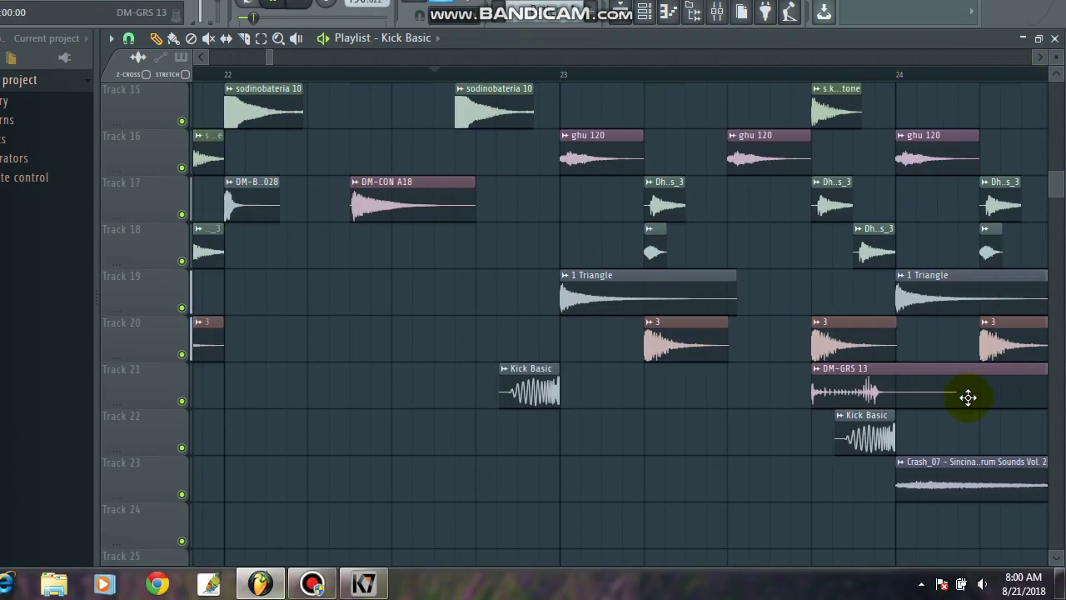
left_click(563, 485)
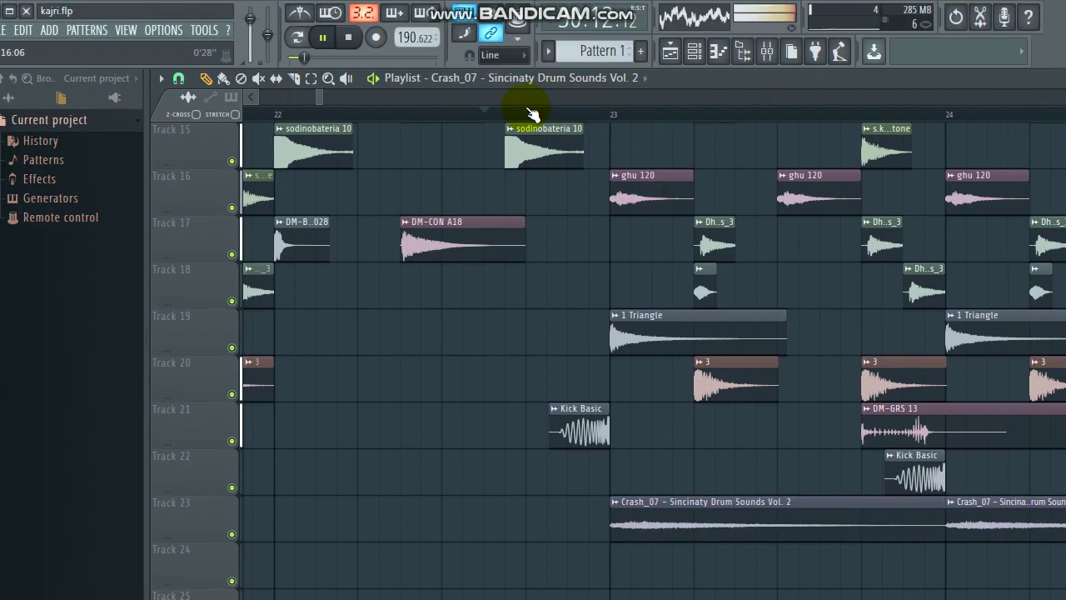
left_click(435, 68)
Step: Unmute Track 1 with the kajri audio
scroll(442, 67, "down", 6)
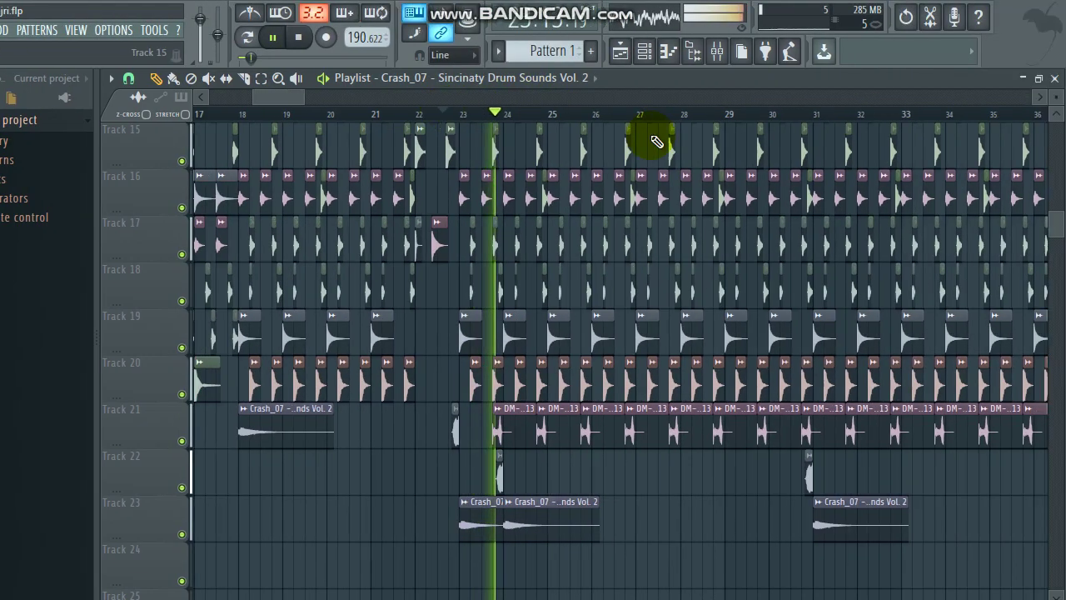
scroll(822, 221, "up", 10)
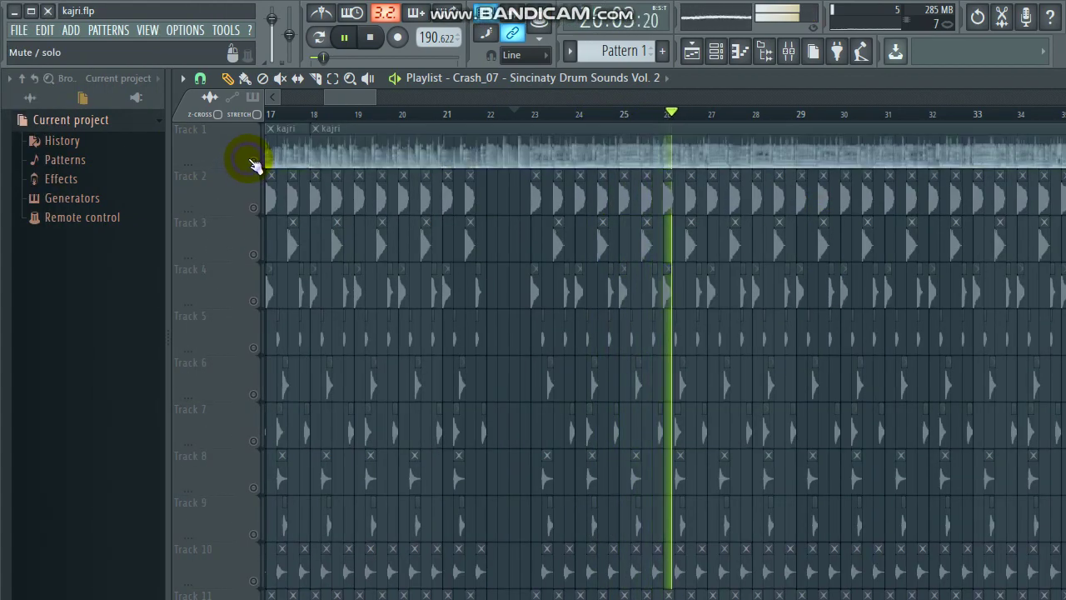
left_click(254, 160)
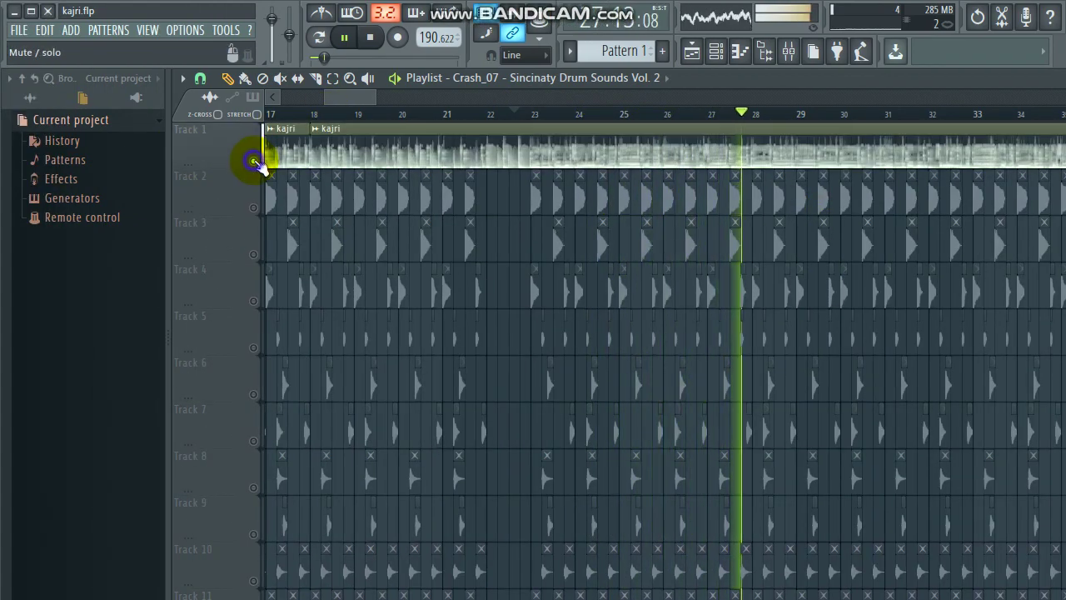
Step: Examine the drum and crash clips on the lower tracks from bar 17 to bar 48 during playback
scroll(408, 179, "down", 14)
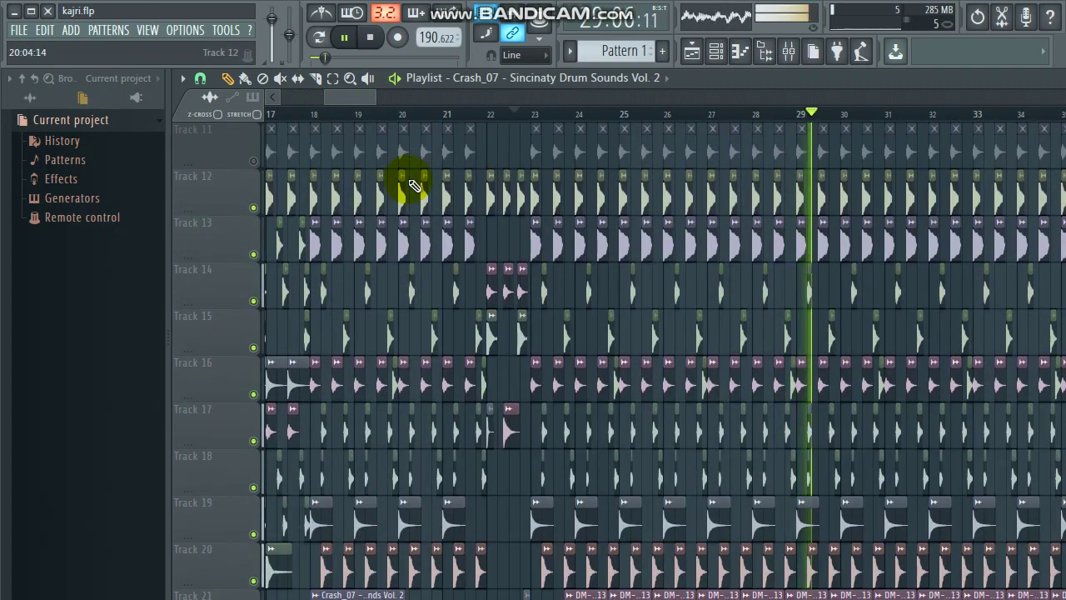
scroll(417, 185, "down", 1)
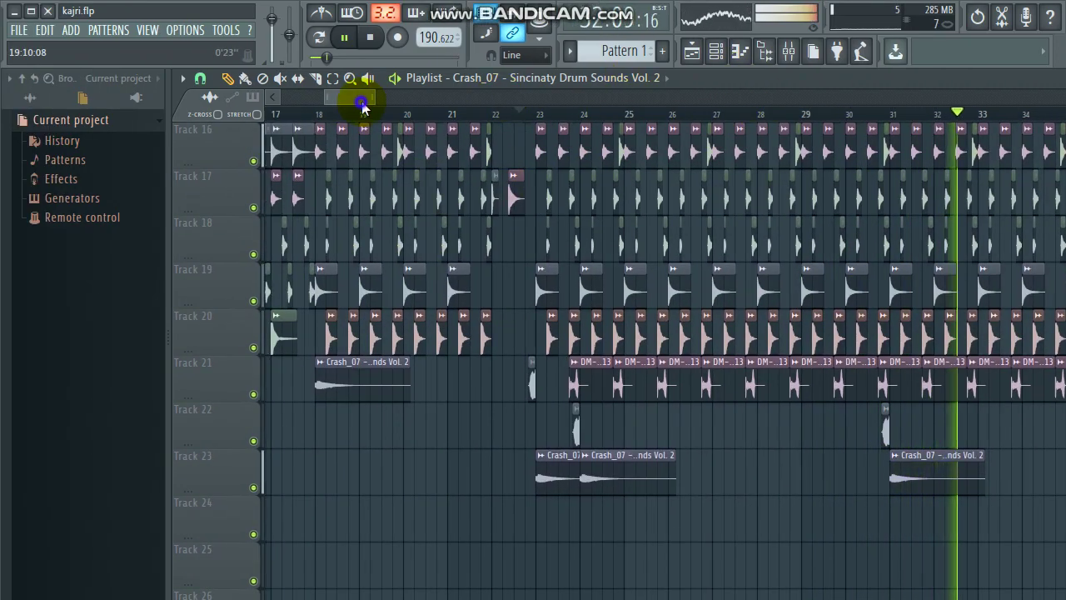
left_click_drag(357, 93, 393, 104)
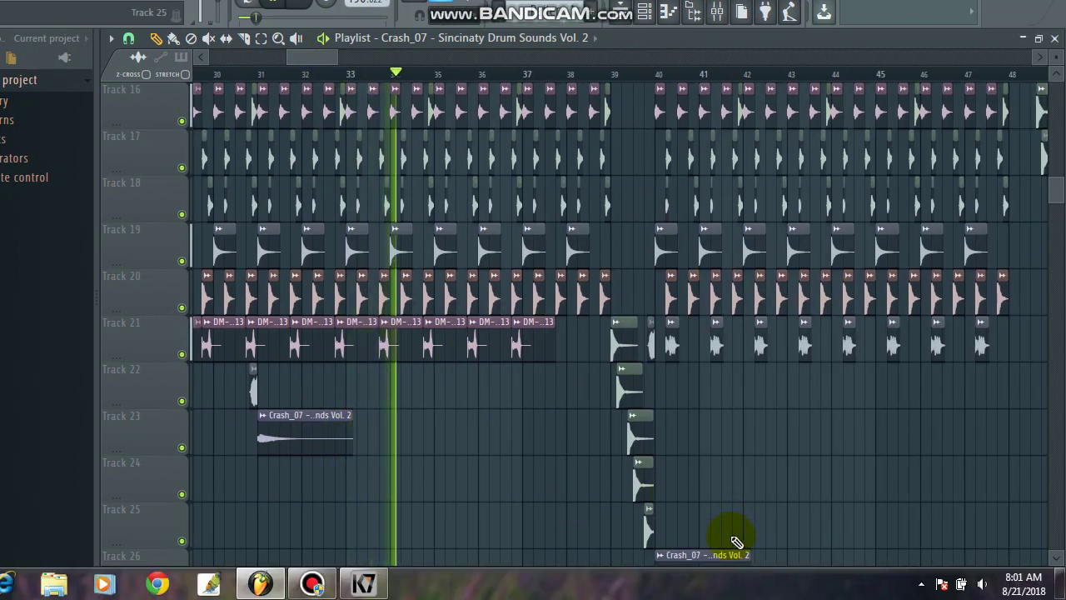
scroll(727, 509, "down", 2)
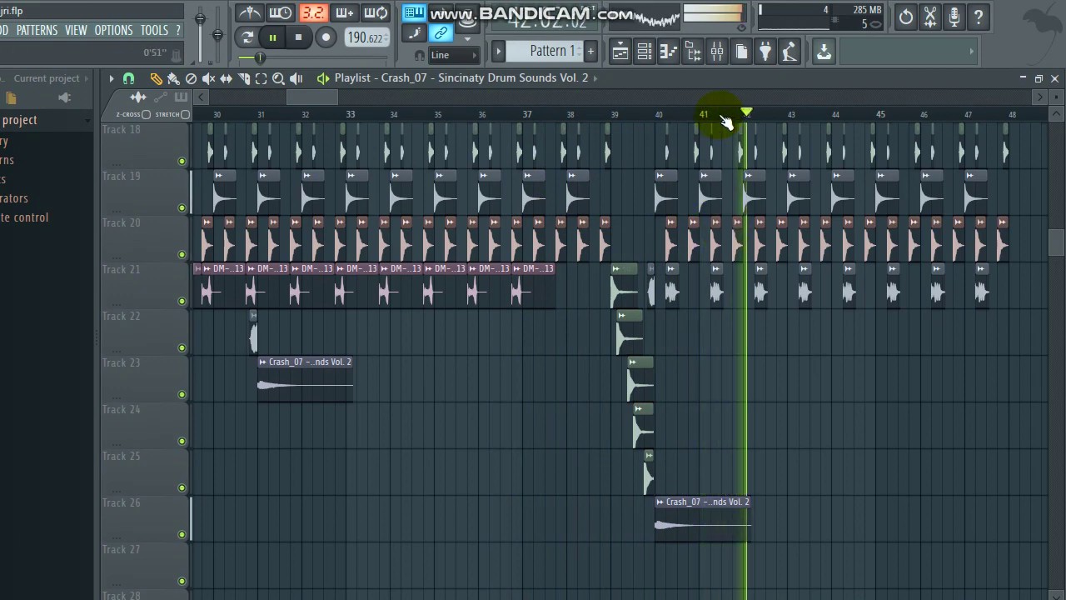
Step: Open the channel settings of the 08_03_09 clip on Track 21, preview its sample, and close them
scroll(725, 116, "up", 3)
scroll(724, 119, "up", 1)
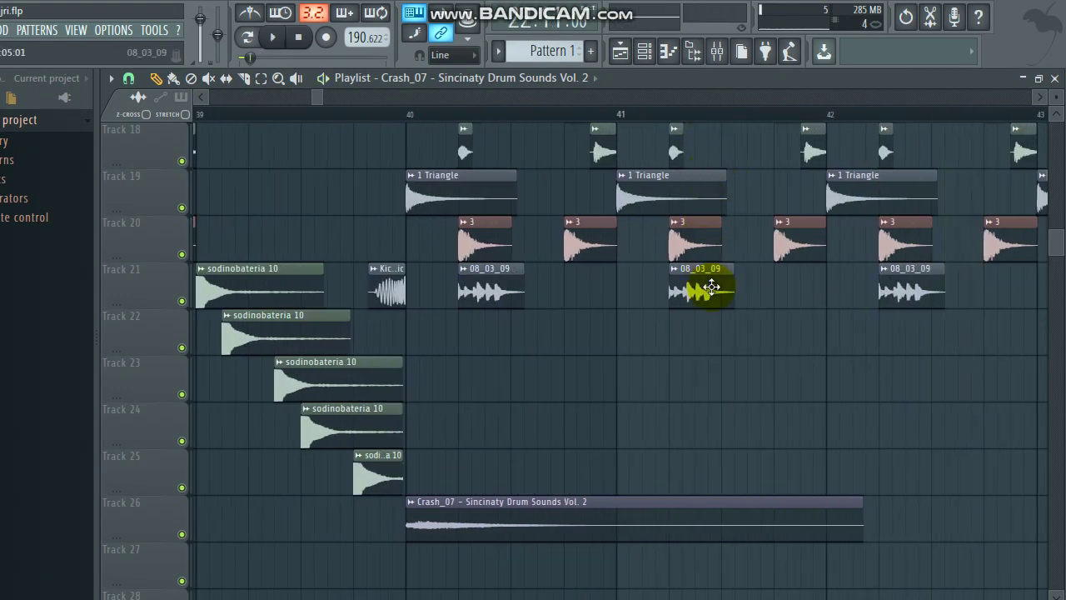
double_click(712, 287)
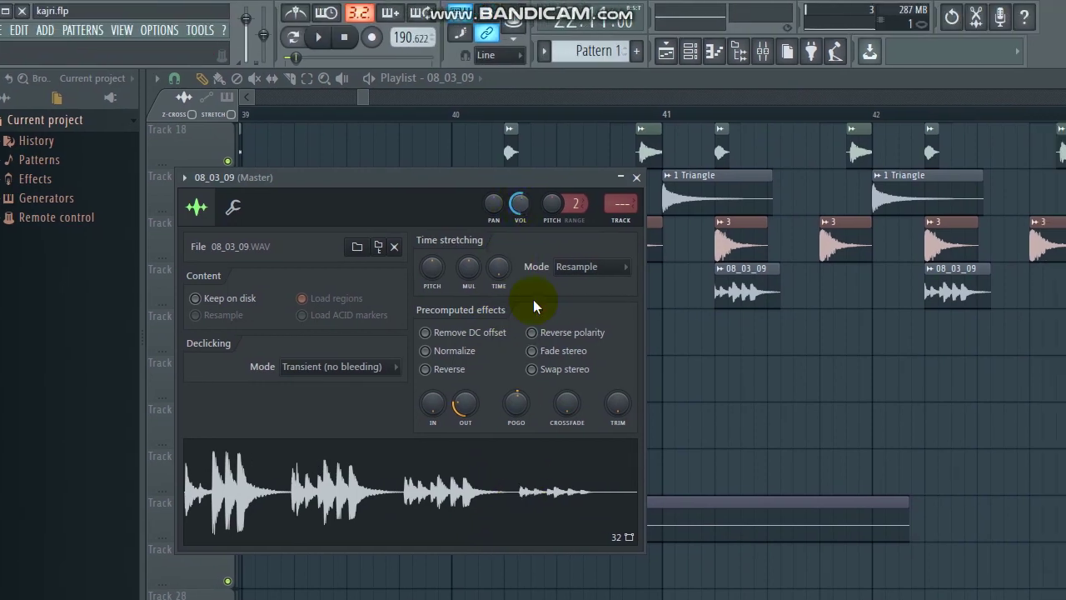
left_click(565, 439)
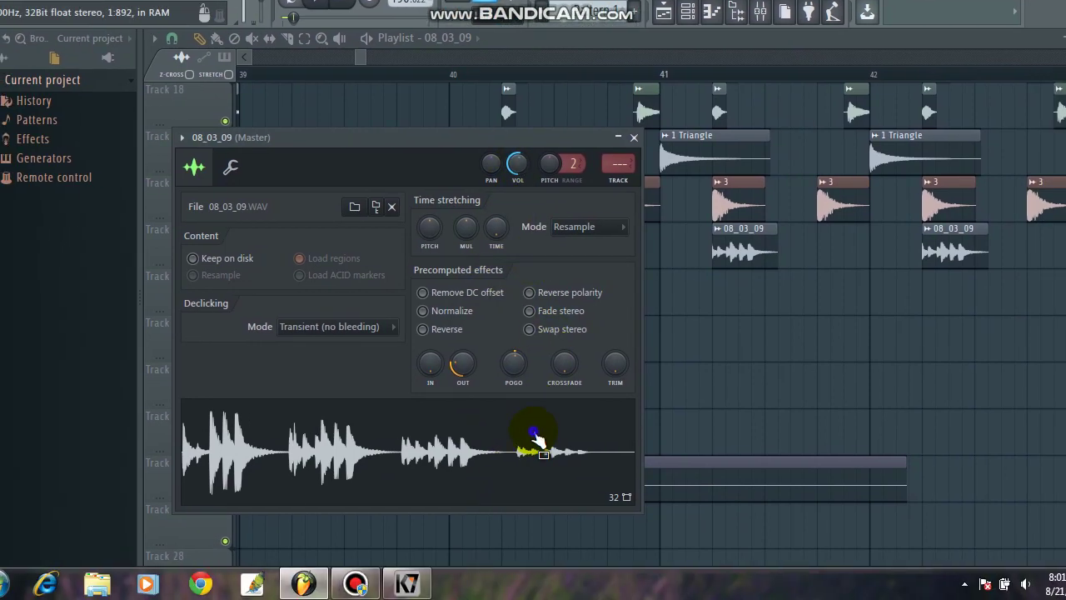
key("space")
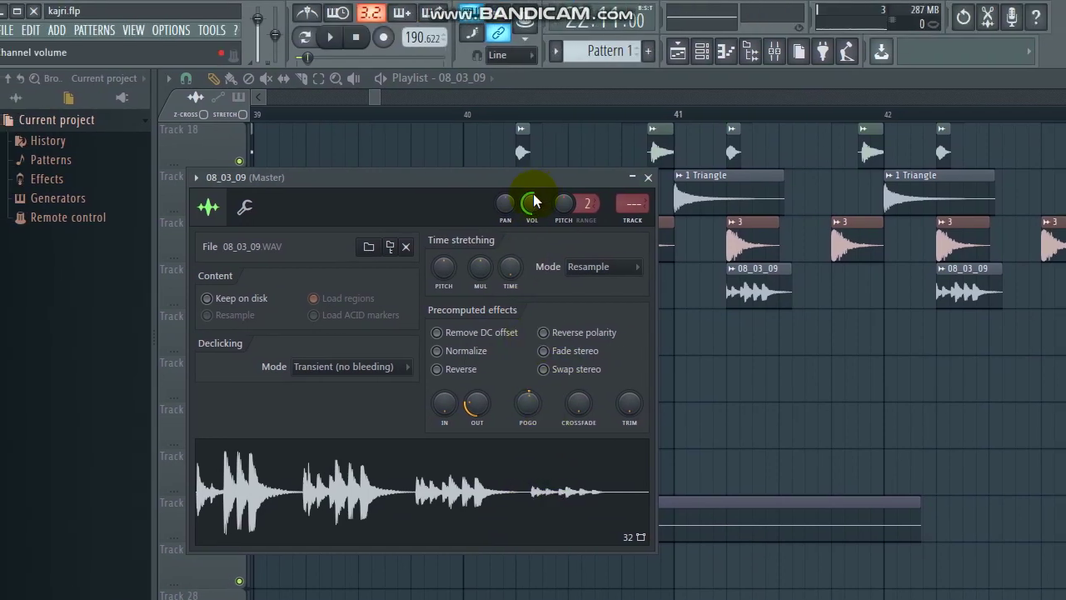
left_click(643, 176)
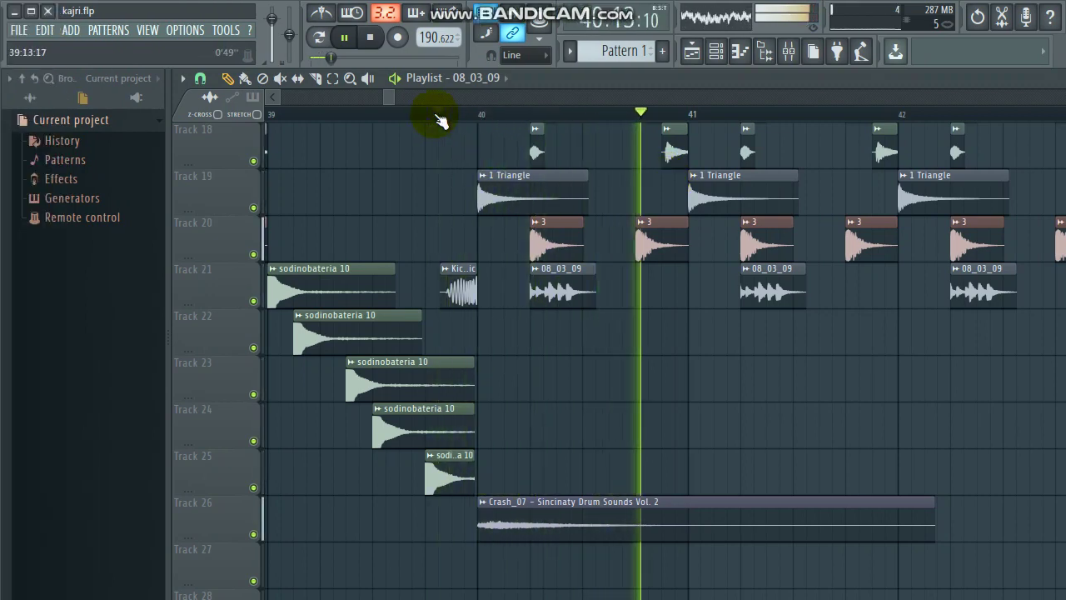
Step: Review the drum and crash arrangement on Tracks 18 to 26 from bar 37 to bar 74 during playback
scroll(500, 85, "down", 2)
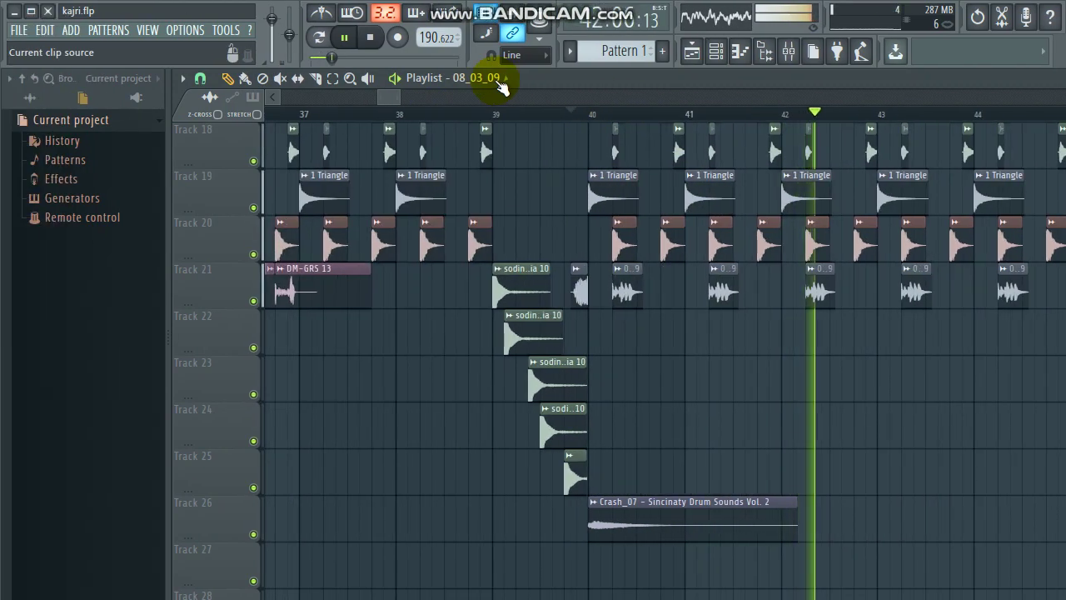
left_click_drag(380, 95, 1030, 125)
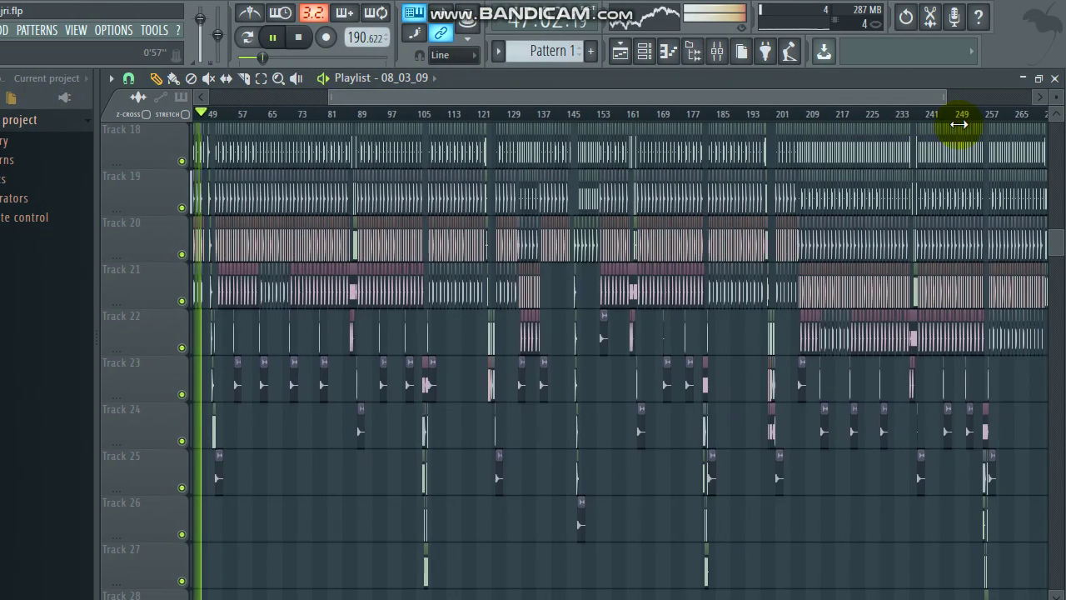
left_click_drag(959, 125, 449, 132)
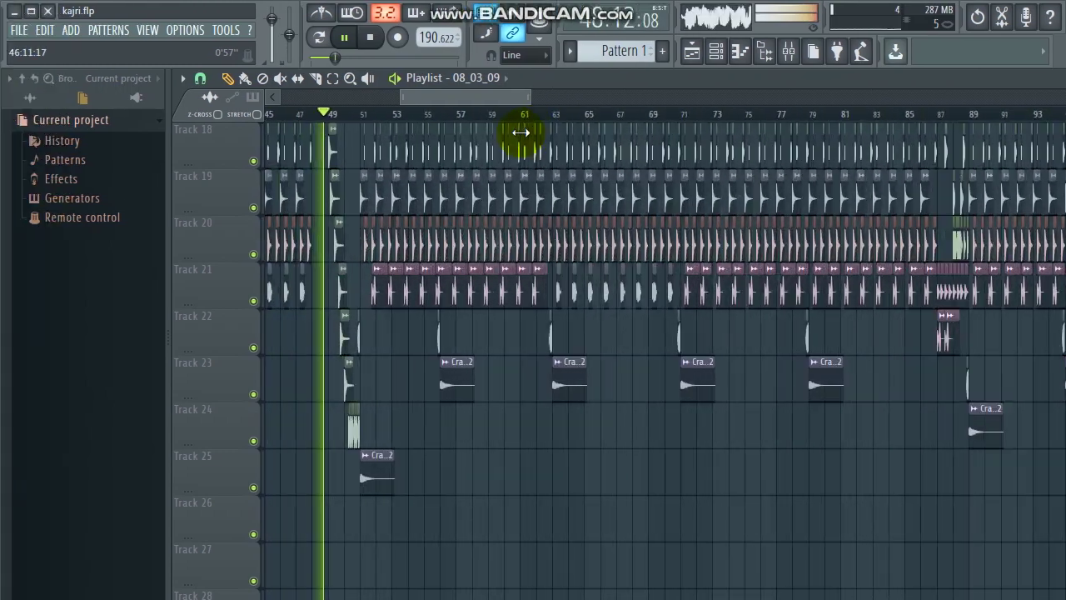
left_click_drag(520, 132, 494, 135)
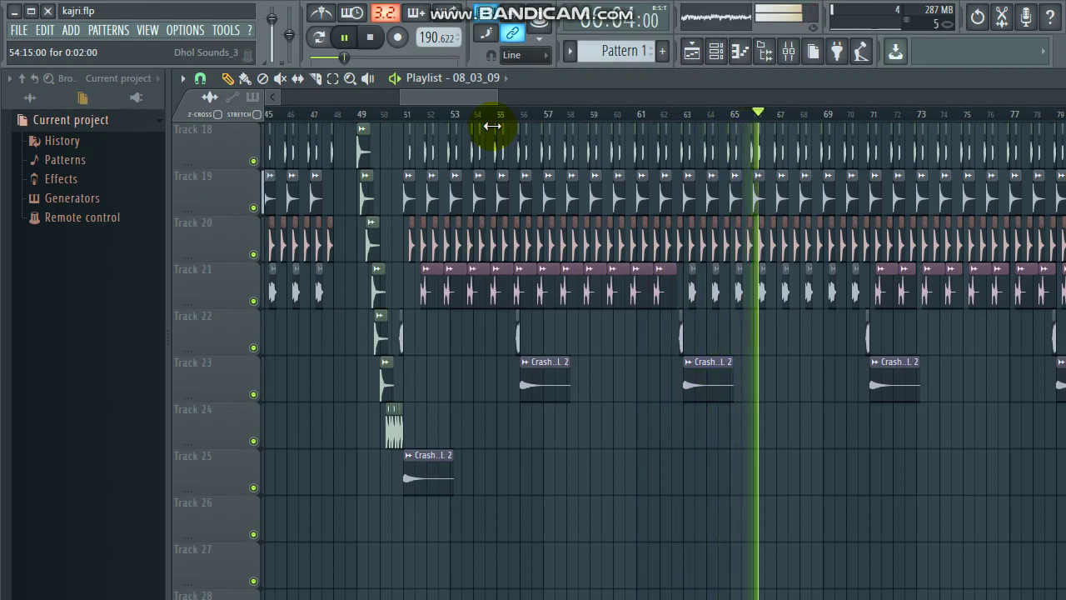
scroll(800, 114, "up", 3)
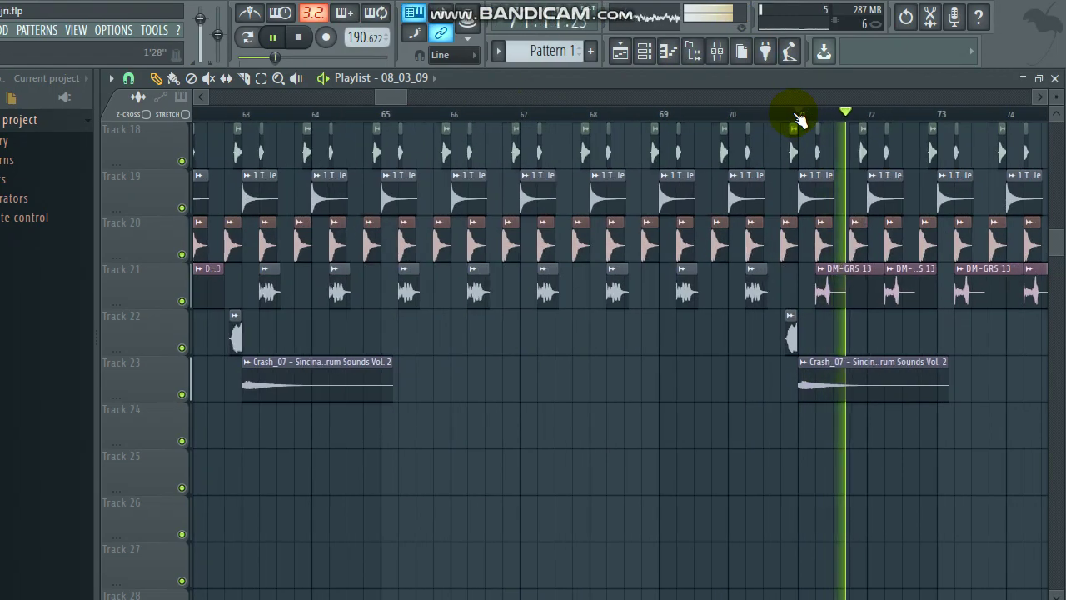
scroll(799, 114, "down", 5)
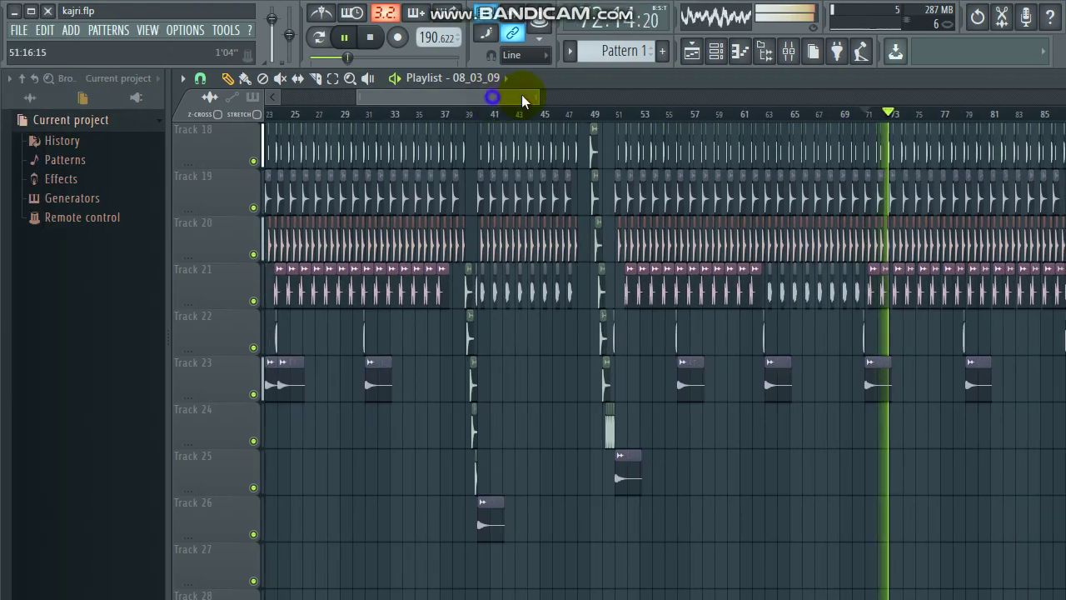
Step: Examine the drum fill around bars 87 to 89 on Tracks 13 to 24 during playback
scroll(541, 100, "right", 5)
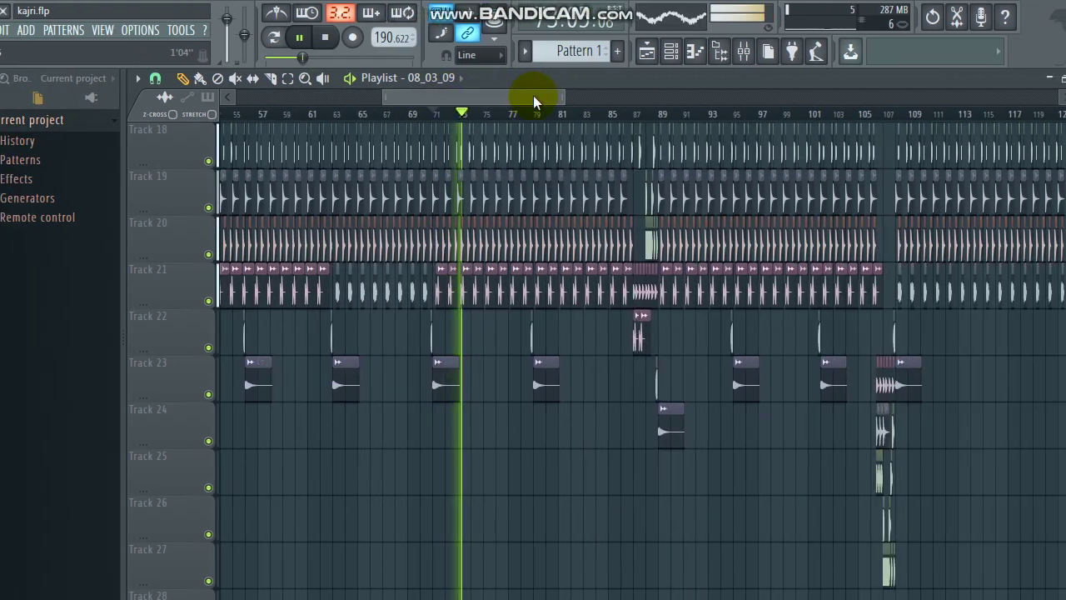
scroll(545, 114, "up", 6)
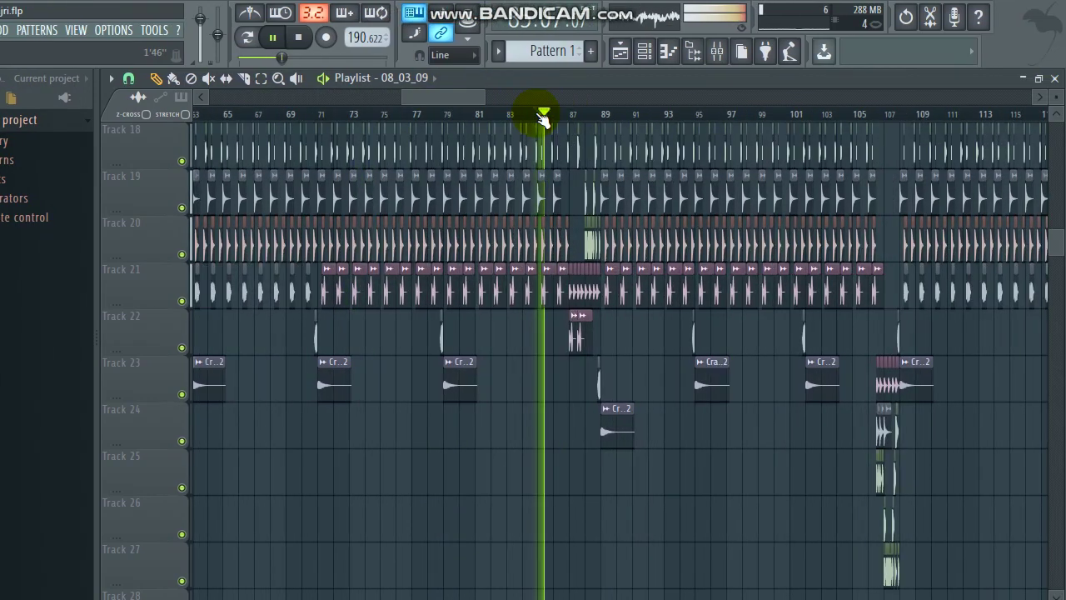
scroll(529, 98, "right", 3)
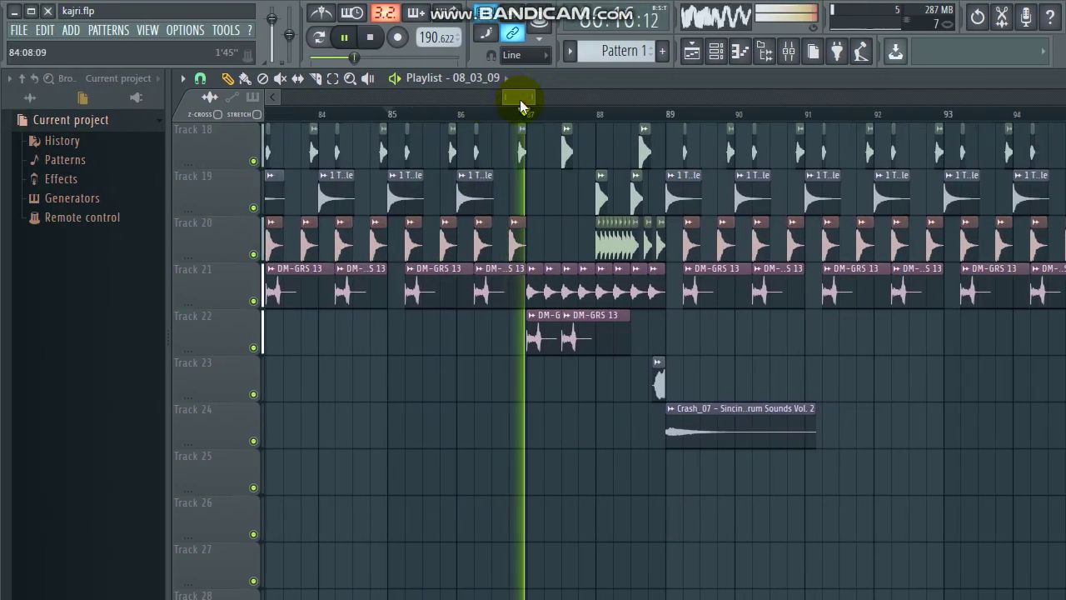
scroll(654, 191, "up", 4)
scroll(582, 191, "up", 1)
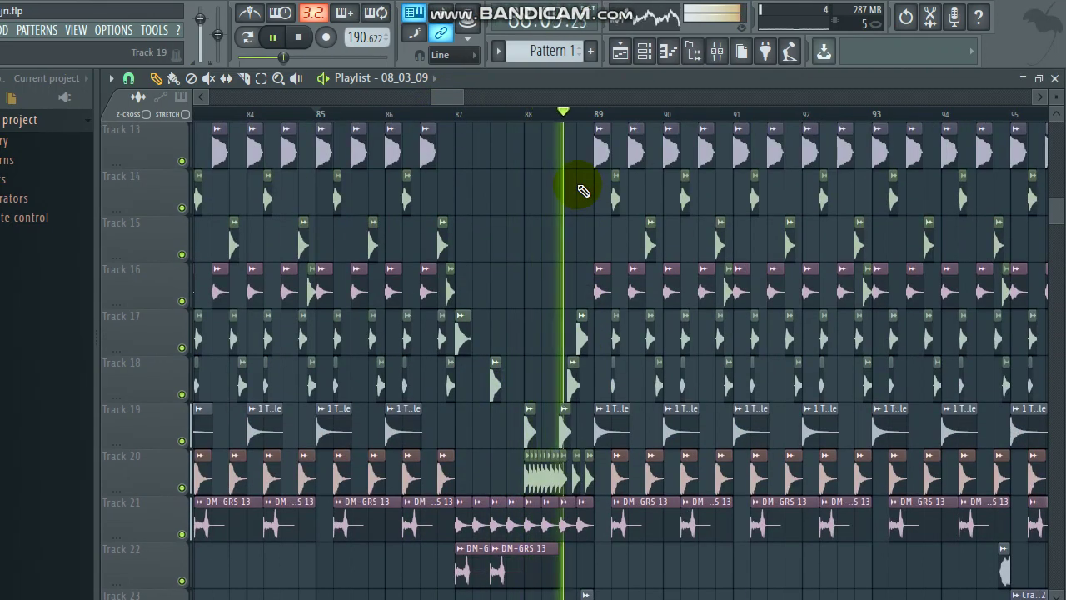
scroll(582, 190, "down", 5)
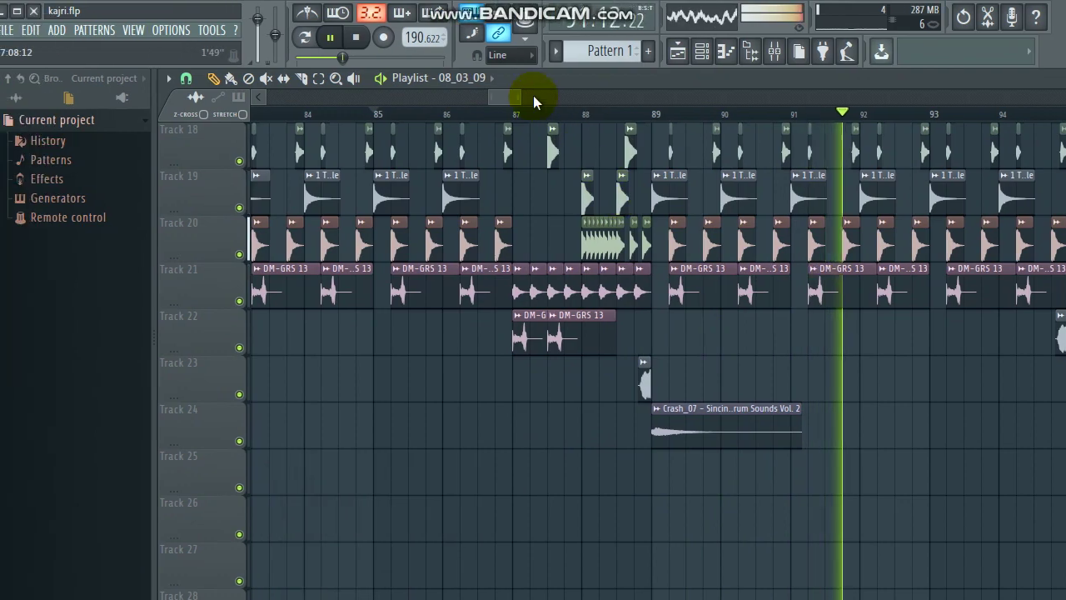
mouse_move(533, 94)
left_mouse_down()
mouse_move(576, 91)
mouse_move(533, 107)
mouse_move(538, 119)
mouse_move(507, 106)
mouse_move(528, 111)
left_mouse_up()
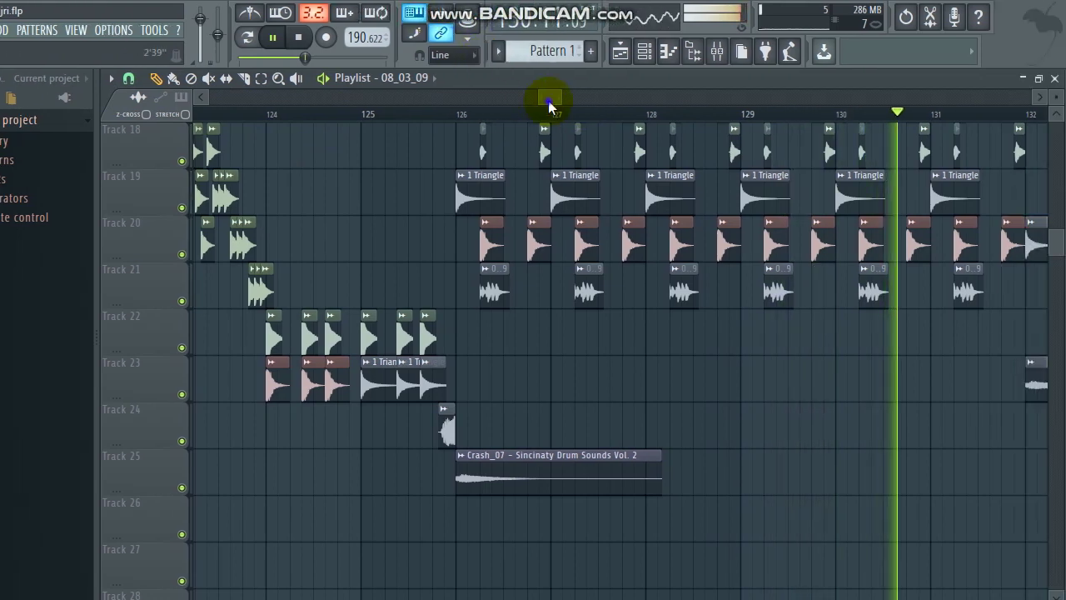
Step: Play from bar 122, duplicate the three-hit s.k.sajan dhol tone group in Track 19's bar 123 fill, and move the copy near bar 125
left_click_drag(597, 98, 585, 99)
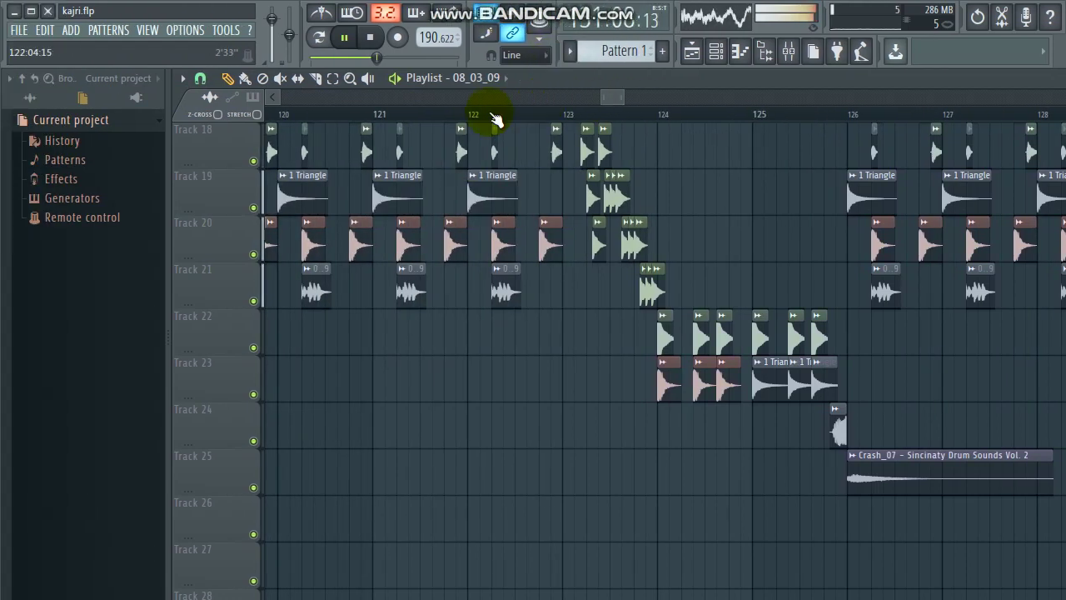
left_click(470, 112)
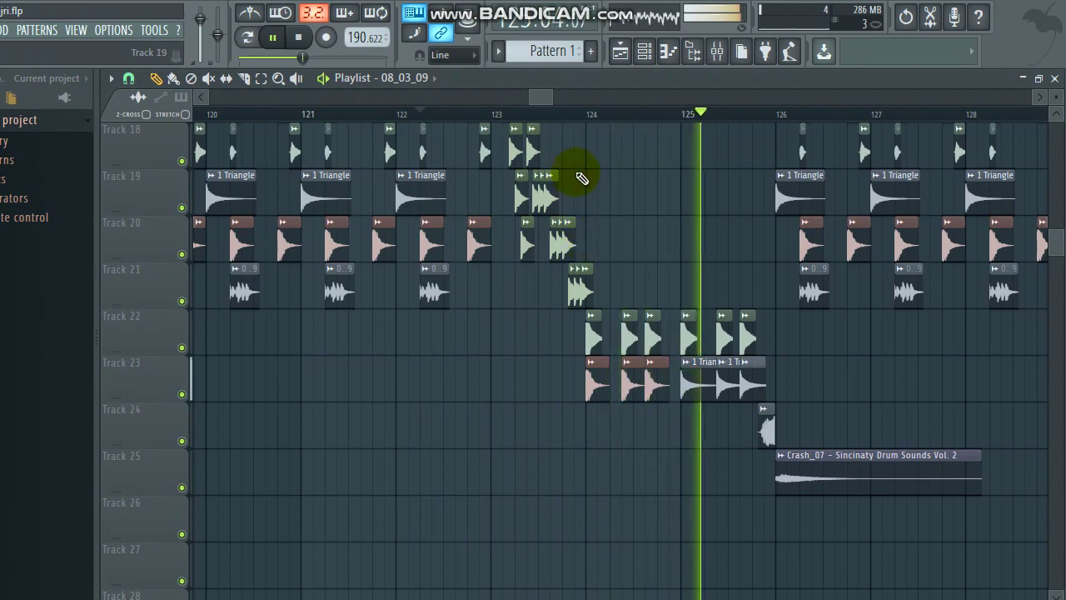
left_click(543, 193)
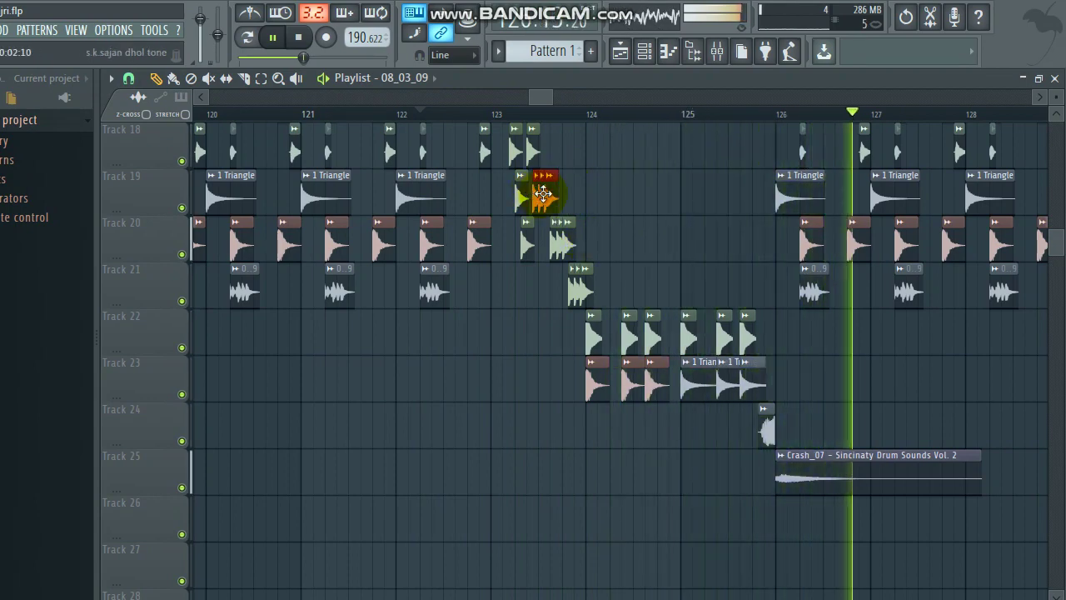
key("ctrl+b")
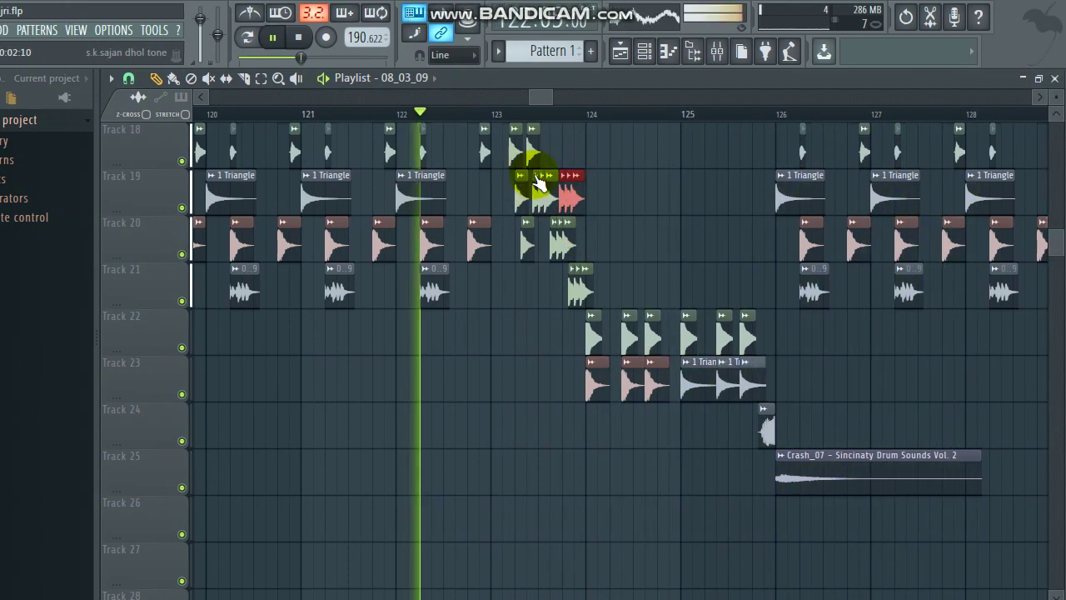
left_click_drag(578, 195, 687, 196)
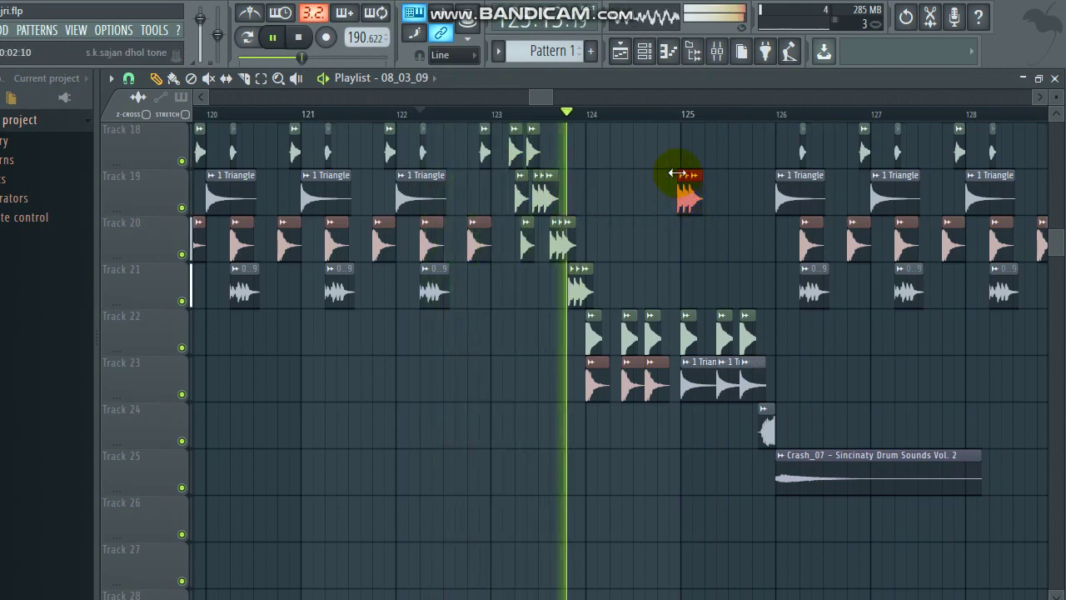
Step: Align the copied s.k.sajan dhol tone group on Track 19 exactly with the start of bar 125
scroll(681, 114, "up", 4)
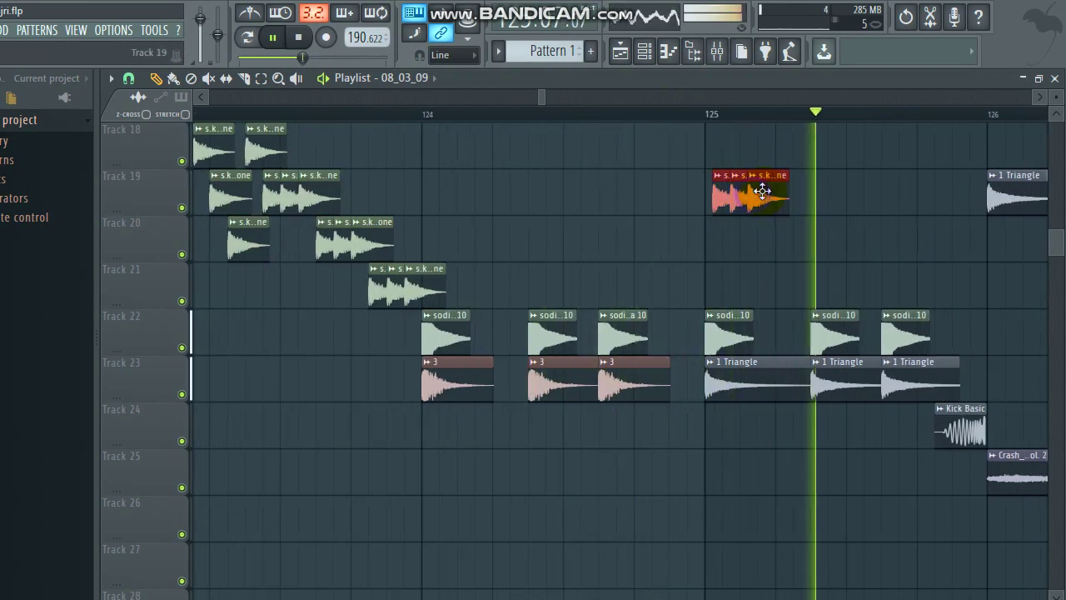
scroll(680, 121, "up", 4)
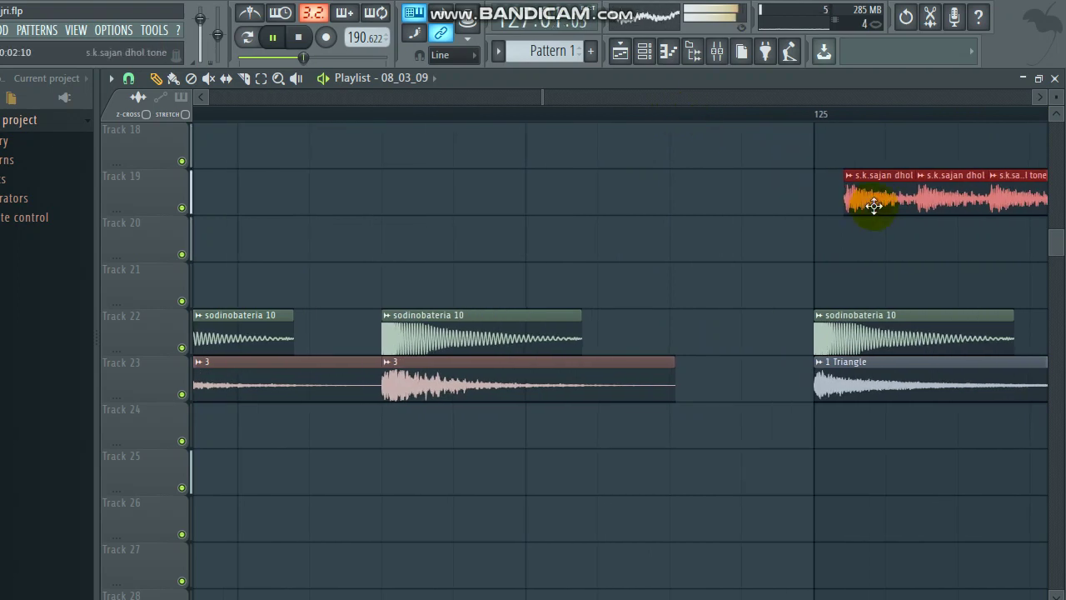
scroll(836, 109, "up", 3)
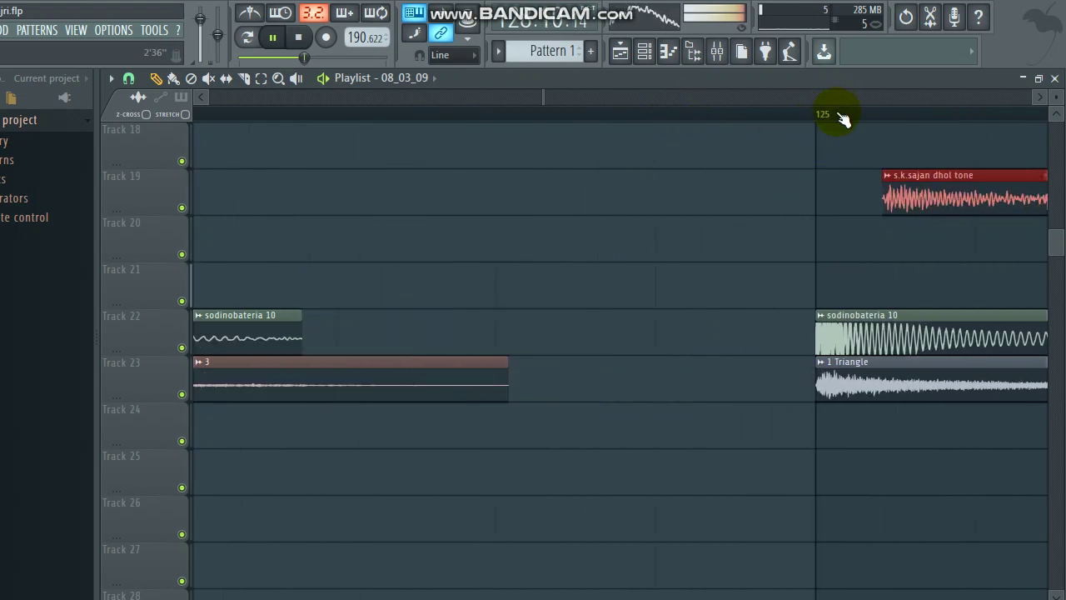
double_click(832, 181)
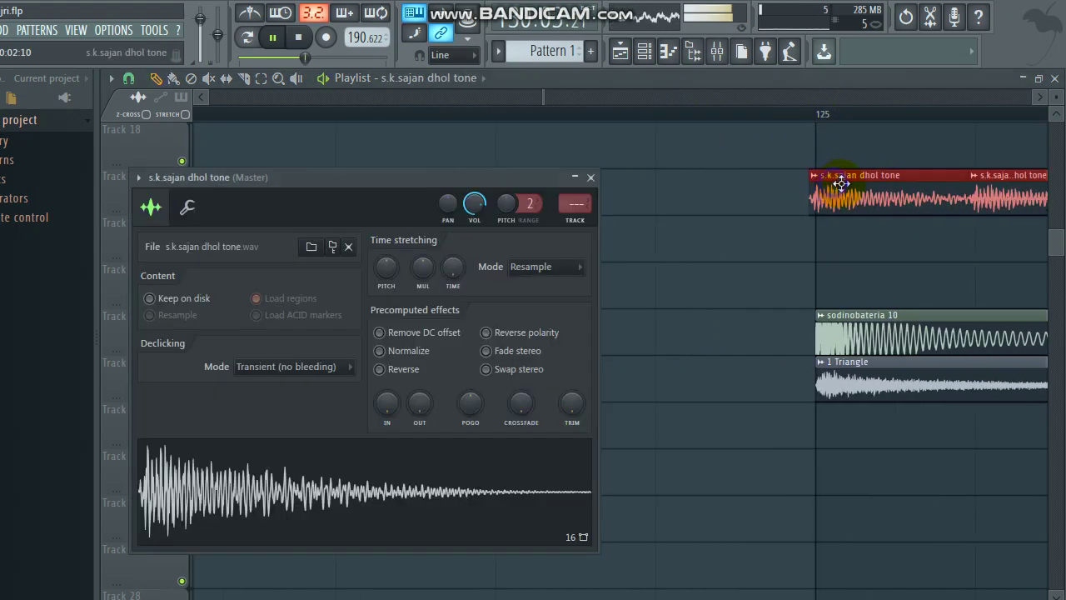
left_click(592, 177)
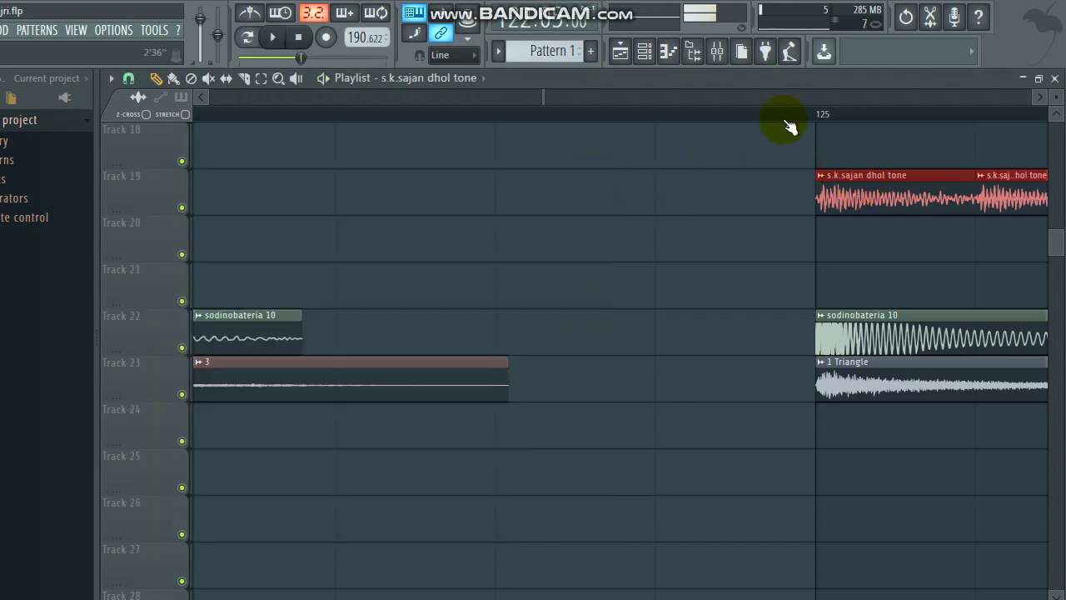
Step: Try a copy of the s.k.sajan dhol tone hits on Track 20, aligned with the last sodinobateria 10 hit of bar 125
key("space")
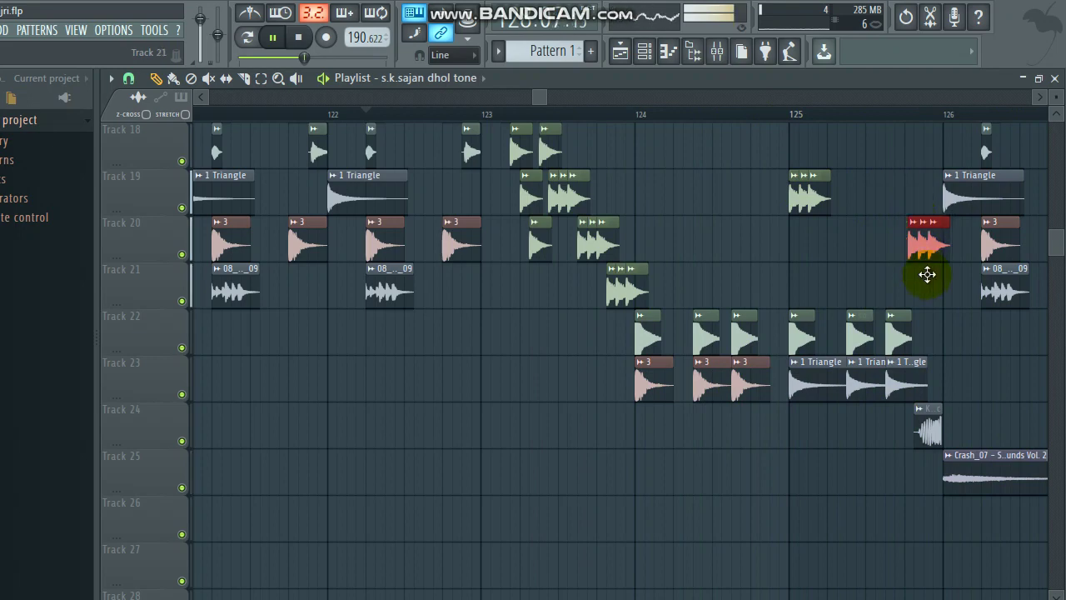
key("space")
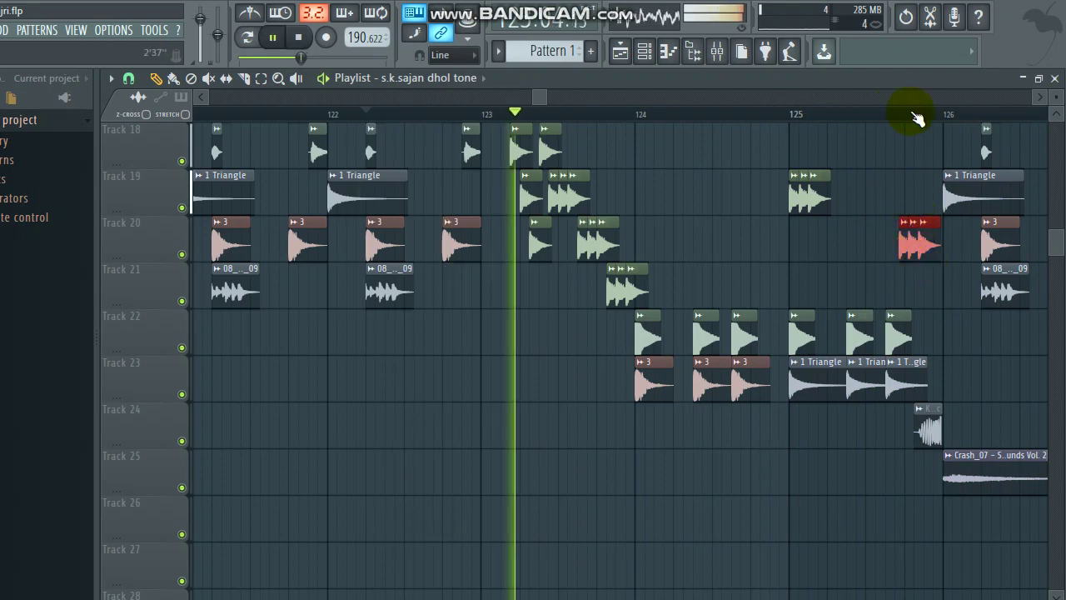
scroll(916, 116, "up", 5)
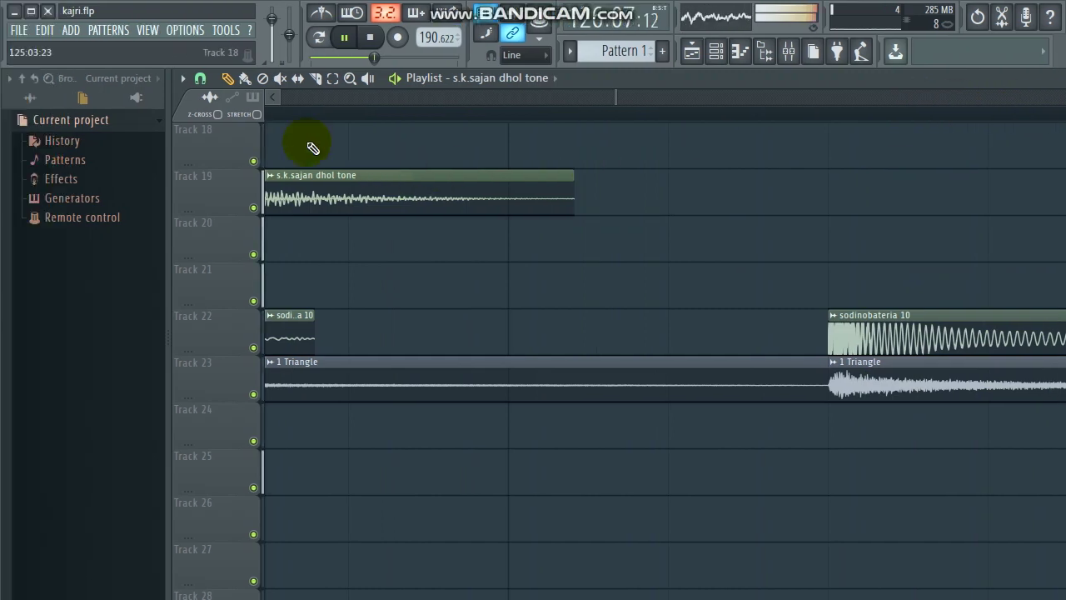
scroll(515, 116, "down", 4)
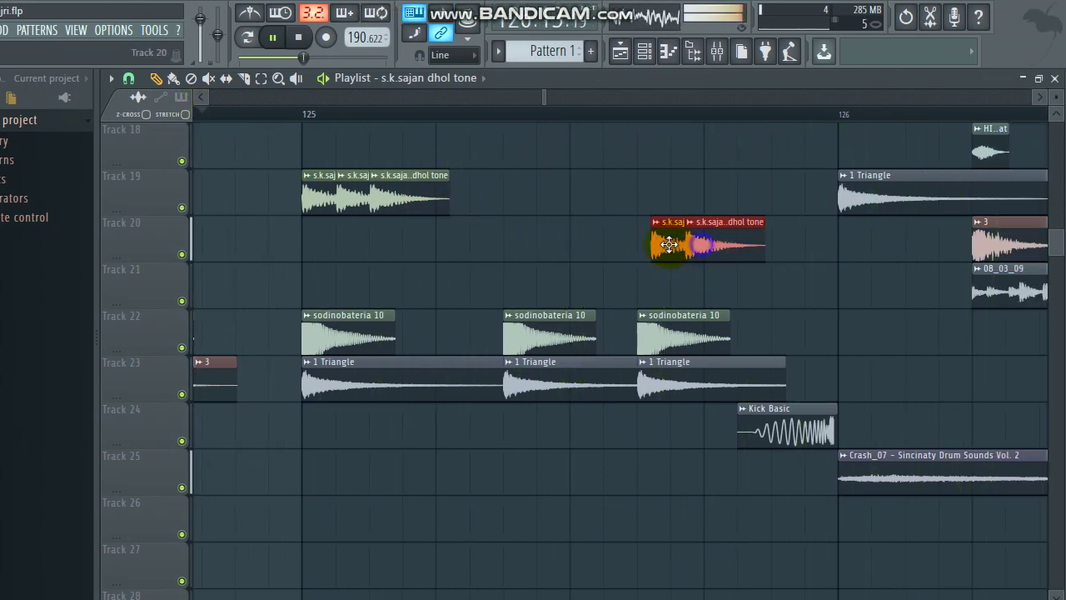
scroll(647, 123, "up", 3)
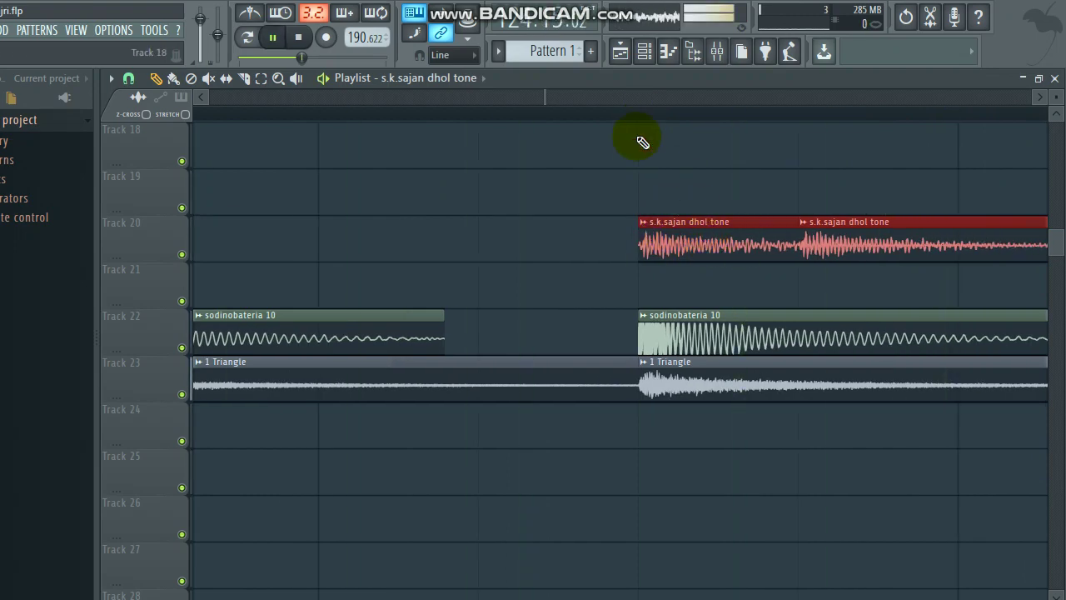
scroll(639, 122, "down", 3)
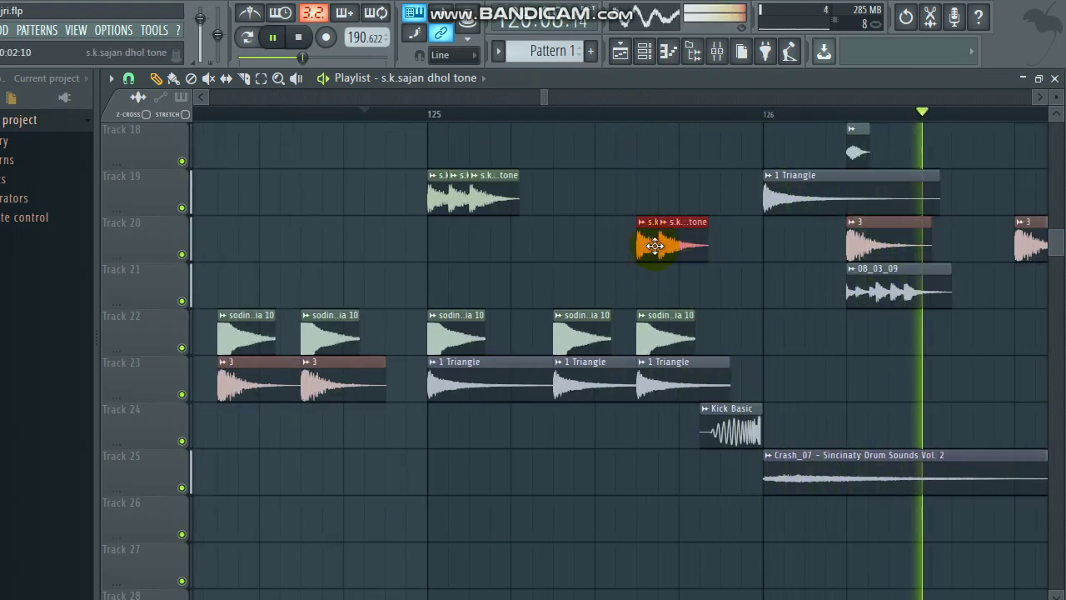
left_click_drag(655, 246, 702, 245)
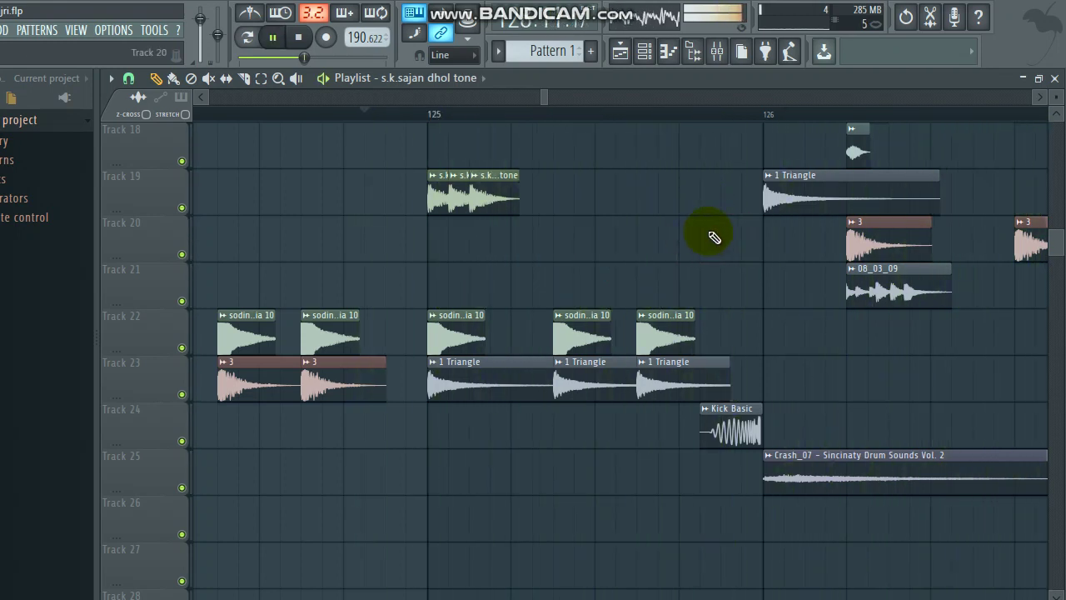
Step: Play from about bar 122 and review the clips from the bar 123 fill through bar 138
scroll(613, 125, "down", 8)
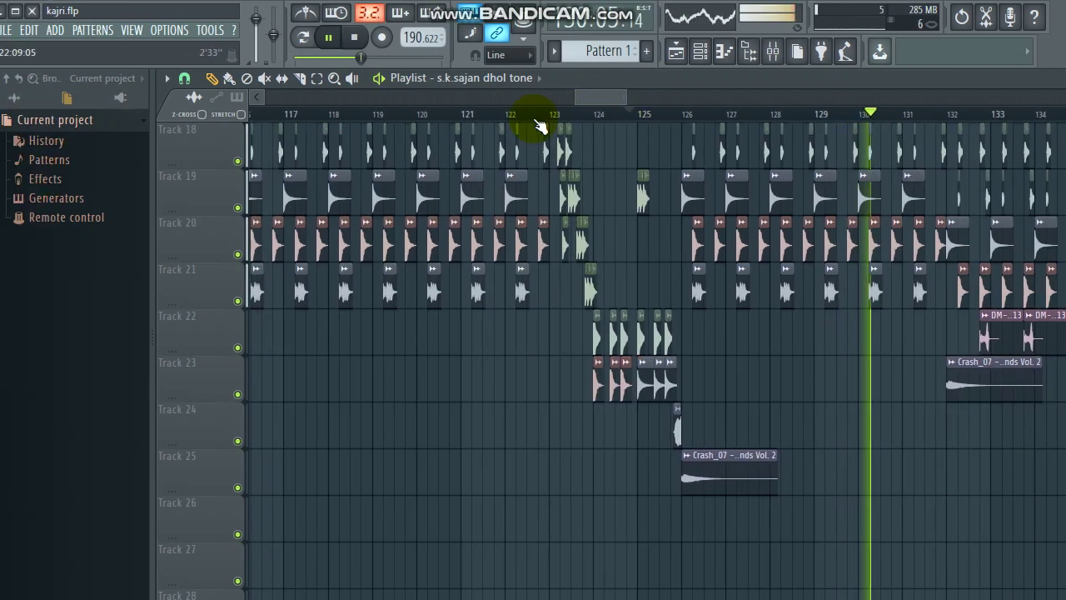
left_click(487, 117)
scroll(537, 121, "up", 4)
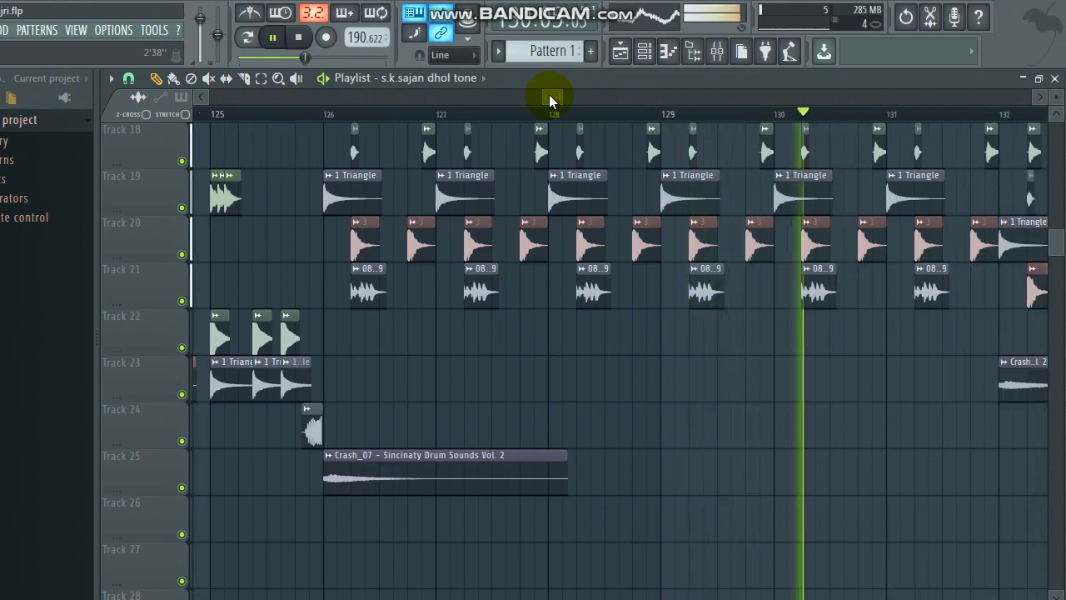
left_click_drag(549, 100, 576, 100)
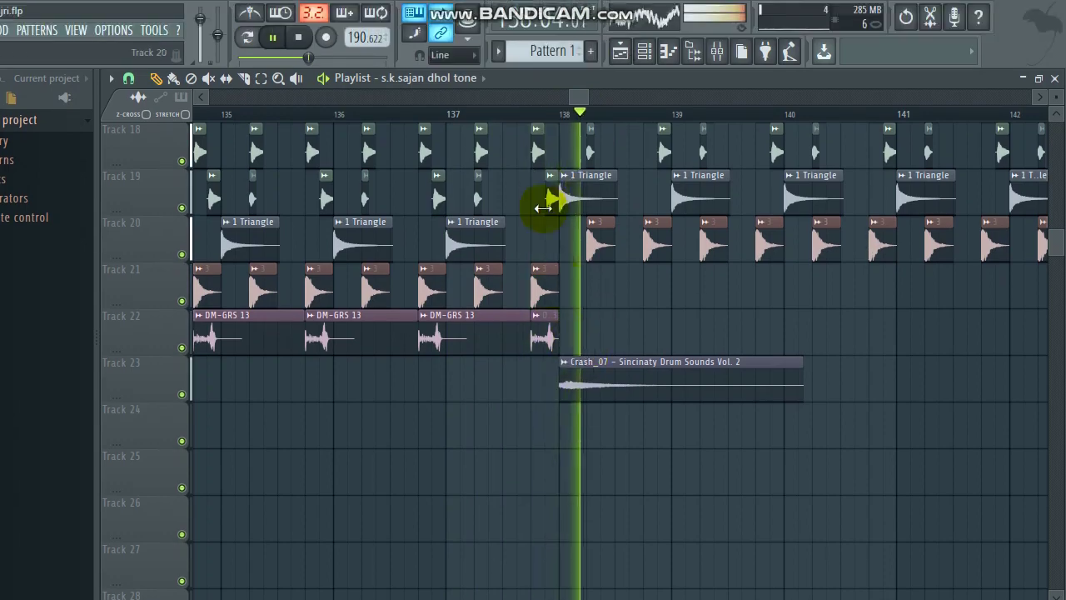
Step: Add a Kick Basic clip on Track 24 that ends exactly where the Crash_07 clip starts at bar 138
left_click_drag(569, 98, 521, 104)
key("space")
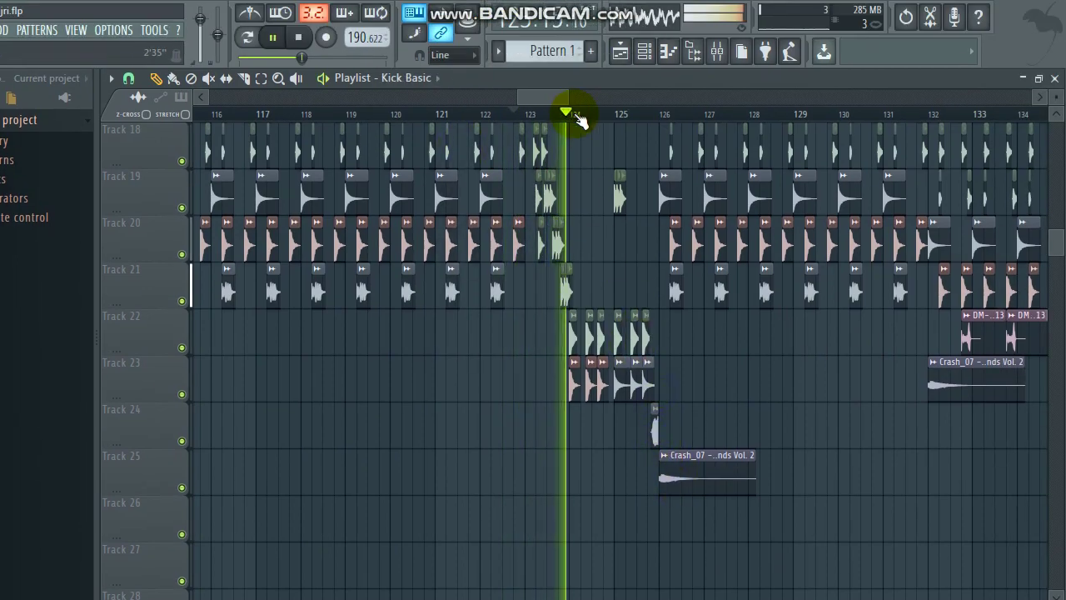
mouse_move(571, 58)
left_mouse_down()
mouse_move(555, 58)
mouse_move(590, 59)
left_mouse_up()
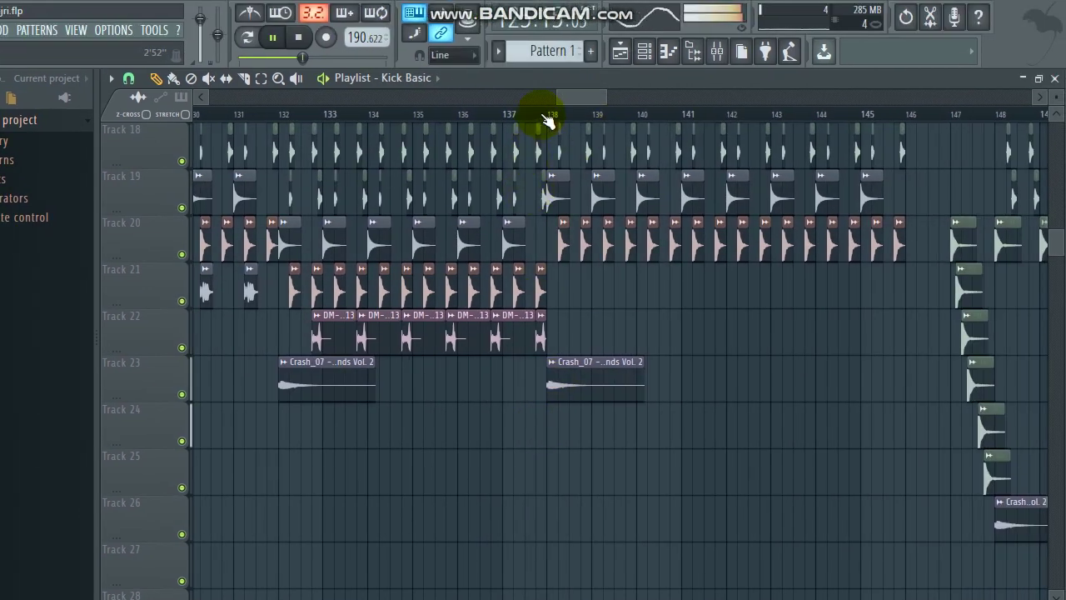
scroll(544, 76, "up", 8)
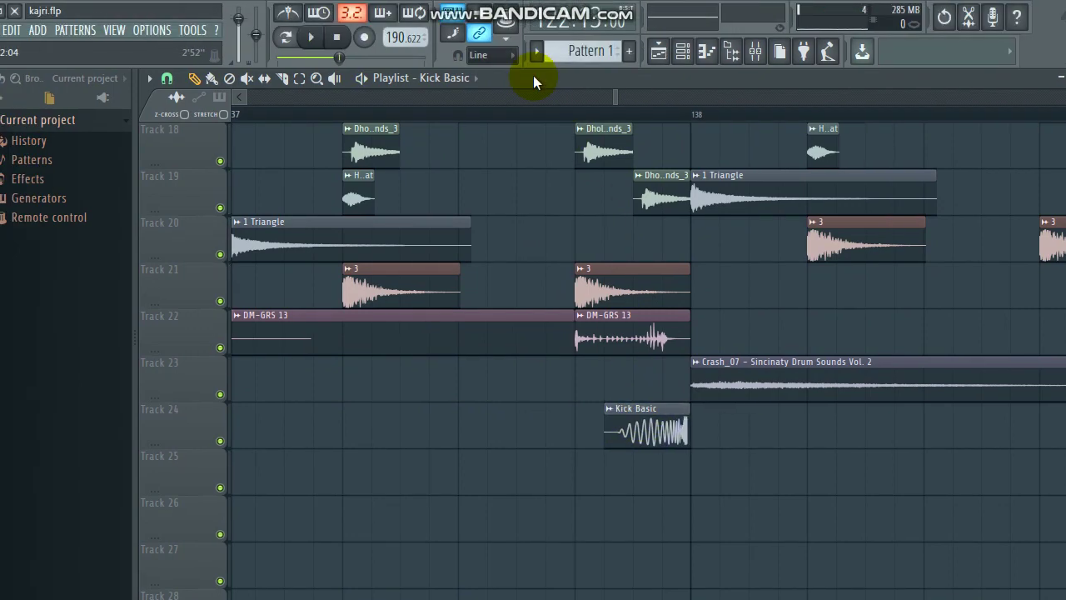
Step: Add a Kick Basic clip on Track 21 that ends exactly where the Crash_07 clip starts at bar 148
left_click(569, 75)
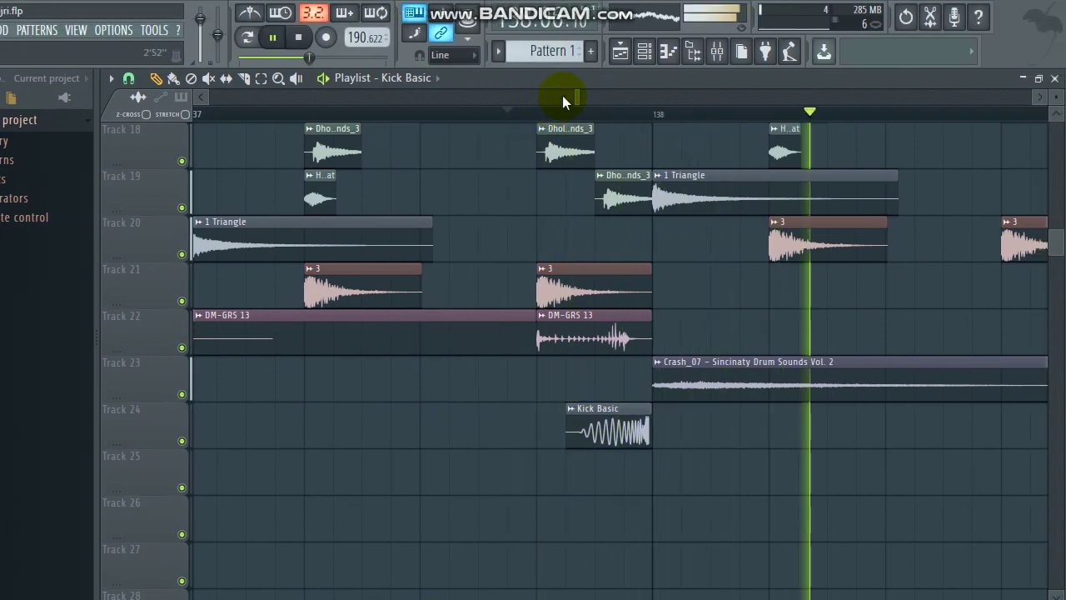
left_click_drag(595, 98, 640, 104)
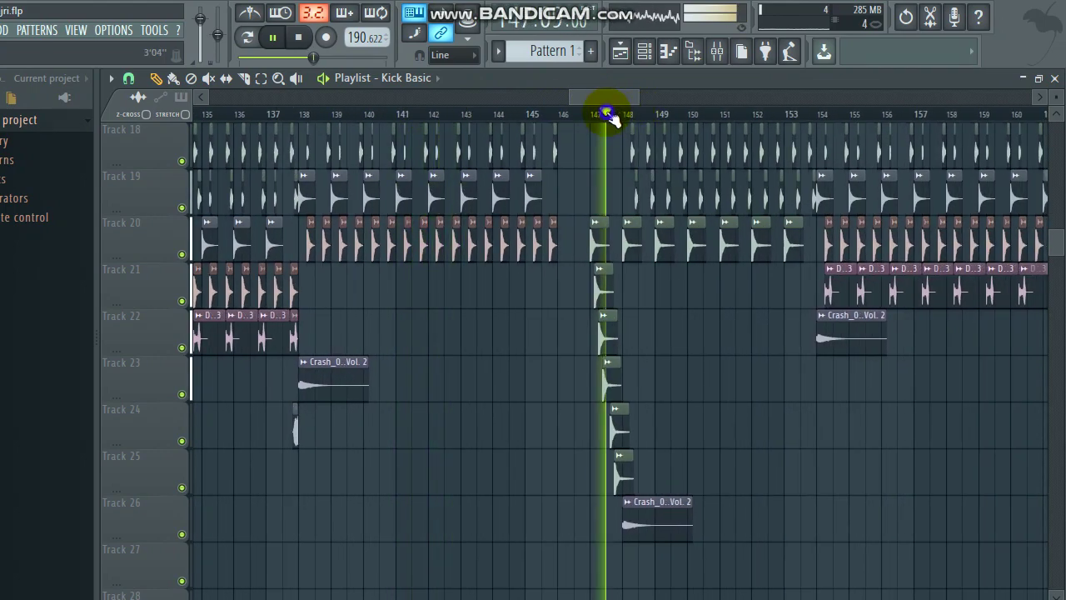
scroll(613, 119, "up", 5)
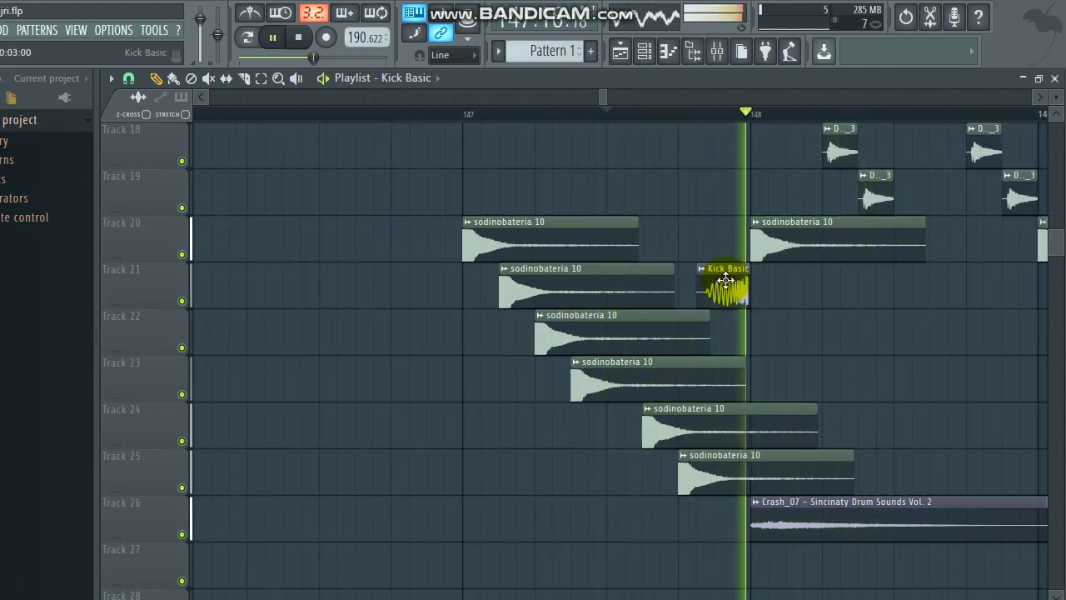
scroll(709, 117, "up", 5)
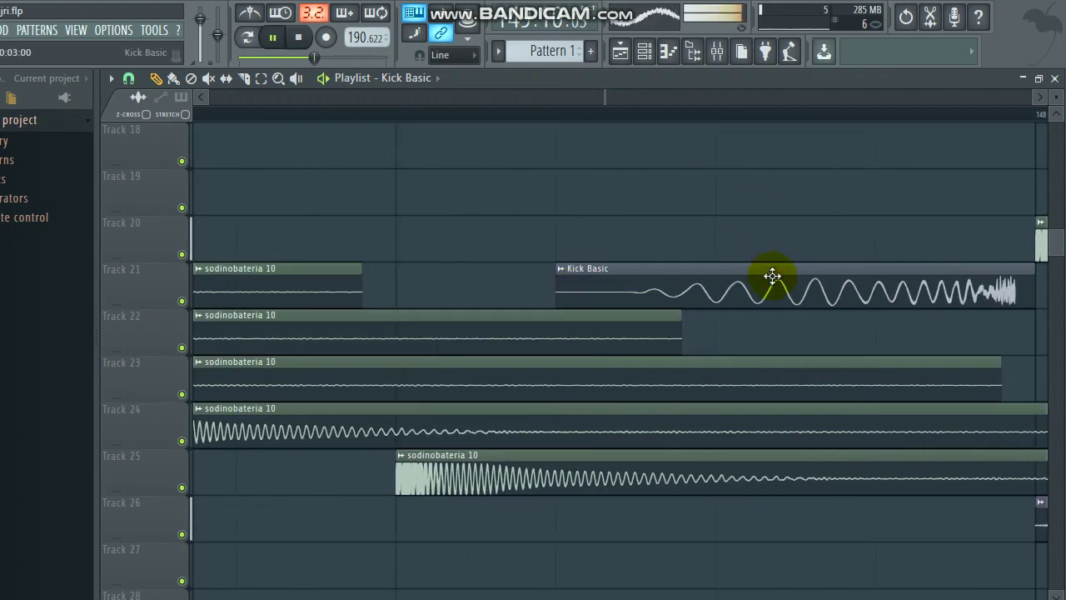
key("space")
scroll(704, 116, "down", 10)
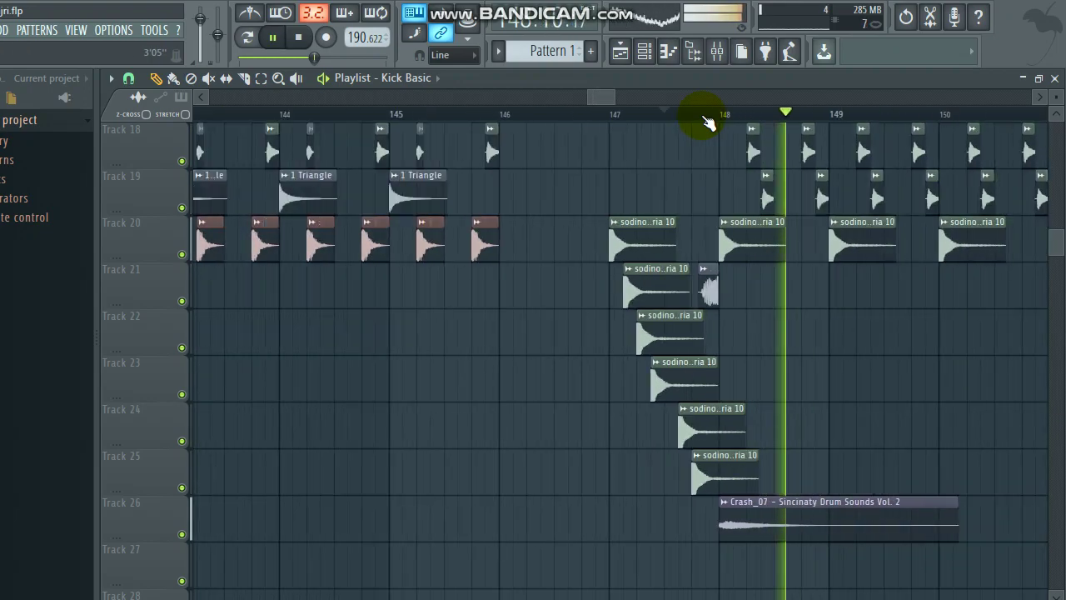
Step: Add a Kick Basic clip on Track 23 and align its end with the start of the Crash_07 clip at bar 154
scroll(707, 116, "down", 2)
scroll(707, 121, "up", 4)
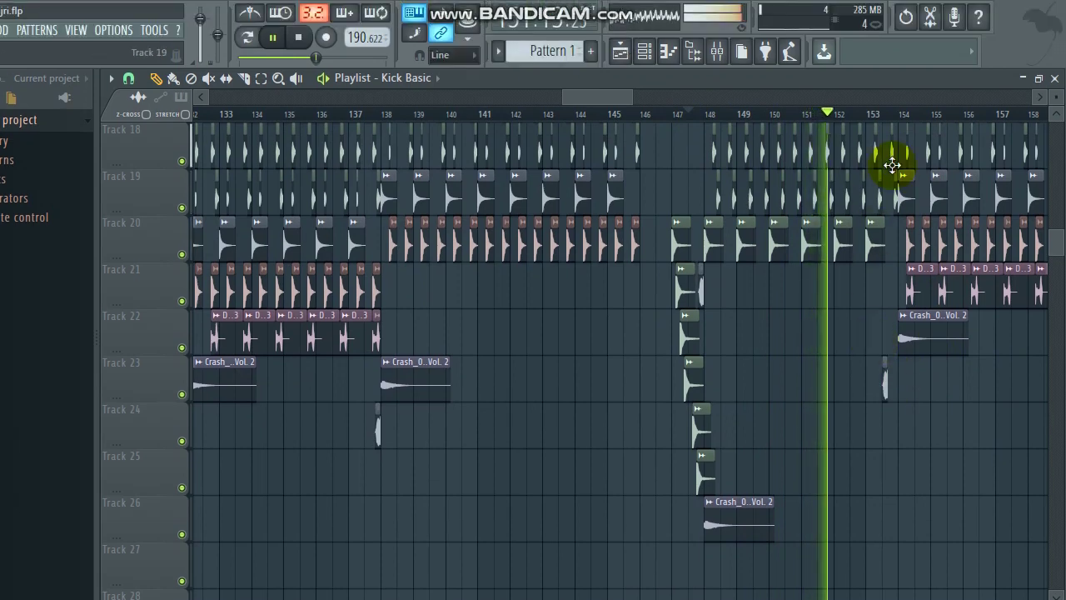
left_click(1039, 56)
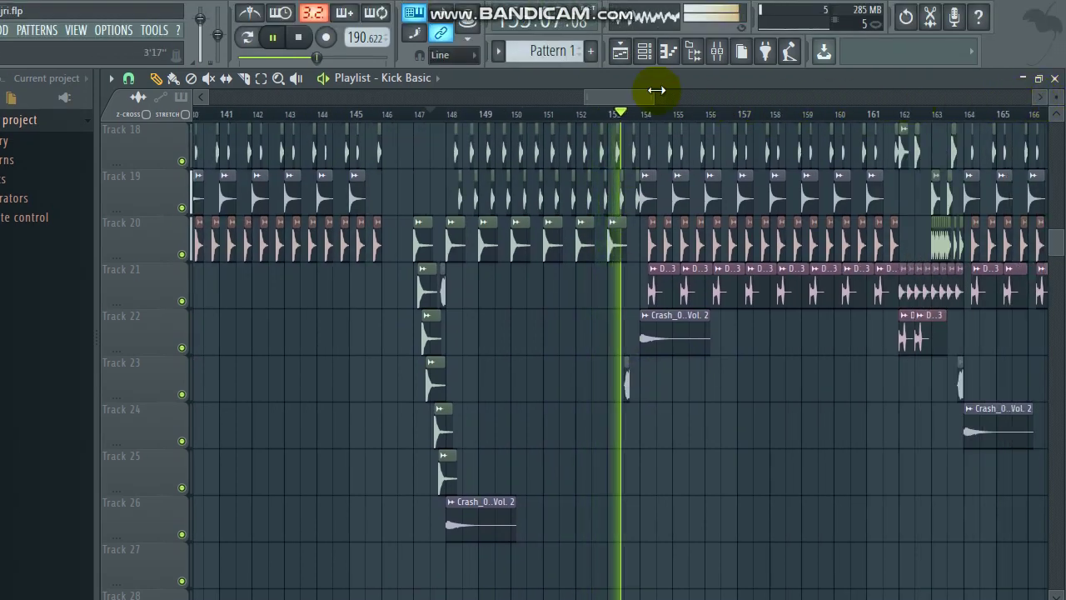
scroll(635, 117, "up", 5)
scroll(634, 124, "up", 3)
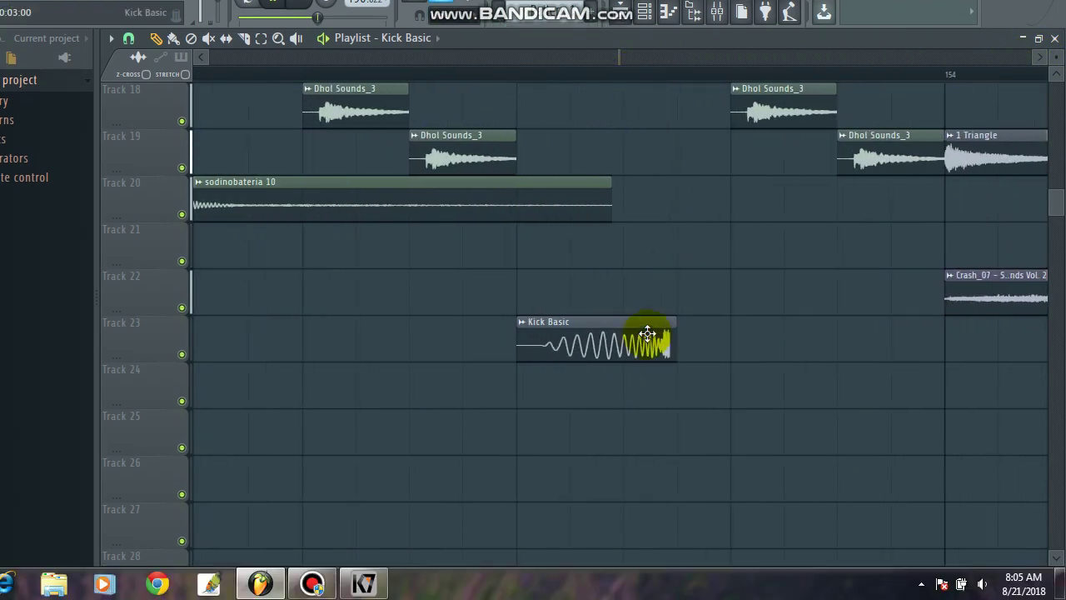
left_click_drag(645, 376, 864, 373)
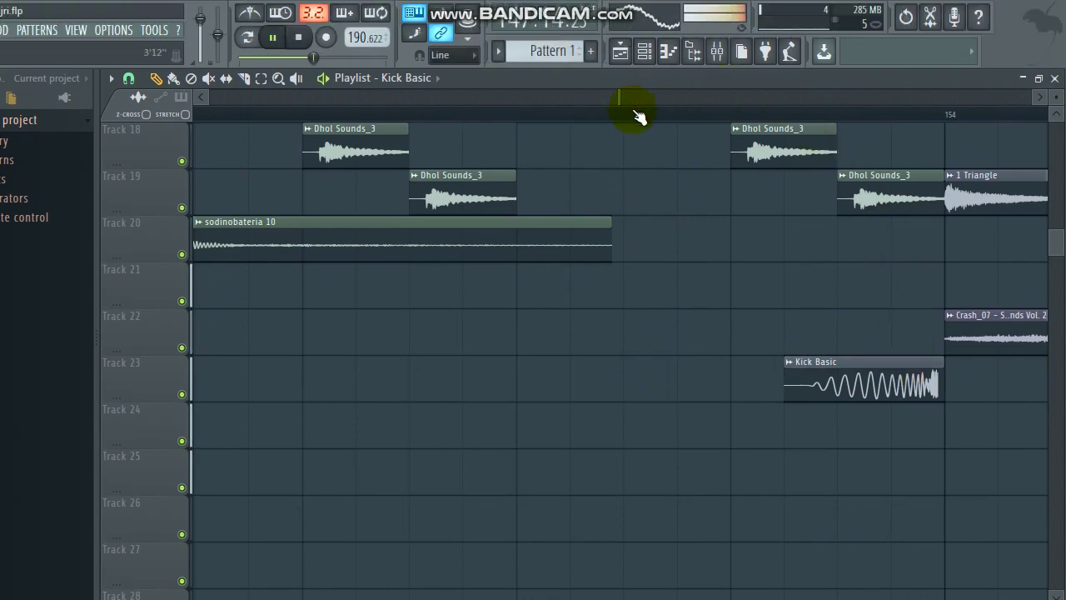
Step: Play the passage from about bar 161 and examine the clips on Tracks 12 to 22 leading into the bar 162 fill
left_click_drag(622, 99, 690, 114)
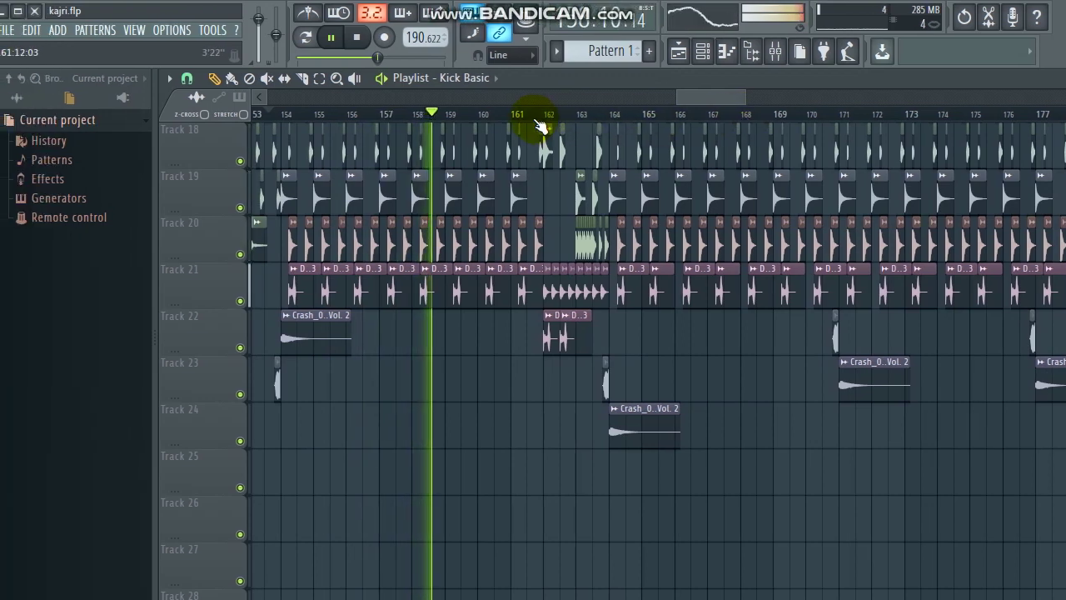
left_click(477, 114)
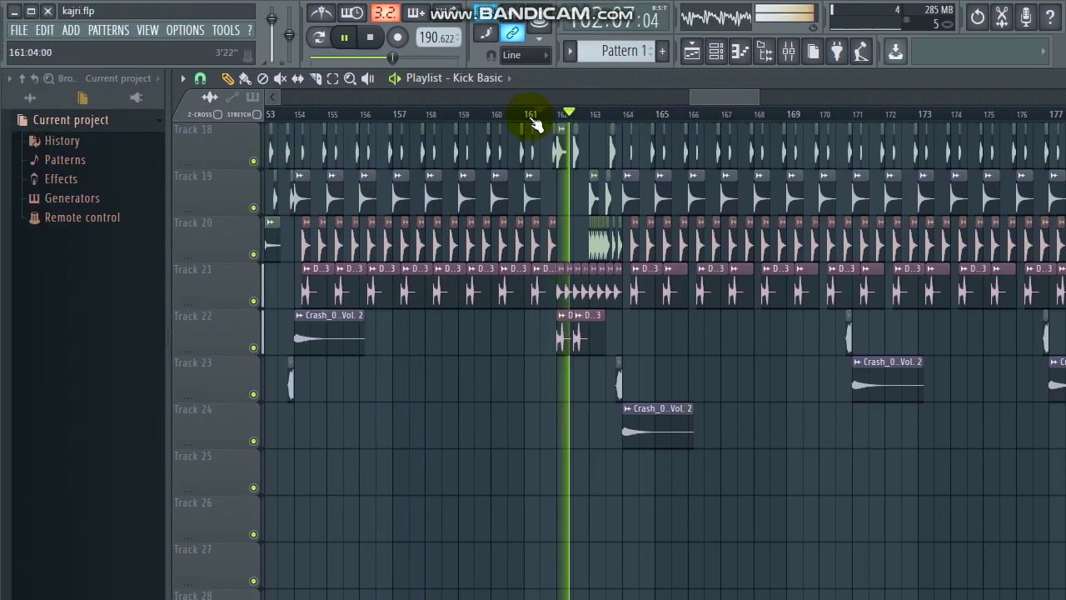
left_click(518, 117)
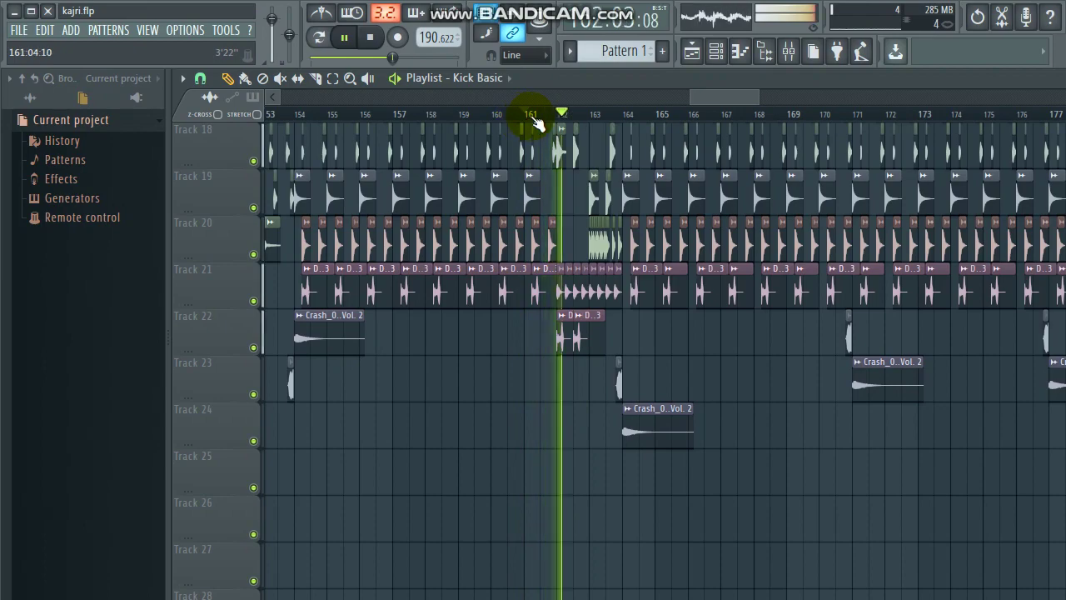
scroll(537, 121, "up", 8)
scroll(774, 178, "up", 5)
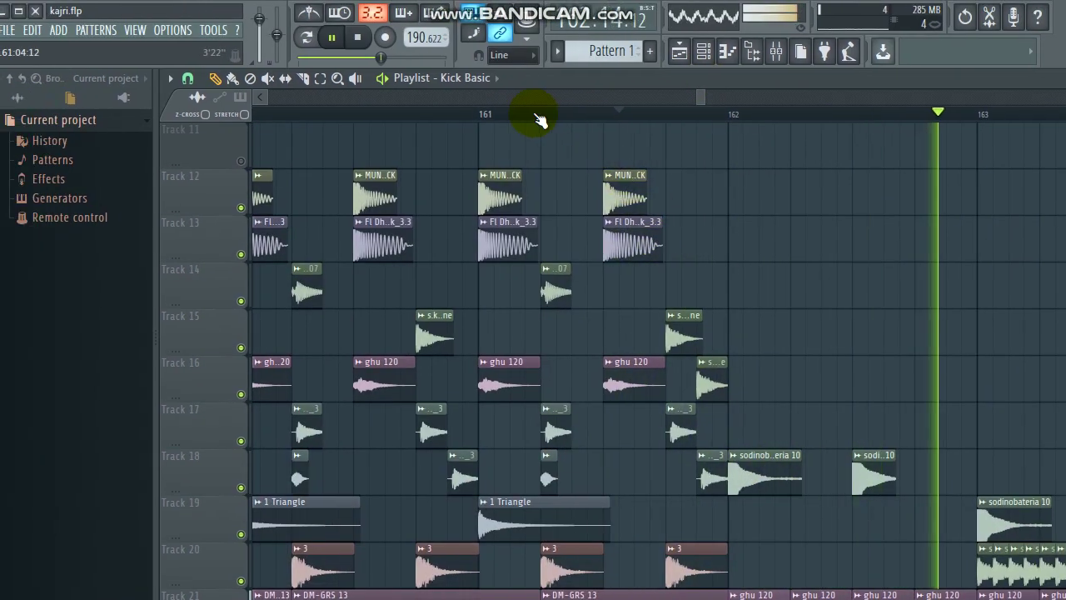
left_click(480, 114)
scroll(769, 301, "down", 1)
scroll(770, 301, "down", 2)
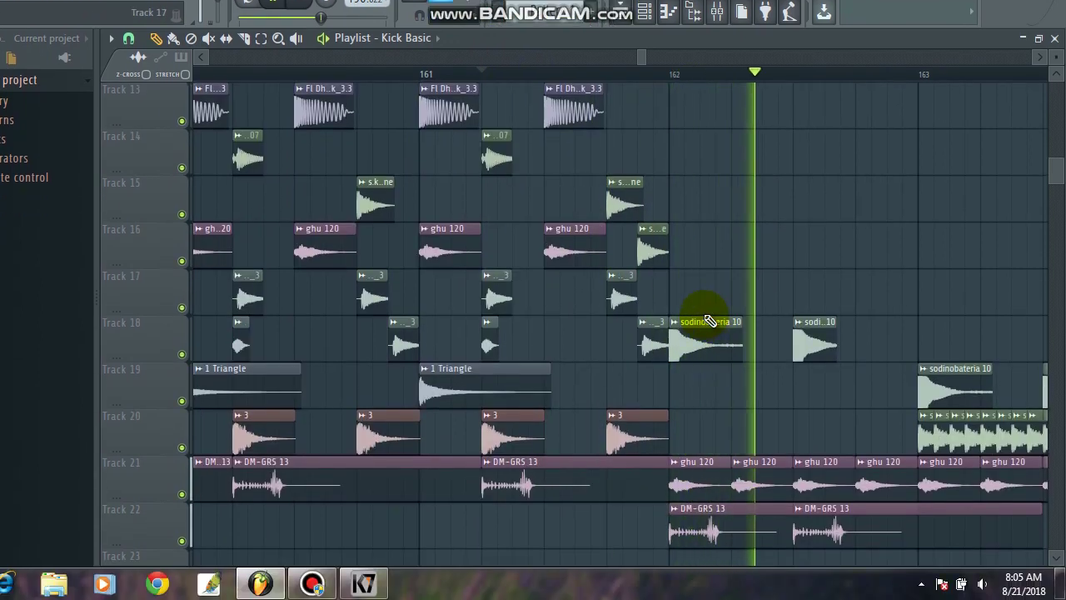
key("space")
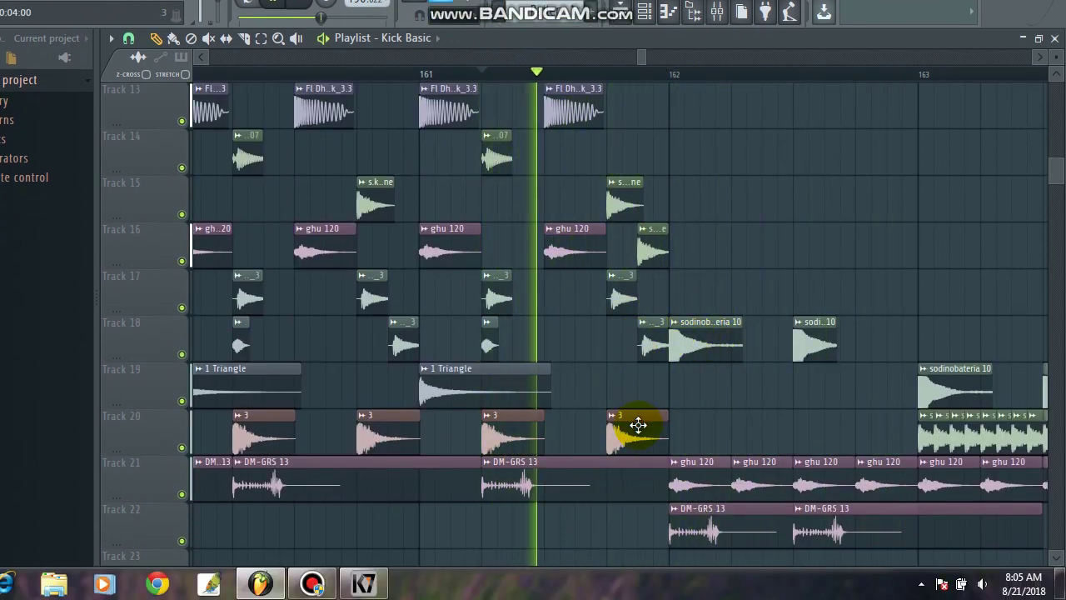
scroll(697, 442, "down", 2)
key("space")
Step: Try the bar 162 fill without its first sodinobateria 10 clip on Track 18, then restore the clip and resume playback
scroll(696, 442, "up", 9)
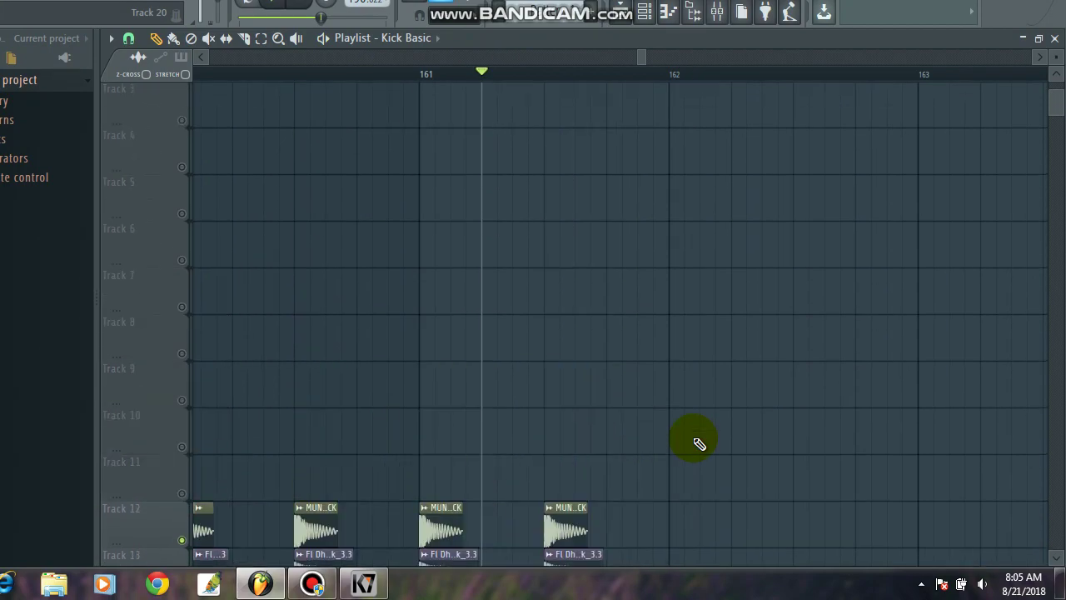
scroll(697, 439, "down", 5)
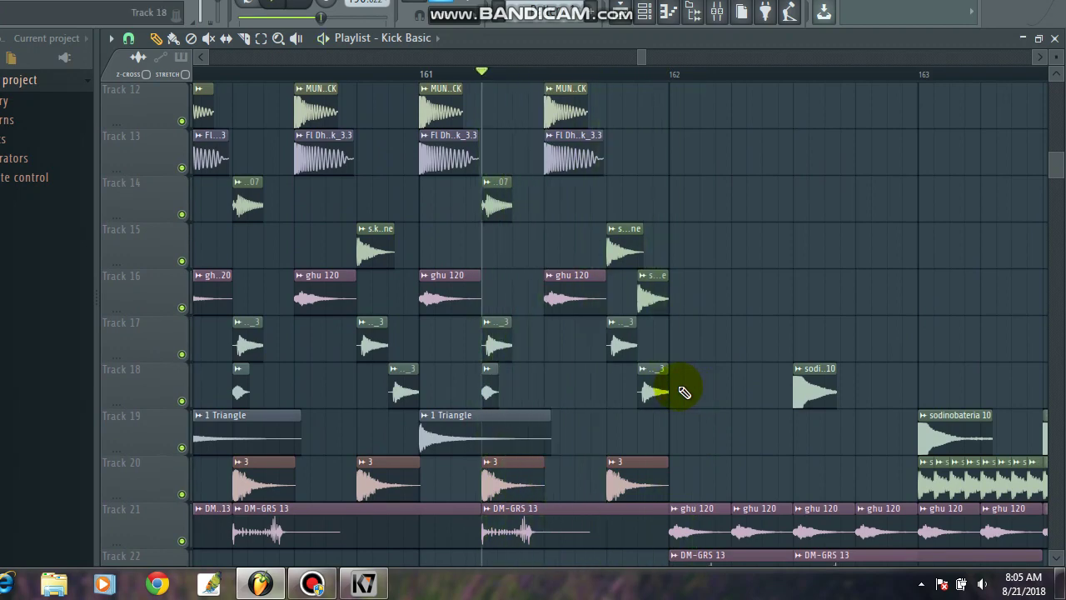
key("space")
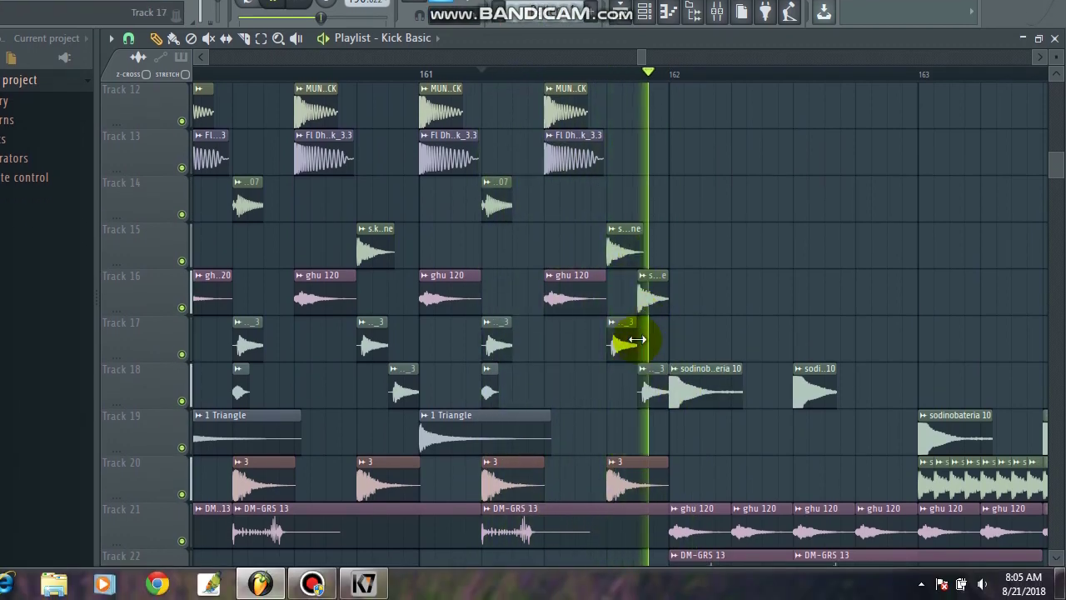
Step: Inspect the sample settings of the last Dhol Sounds_3 clip on Track 17 and the last s.k.sajan dhol tone clip on Track 15 before bar 162
double_click(623, 339)
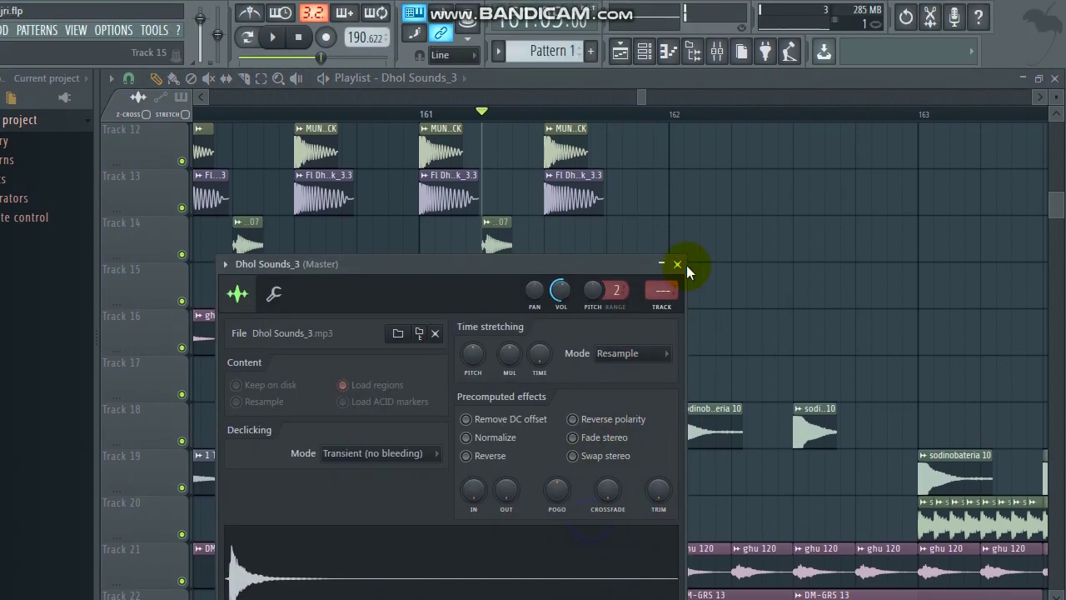
left_click(677, 223)
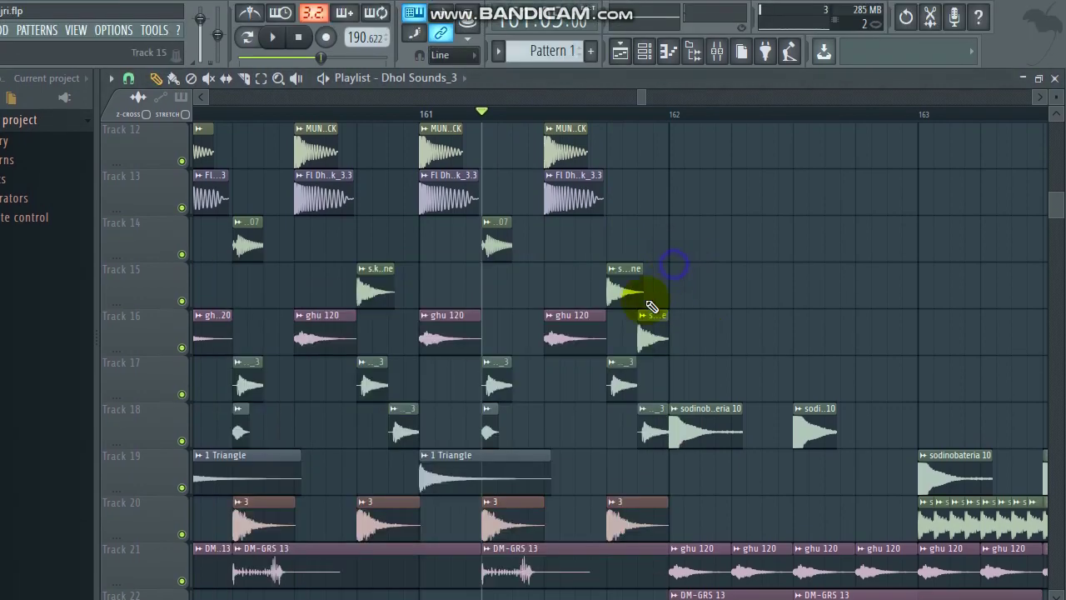
double_click(616, 291)
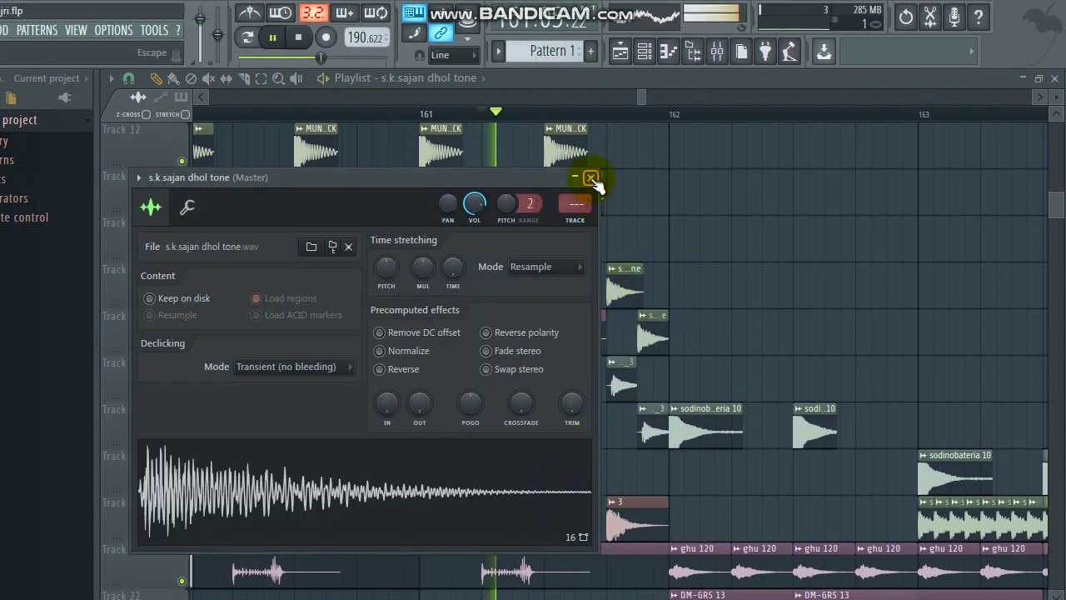
left_click(591, 138)
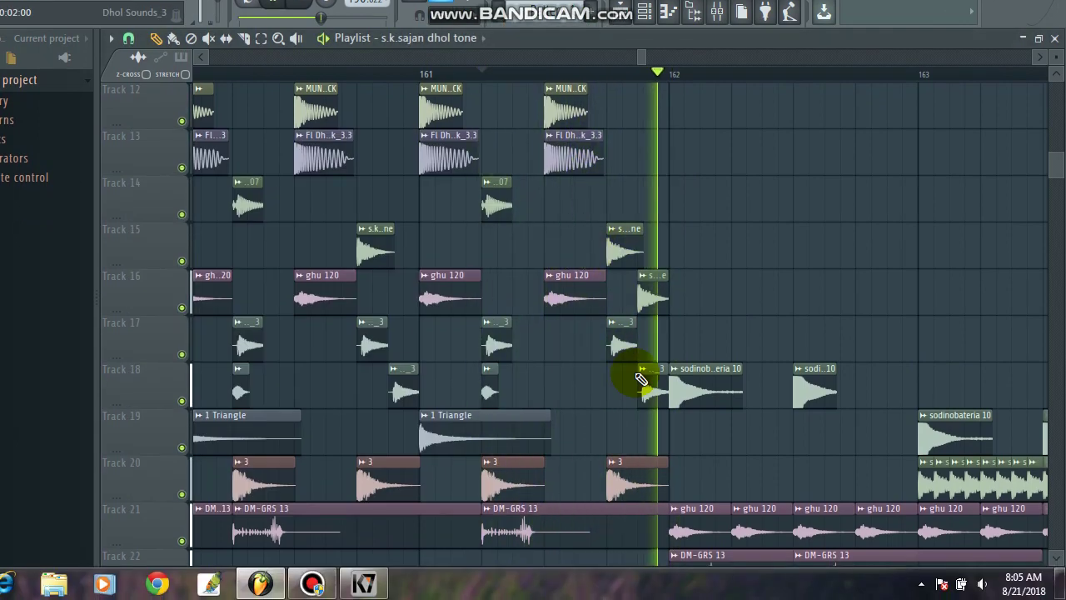
Step: Play the transition into bar 162 again and compare the kajri vocal on Track 1 with the drum clips below it
scroll(659, 478, "down", 3)
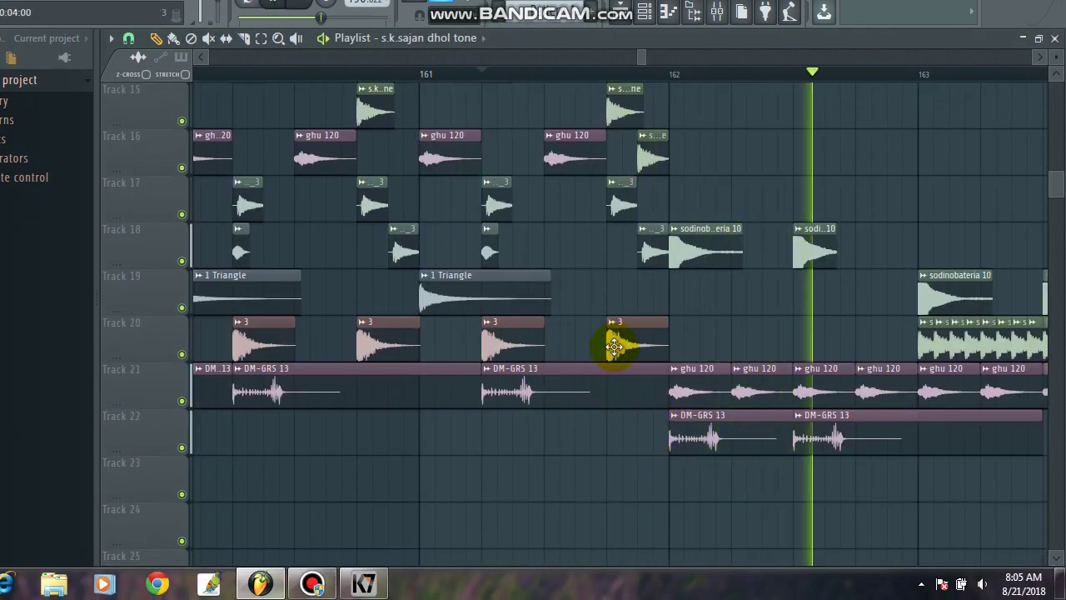
scroll(773, 302, "up", 7)
scroll(773, 307, "up", 7)
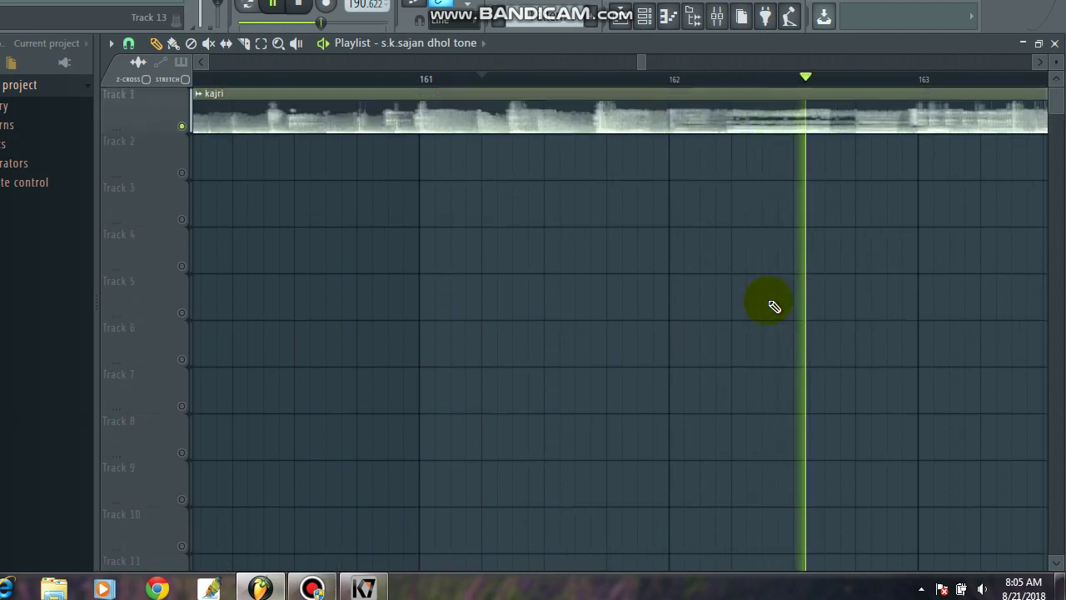
scroll(773, 307, "down", 9)
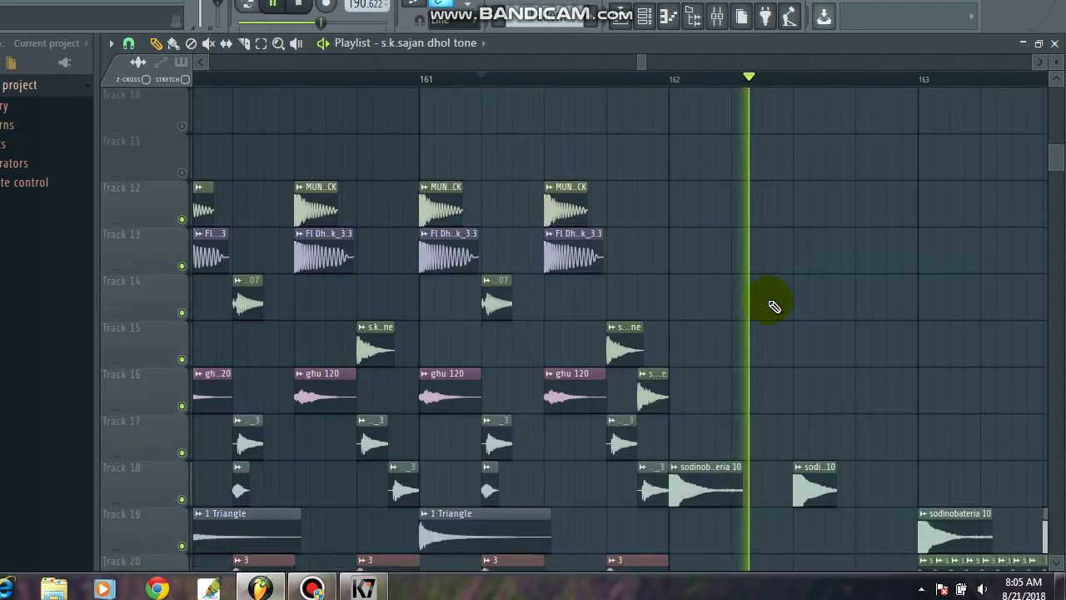
scroll(773, 306, "down", 4)
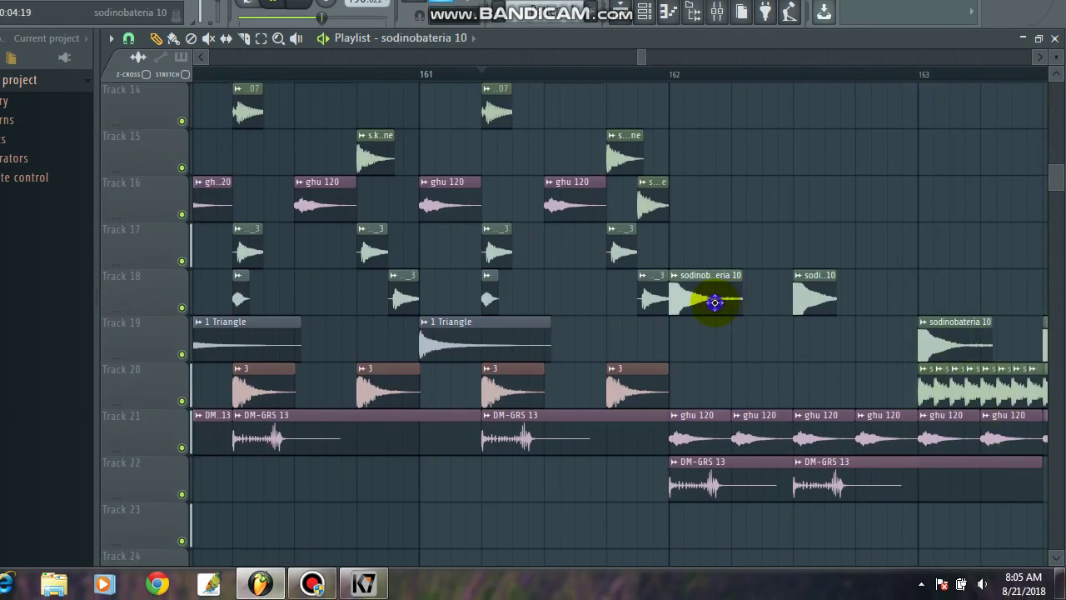
Step: Try moving the first sodinobateria 10 clip of bar 162 to Track 12, aligned with the last s.k.sajan dhol tone clip on Track 15
scroll(714, 302, "up", 7)
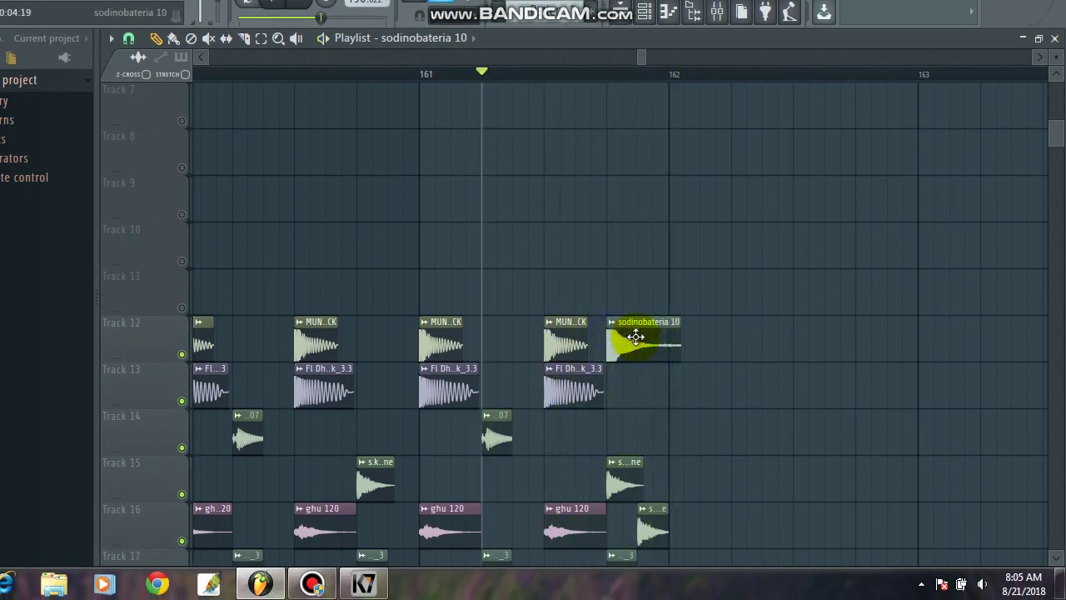
scroll(632, 312, "up", 6)
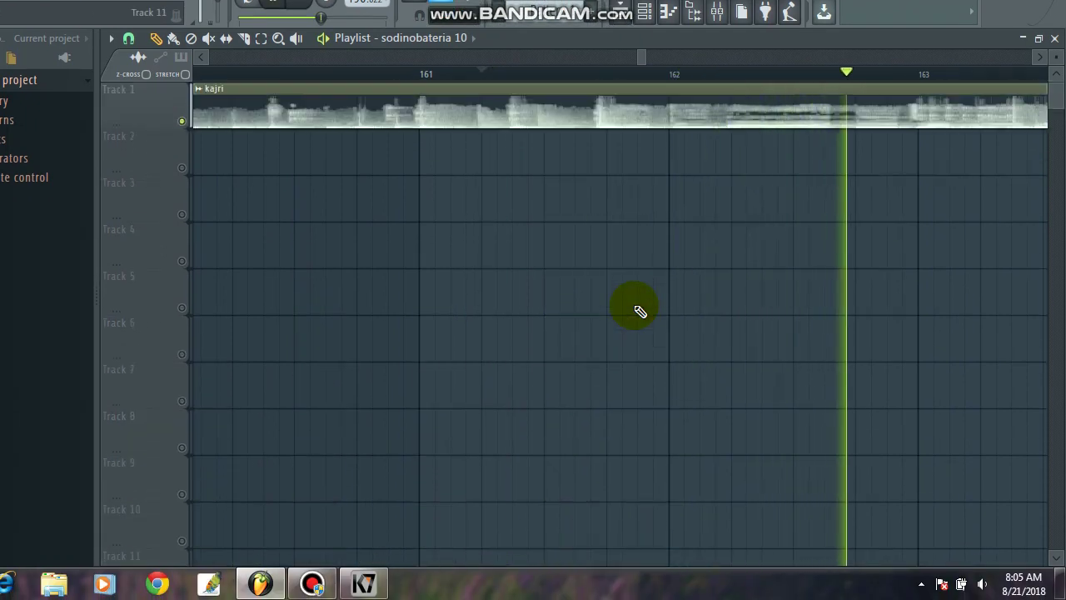
scroll(640, 311, "down", 4)
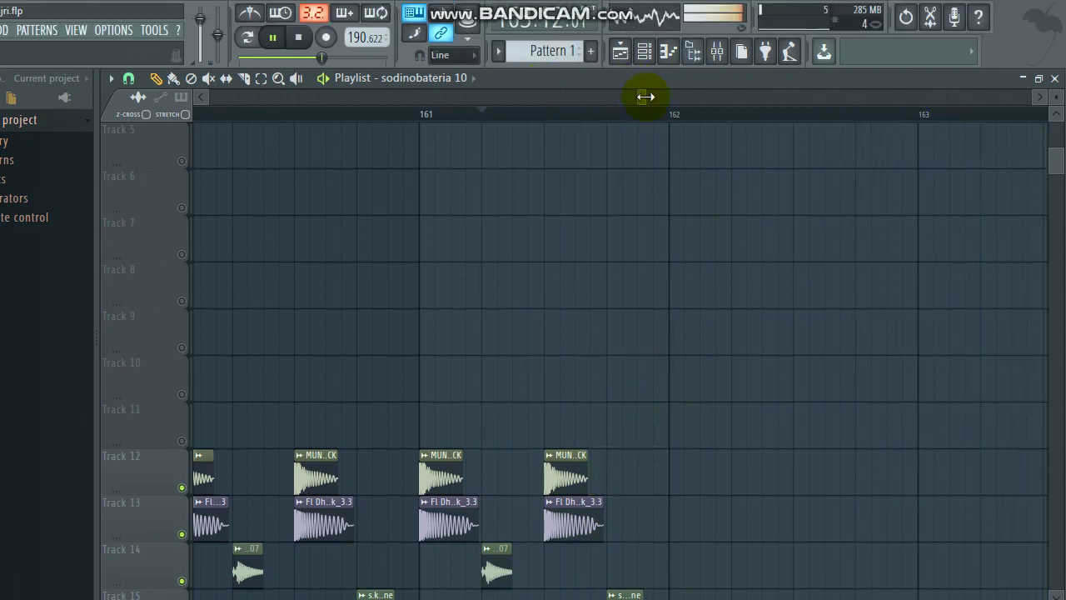
Step: Play through the arrangement after the bar 162 fill and review the drum and crash clips up to about bar 181
left_click_drag(642, 55, 659, 58)
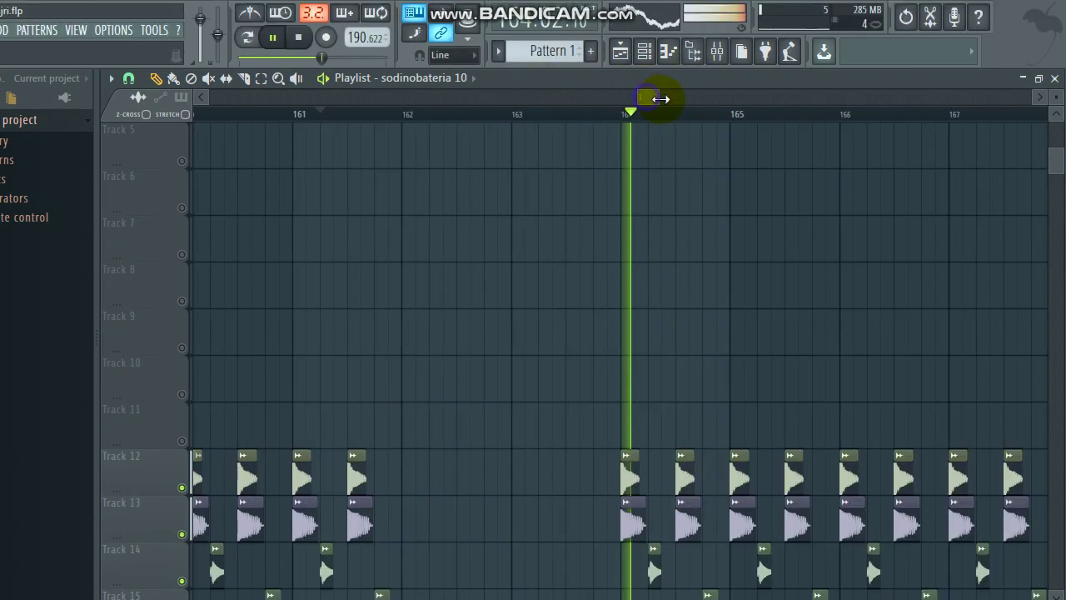
left_click_drag(660, 98, 709, 267)
scroll(694, 266, "down", 7)
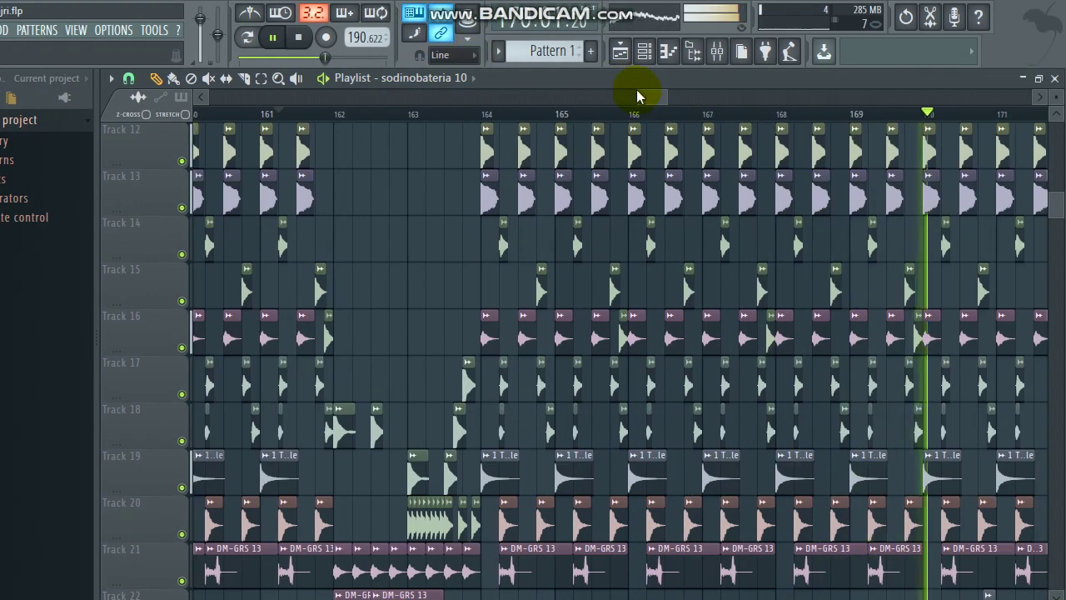
left_click_drag(636, 92, 669, 99)
scroll(563, 227, "down", 4)
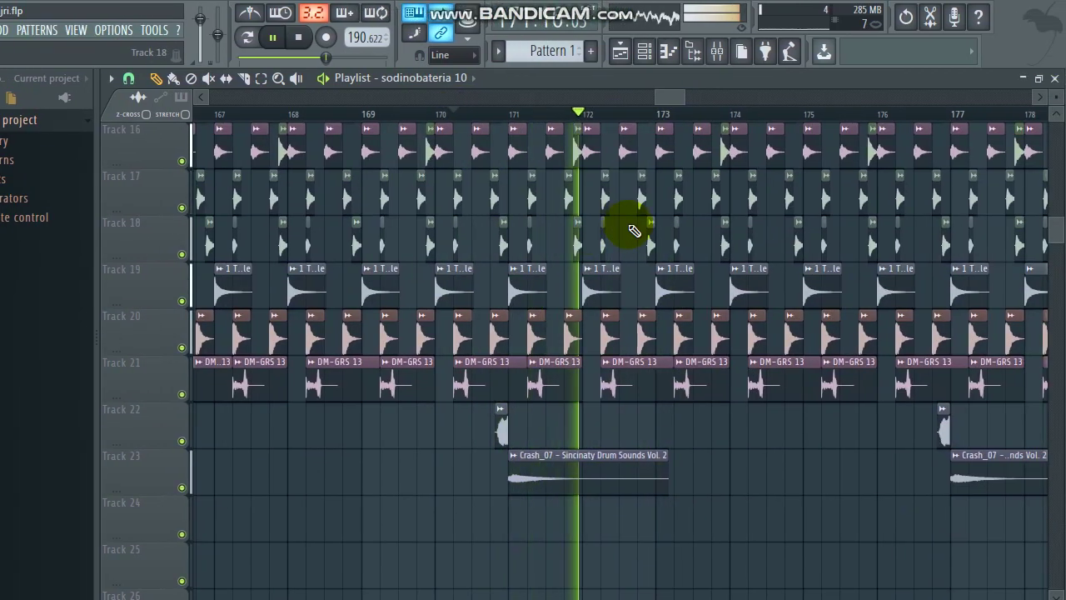
left_click_drag(672, 97, 682, 103)
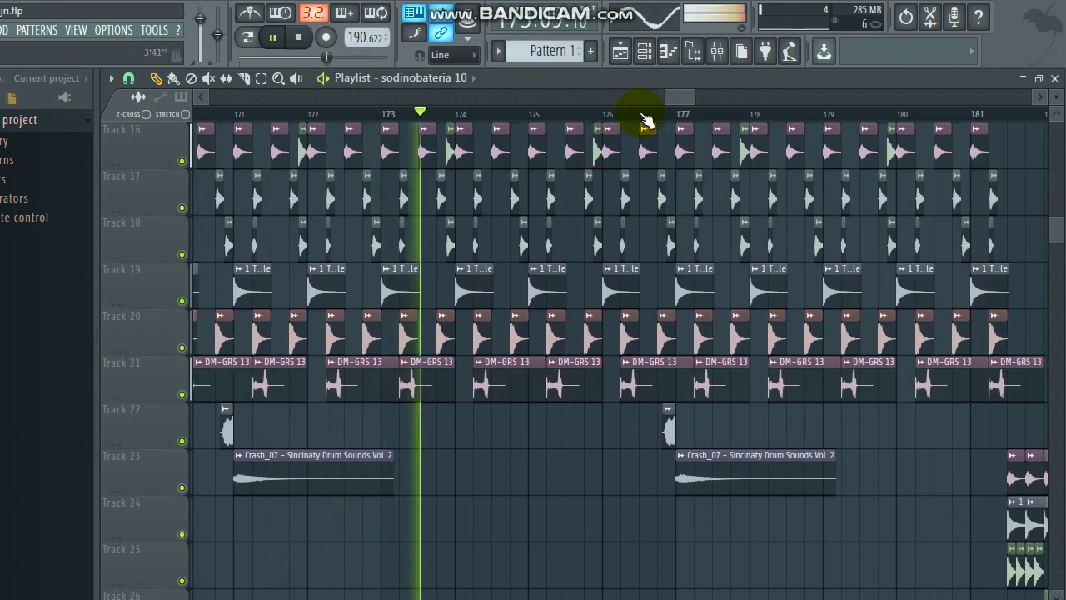
left_click(640, 114)
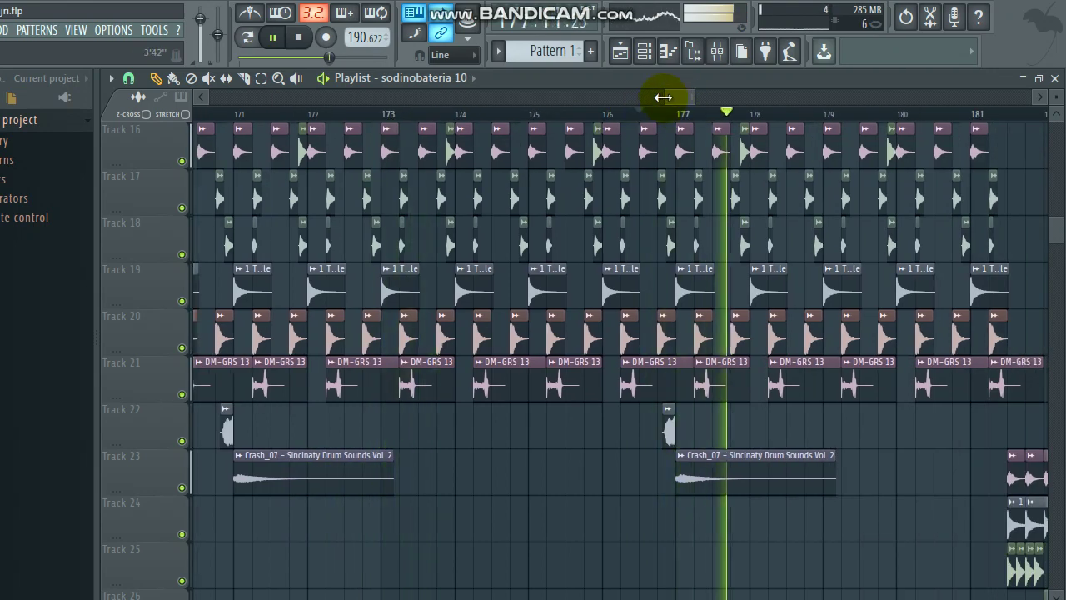
left_click_drag(662, 98, 673, 103)
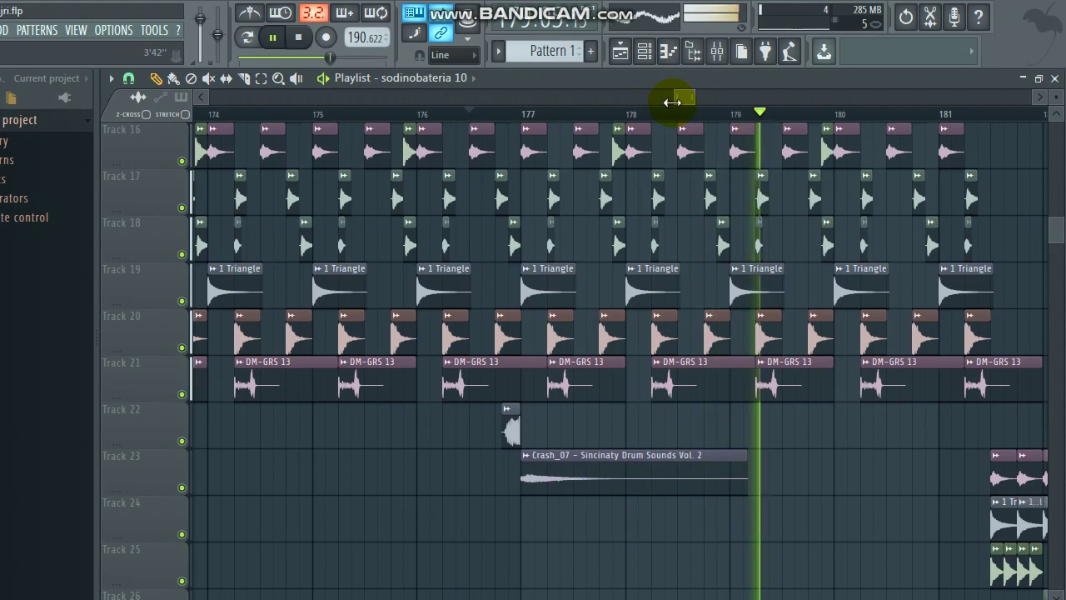
Step: Play through bars 181 to 197 and review the fill, kick, dhol and crash clips on Tracks 12 to 27
left_click_drag(680, 103, 707, 100)
scroll(675, 183, "down", 4)
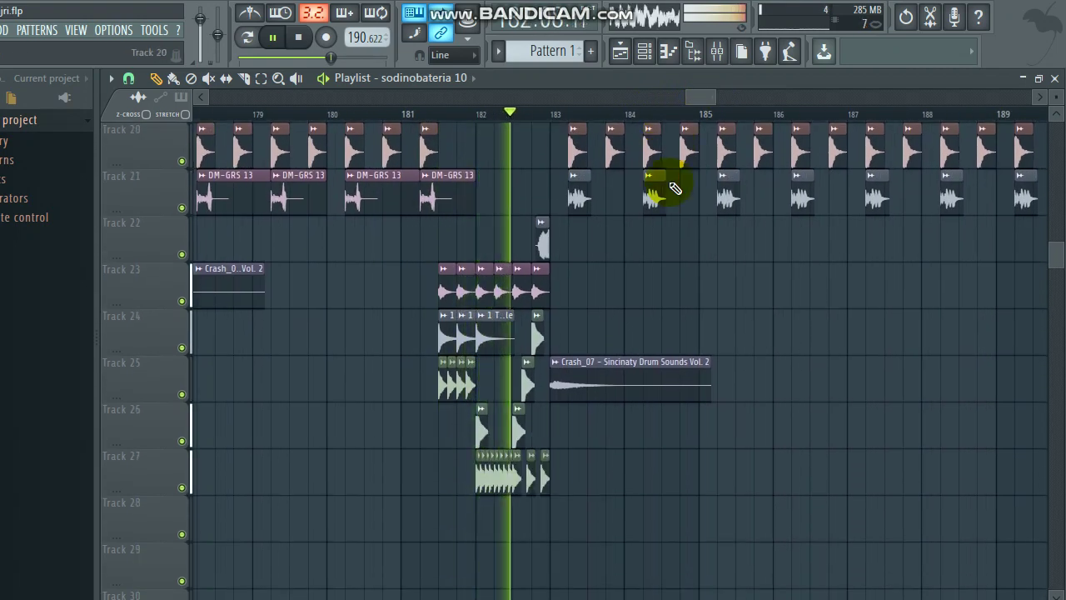
scroll(658, 193, "up", 6)
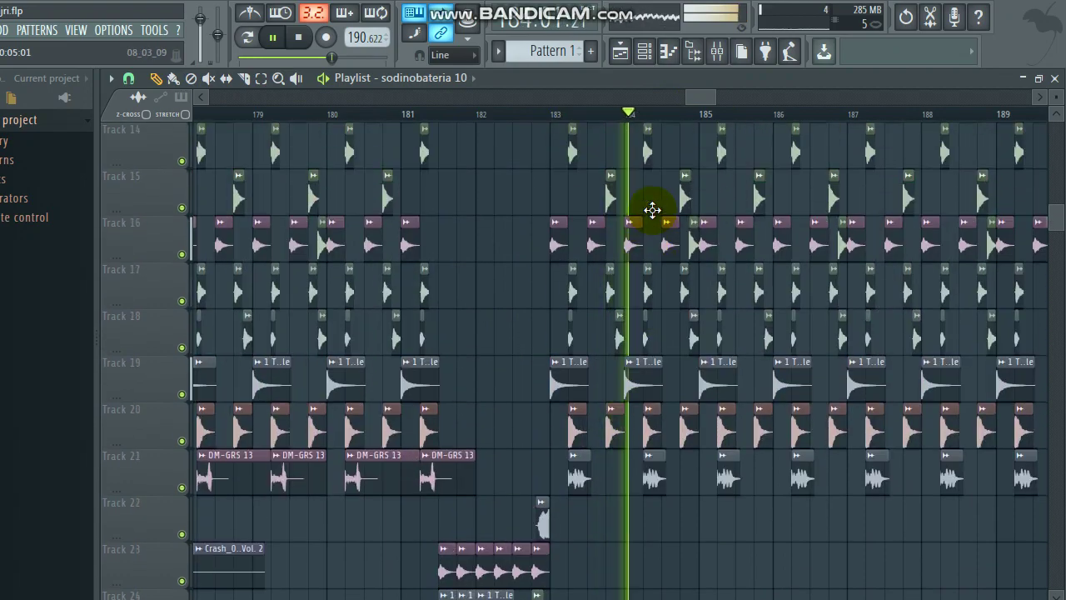
scroll(652, 208, "down", 3)
scroll(651, 208, "up", 8)
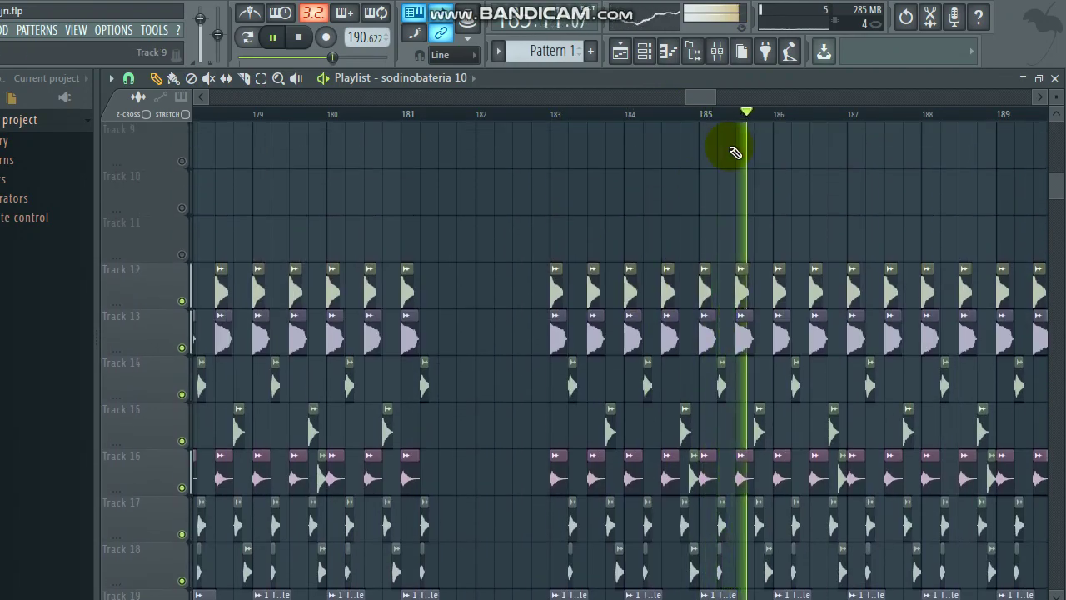
left_click_drag(715, 97, 738, 177)
scroll(745, 178, "down", 2)
scroll(738, 177, "up", 7)
scroll(739, 178, "up", 3)
scroll(738, 178, "down", 8)
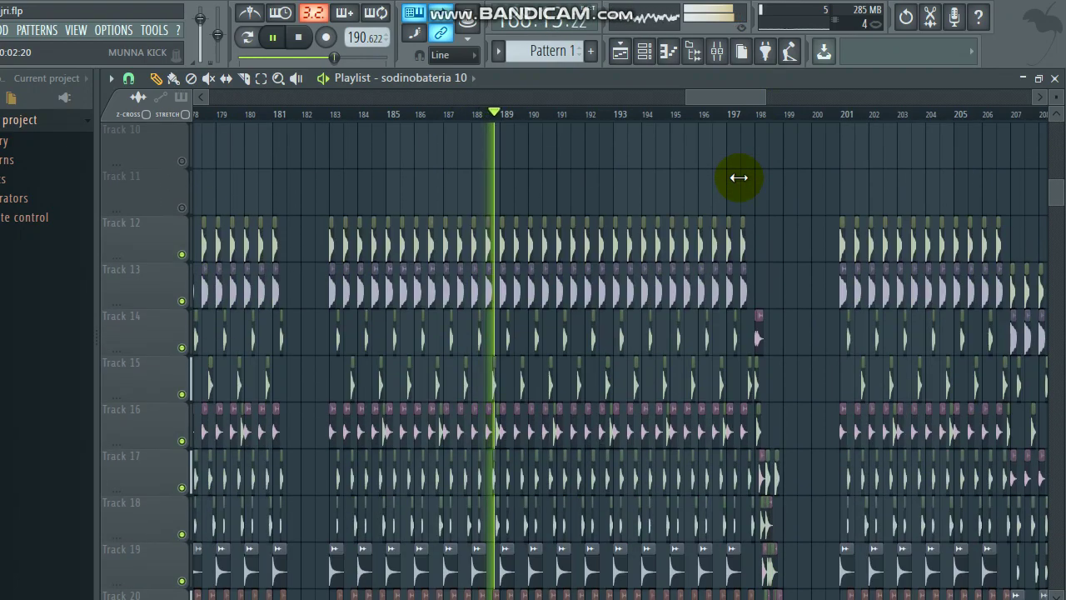
scroll(738, 178, "up", 2)
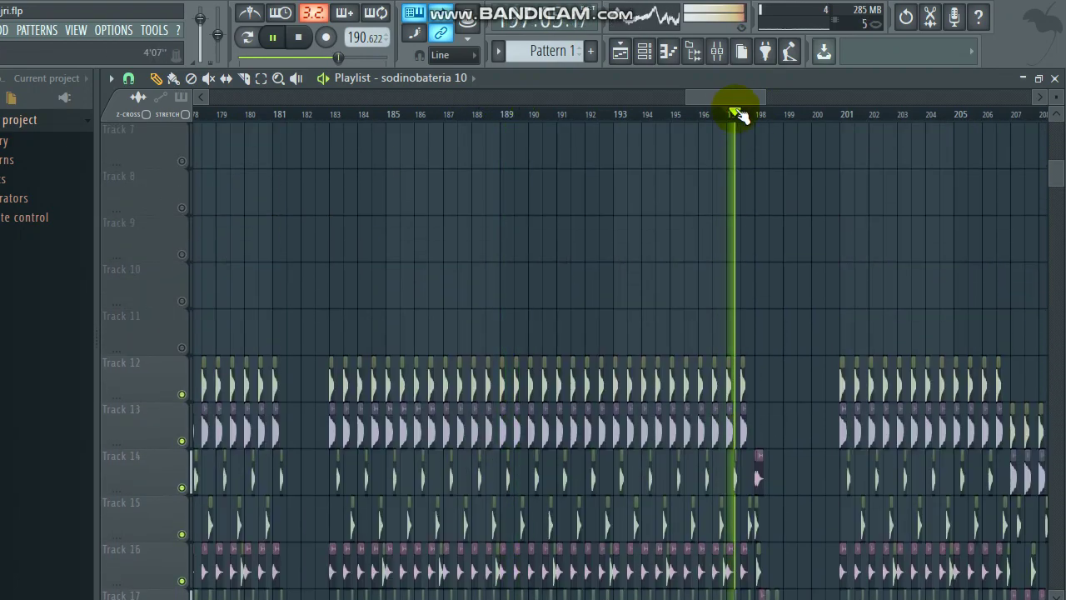
Step: Play the transition from bar 197 to 201 again and examine the layered ghu 120 and s.k.sajan dhol tone fill clips
left_click_drag(733, 98, 761, 111)
scroll(638, 229, "down", 6)
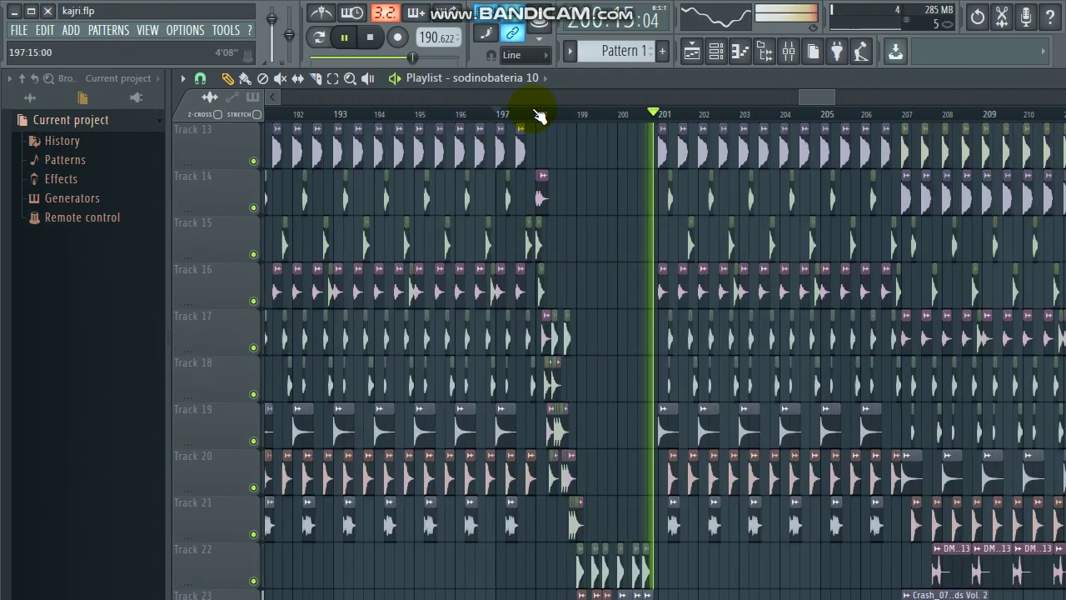
scroll(469, 114, "up", 8)
key("space")
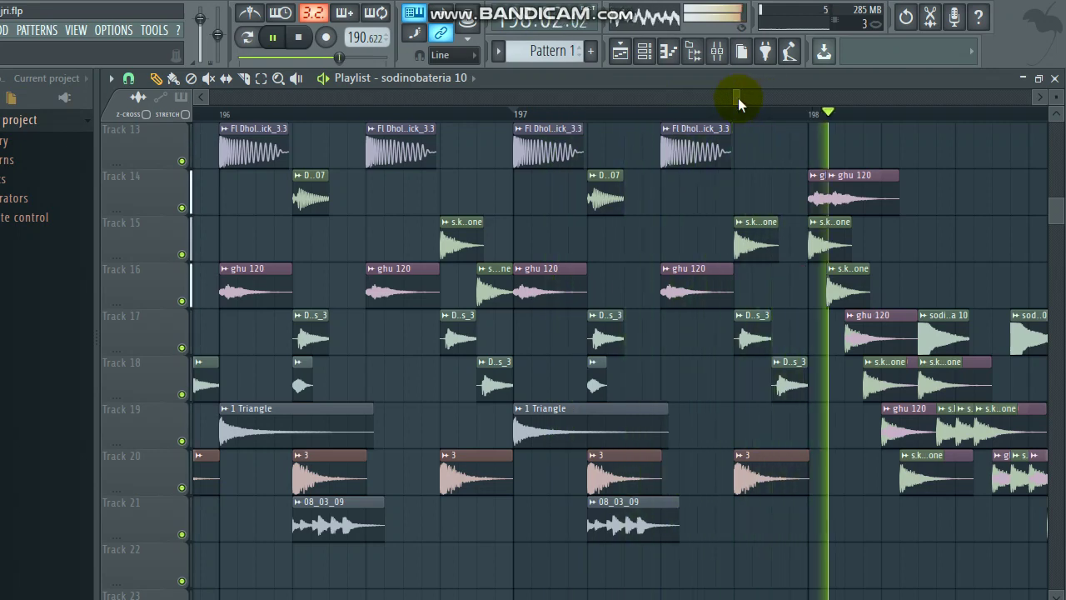
scroll(744, 99, "down", 2)
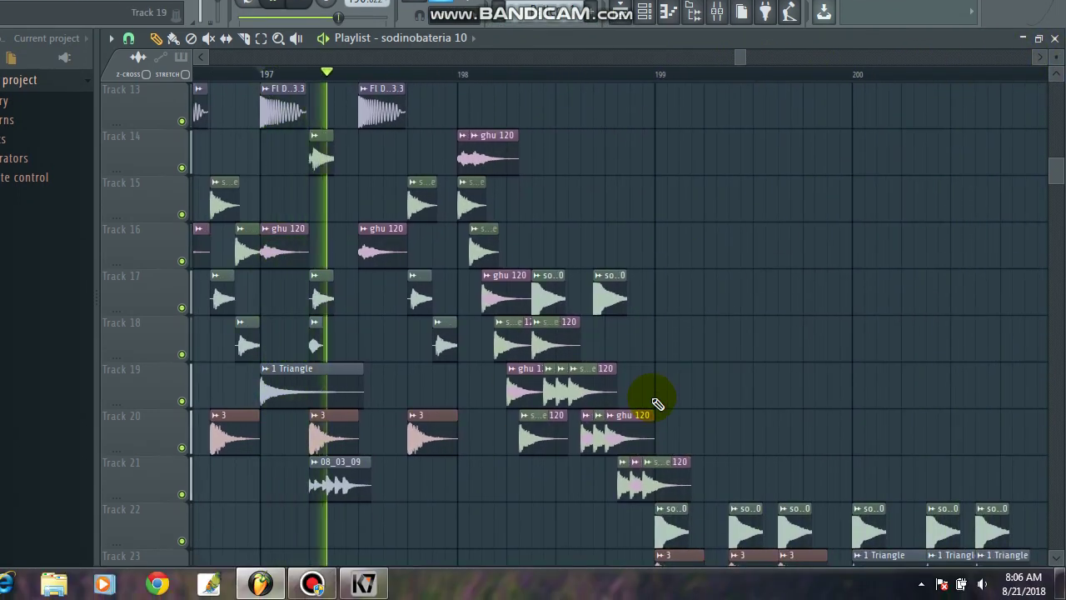
Step: Try building a copied fill group of ghu 120 and s.k.sajan dhol tone clips on Track 19 around bar 200
left_click_drag(648, 428, 927, 390)
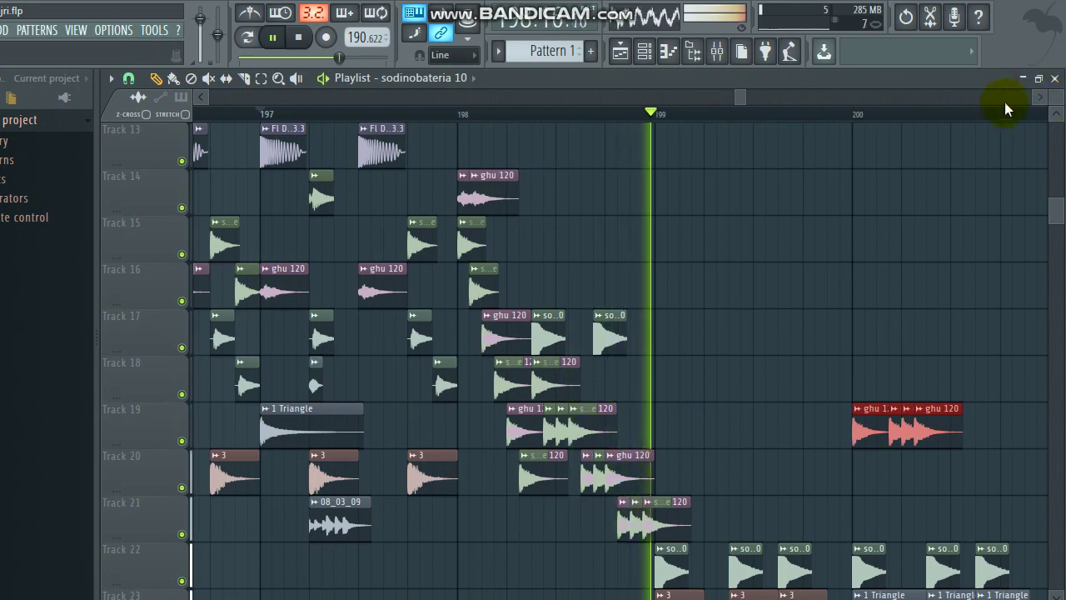
left_click(1039, 97)
left_click(1039, 98)
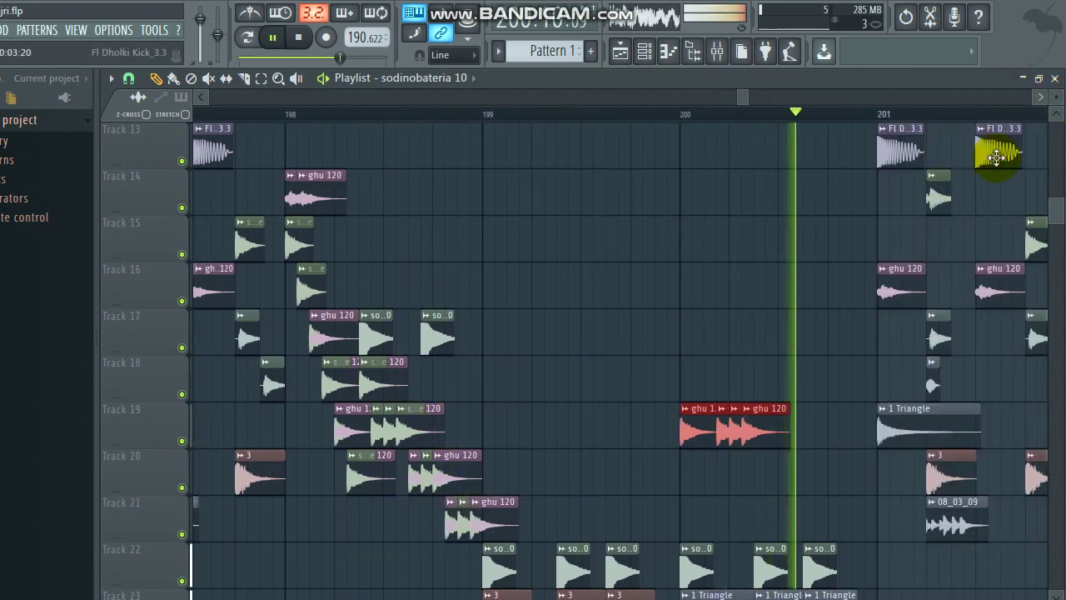
left_click(727, 441)
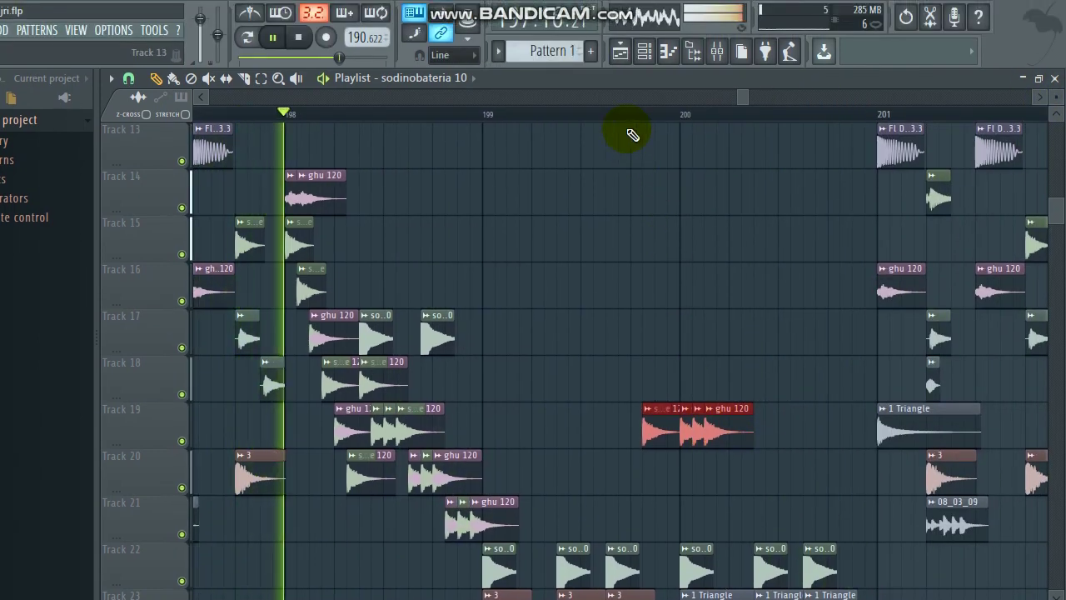
left_click(567, 74)
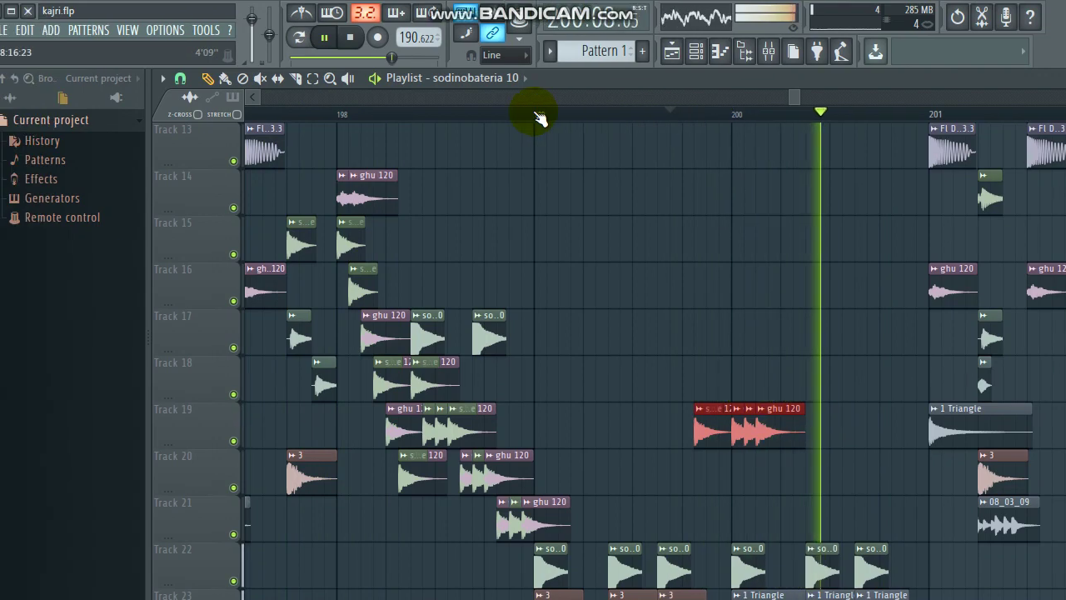
Step: Try further copies of the dhol fill on Track 19 after bar 200 and at bar 199, and delete the trial clips
left_click(539, 119)
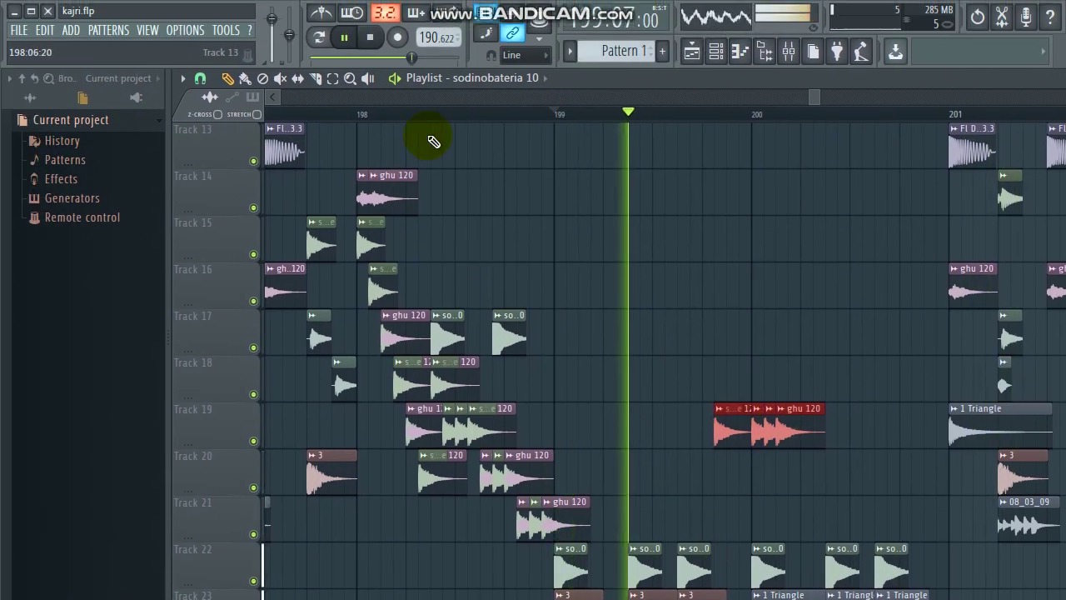
left_click(405, 114)
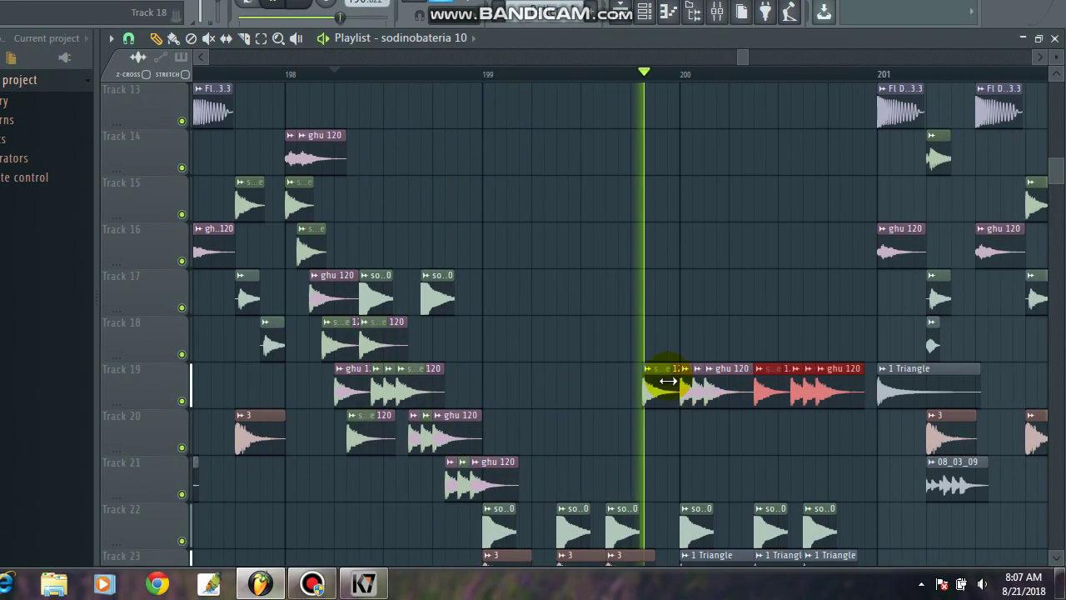
left_click_drag(718, 416, 583, 421)
left_click_drag(533, 380, 518, 389)
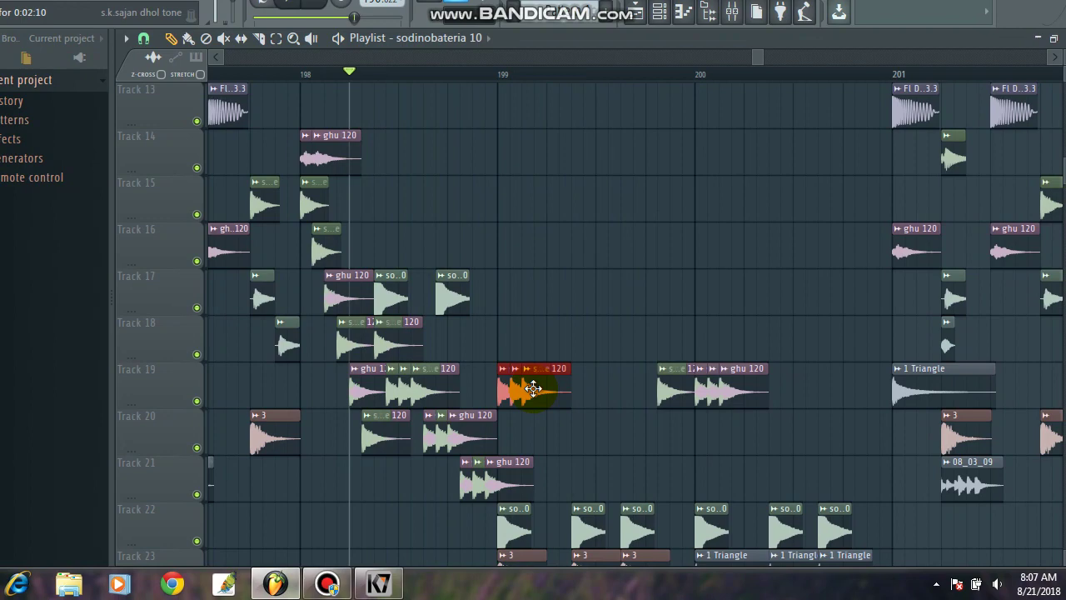
left_click_drag(533, 388, 535, 389)
right_click(535, 390)
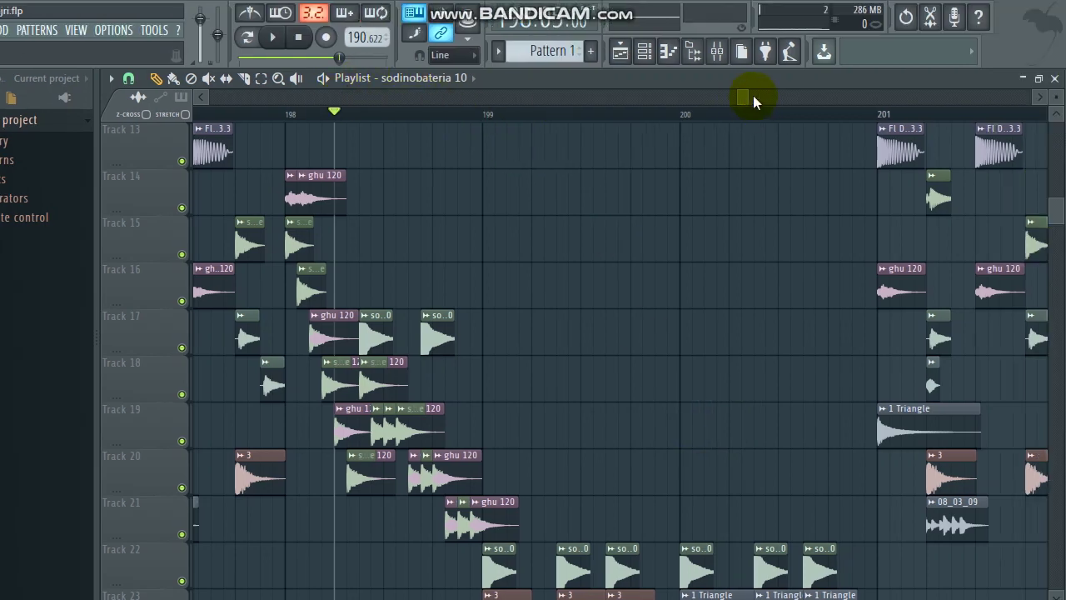
Step: Add a Kick Basic clip on Track 24 ending exactly at bar 207, where the Crash_07 clip on Track 23 starts
left_click_drag(752, 95, 776, 97)
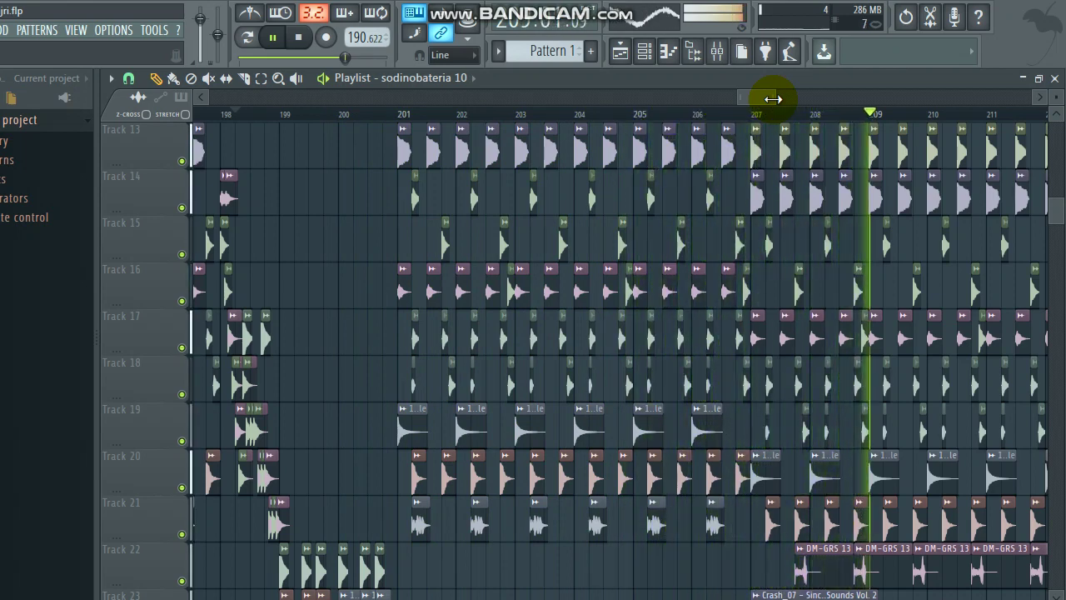
scroll(1047, 286, "down", 5)
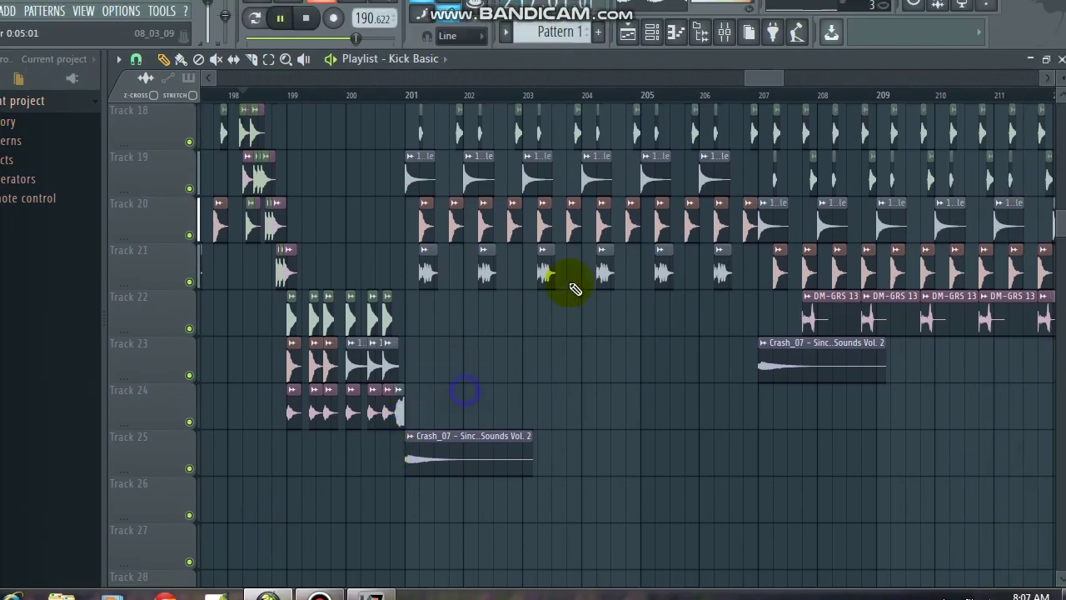
scroll(836, 77, "up", 3)
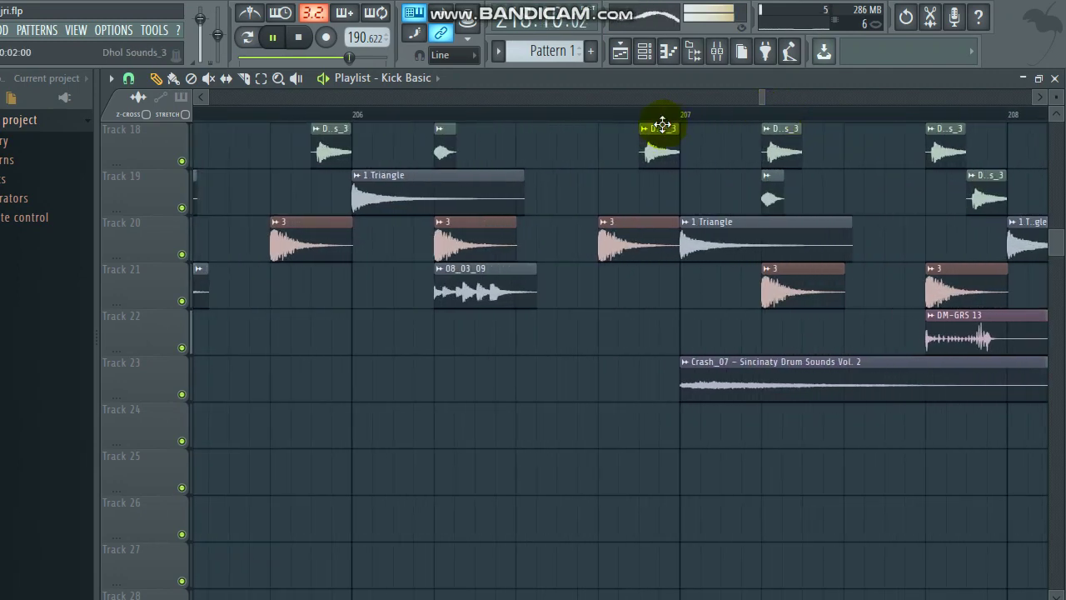
scroll(645, 117, "up", 4)
left_click(674, 406)
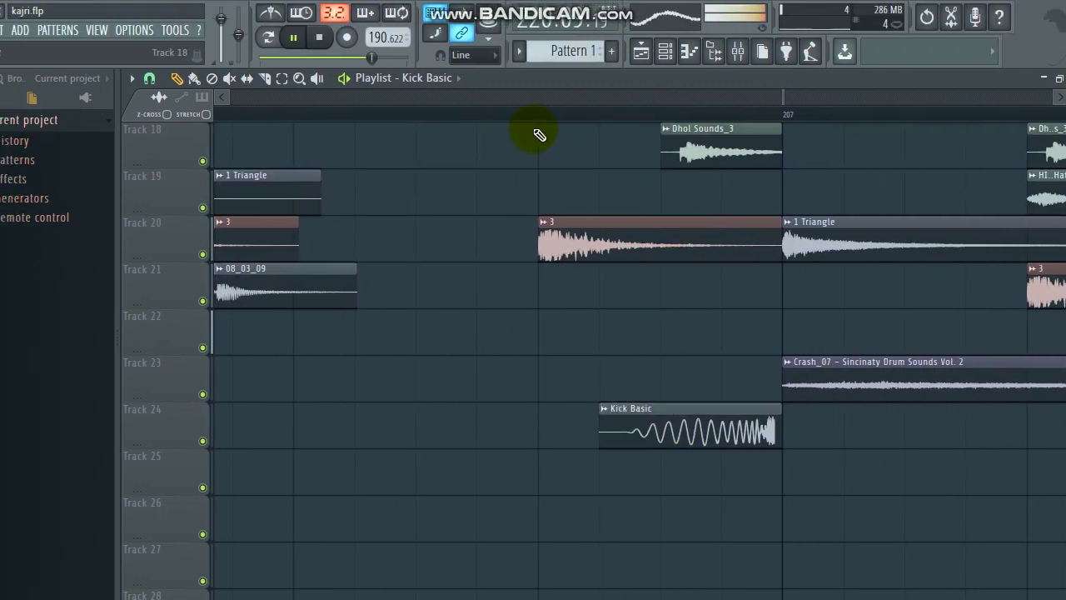
key("space")
Step: Play from bar 207 to about bar 221 and review the Kick Basic, Crash_07 and DM-GRS 13 clips on Tracks 22 to 24
scroll(537, 116, "down", 5)
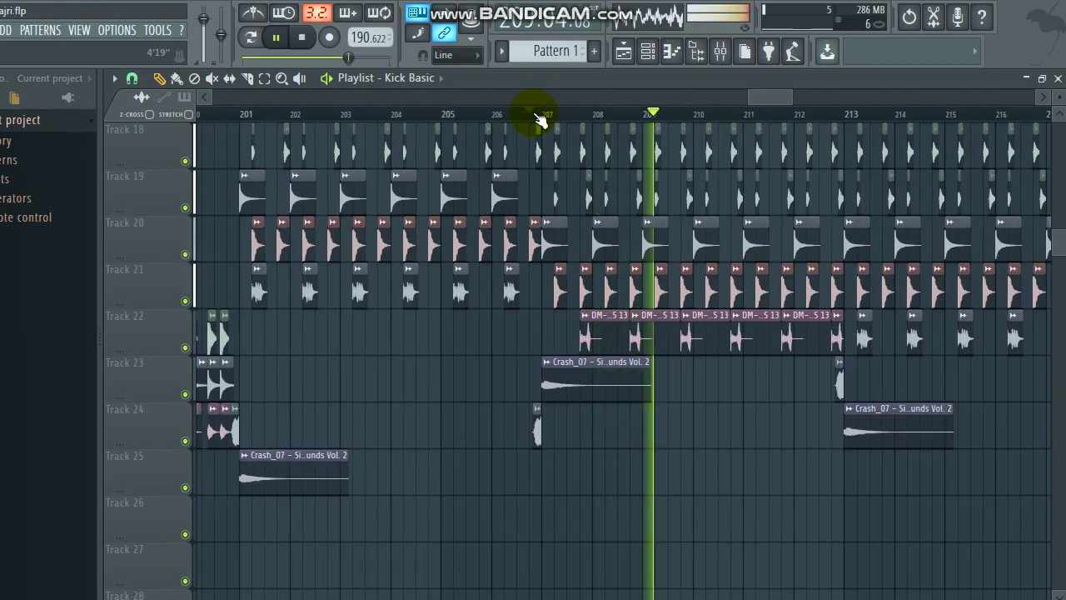
scroll(542, 119, "down", 2)
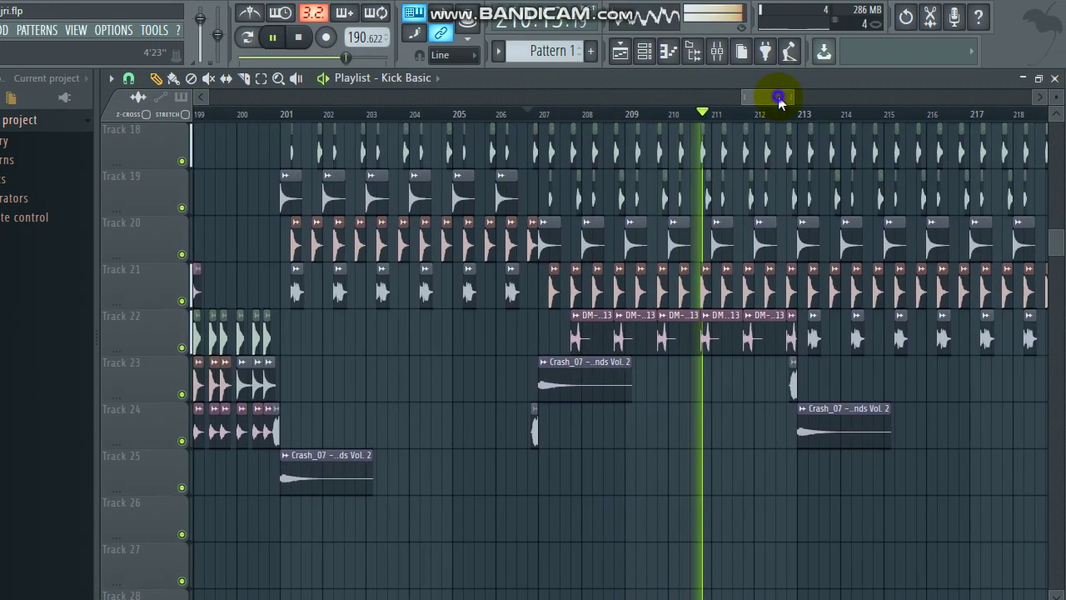
left_click_drag(779, 100, 785, 100)
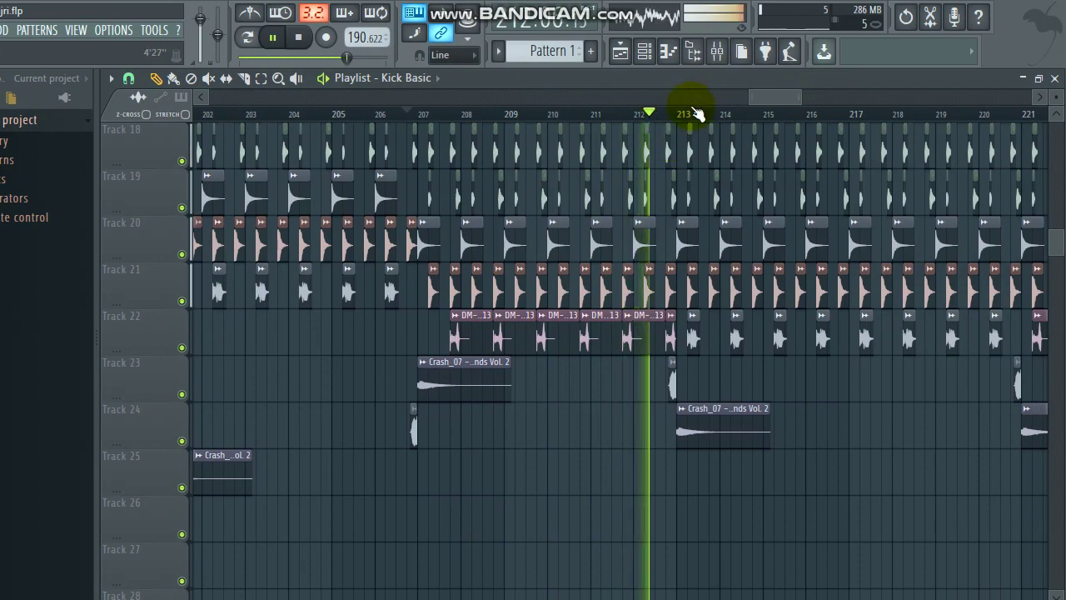
scroll(663, 121, "up", 1)
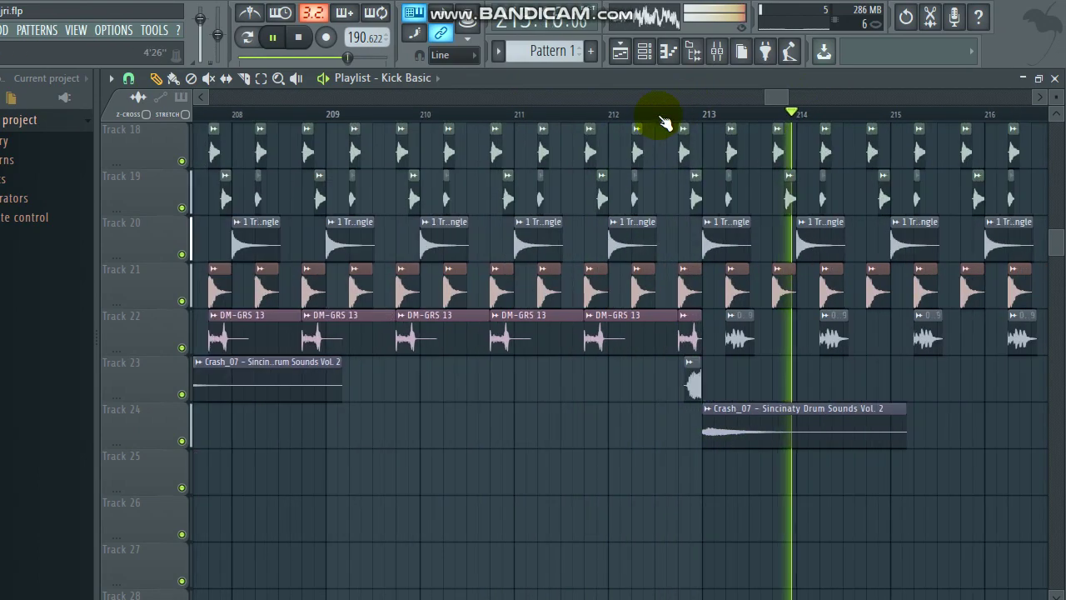
scroll(664, 121, "down", 3)
scroll(664, 121, "up", 1)
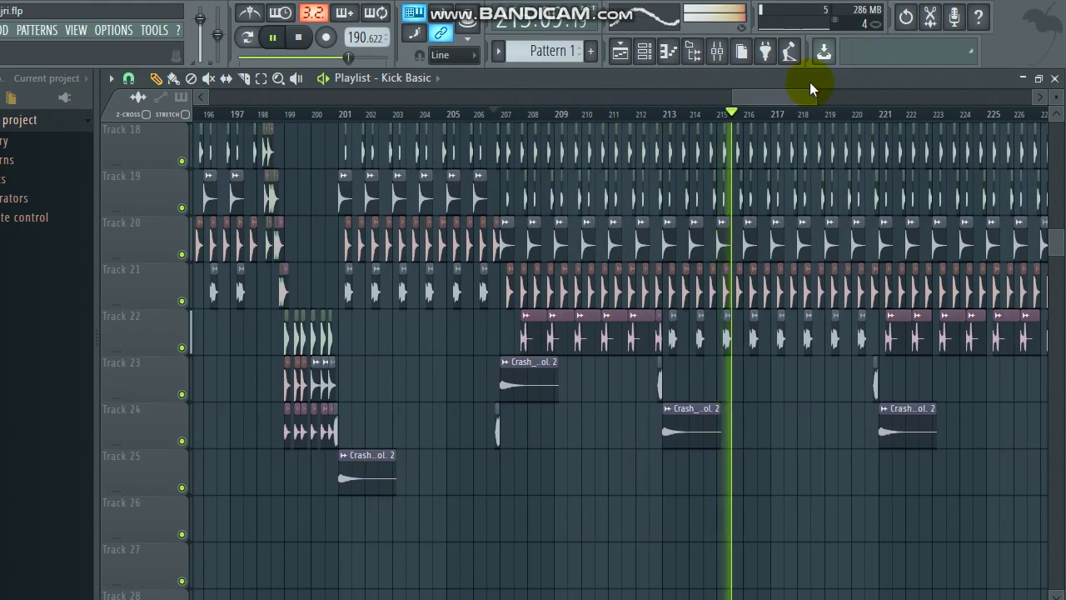
left_click_drag(806, 98, 850, 104)
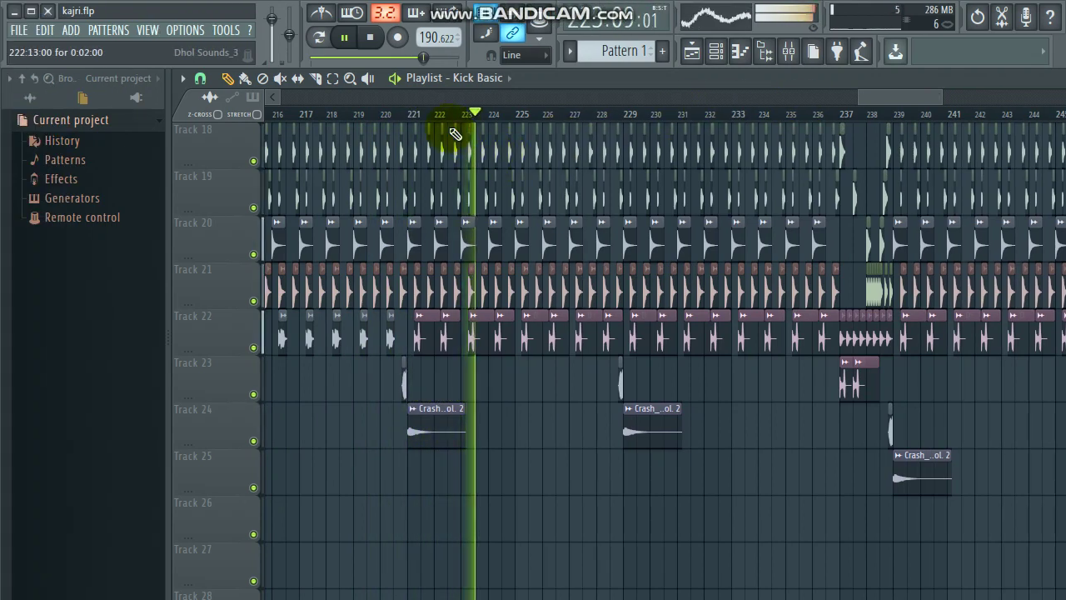
Step: Examine closely how the Kick Basic clip on Track 23 leads into the Crash_07 clip at bar 221
scroll(402, 119, "up", 5)
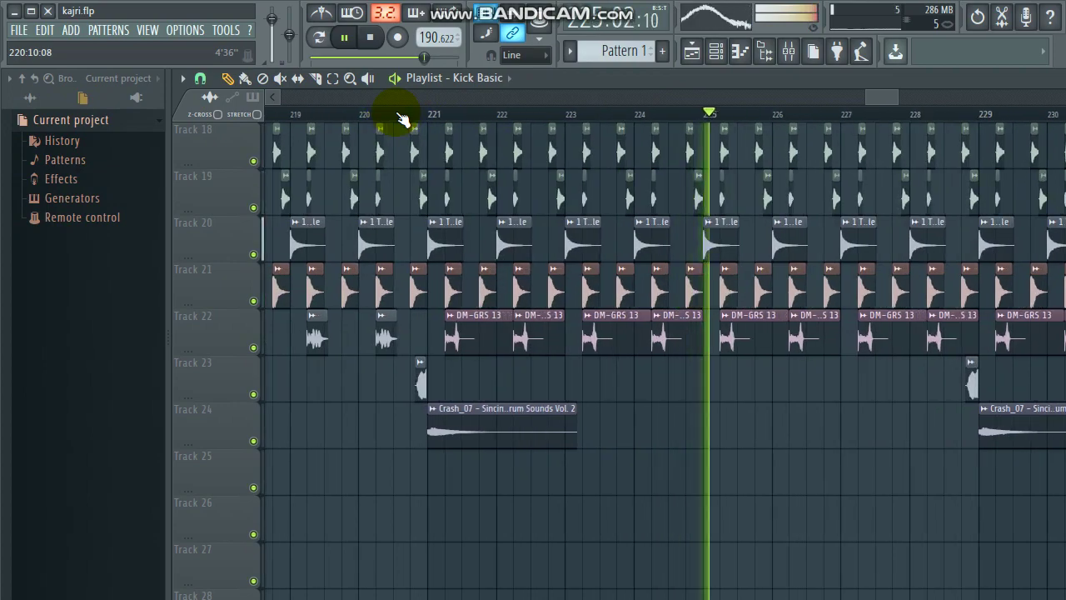
scroll(425, 119, "up", 2)
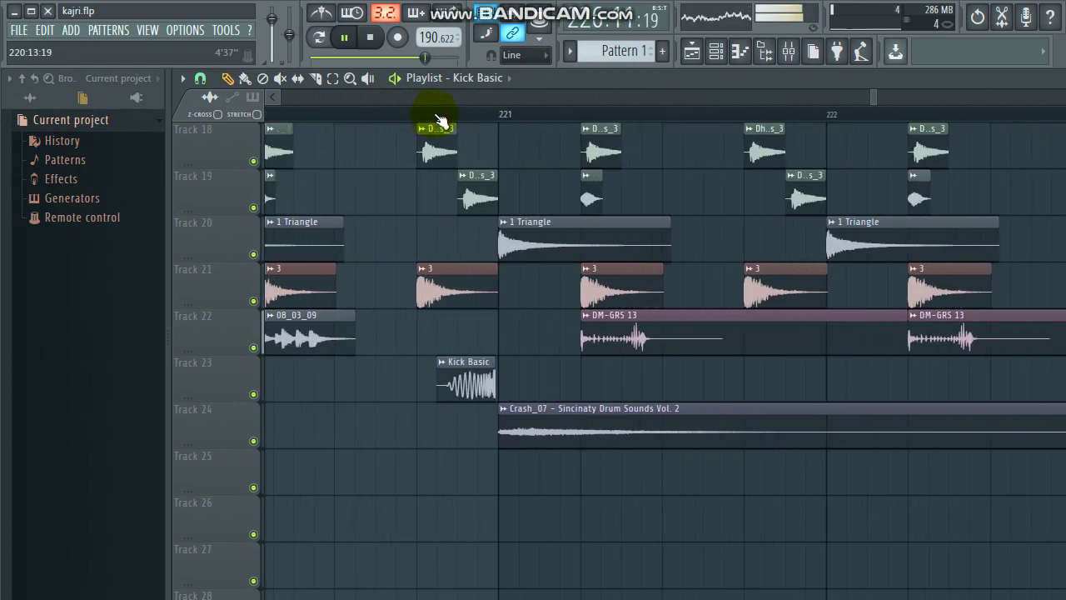
scroll(464, 123, "up", 3)
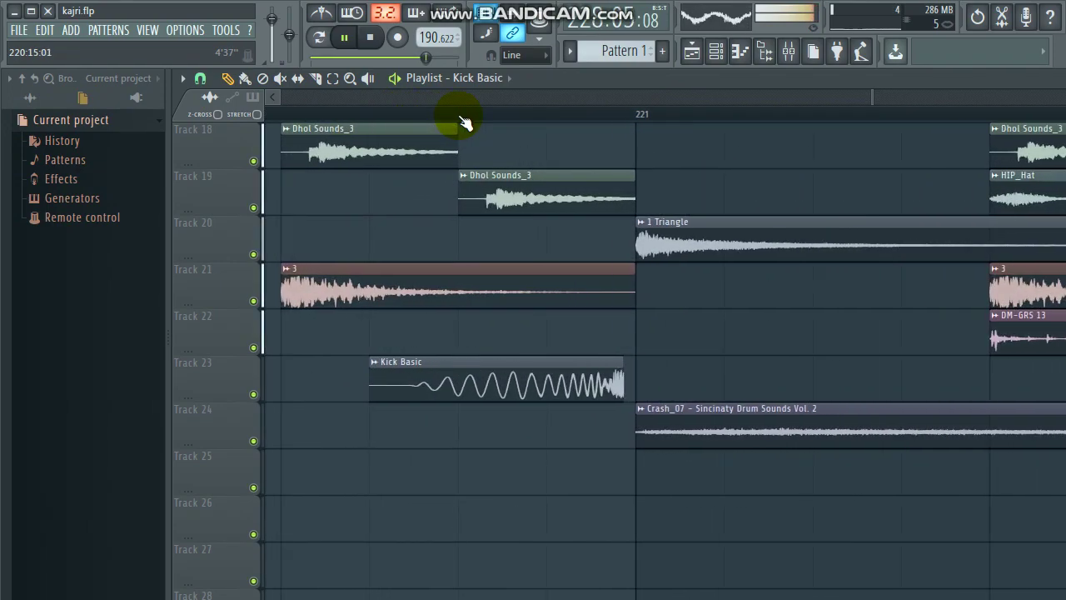
scroll(464, 122, "down", 4)
scroll(468, 195, "down", 3)
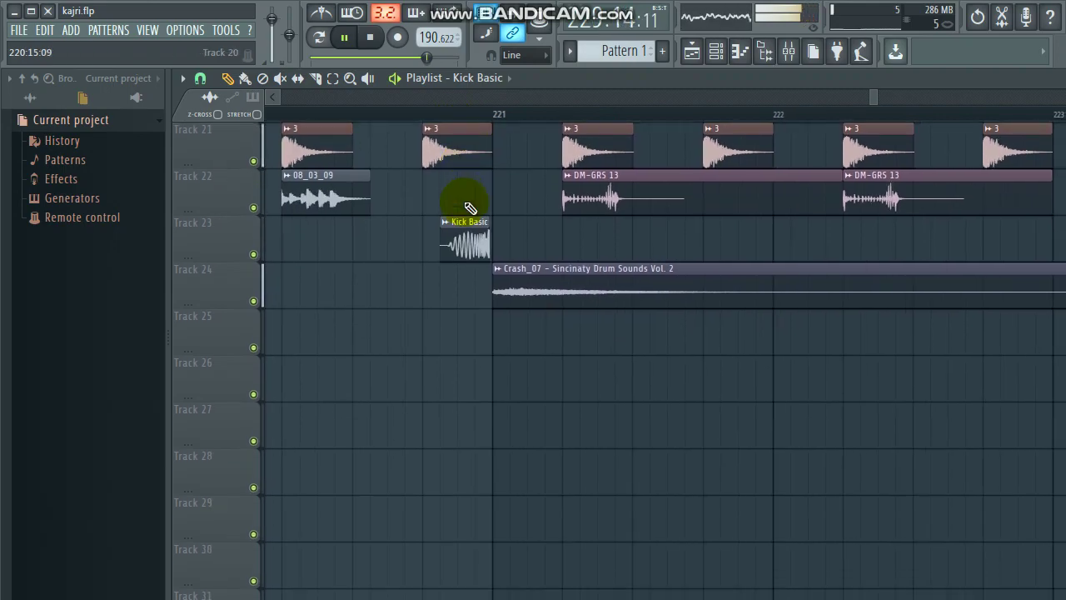
scroll(469, 192, "up", 10)
scroll(458, 127, "down", 10)
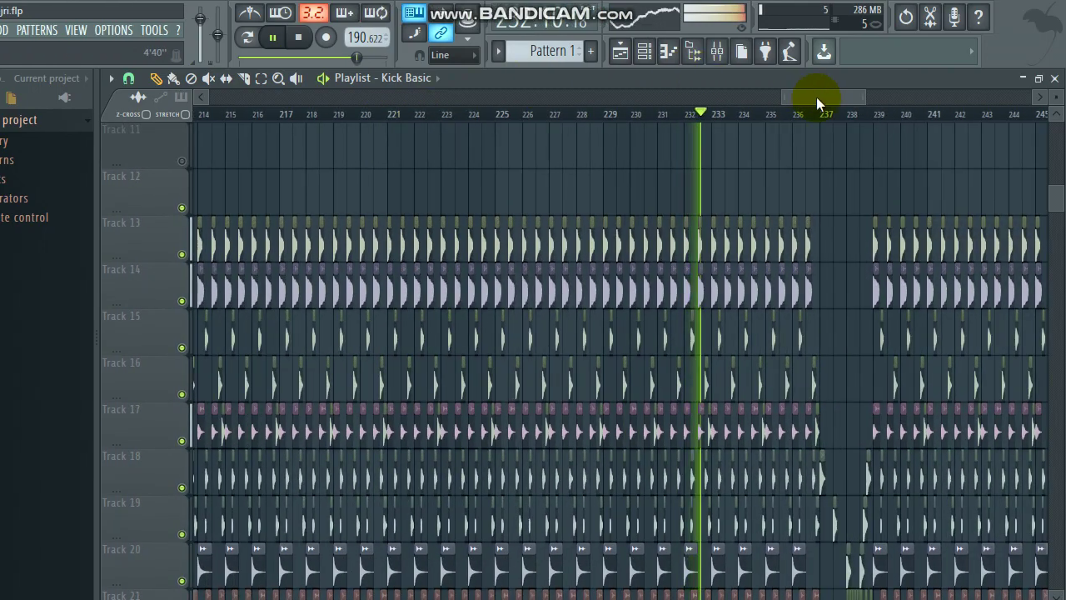
Step: Play through bars 232 to 241 and review the drum break and fill clips between bars 237 and 239
left_click_drag(816, 97, 833, 100)
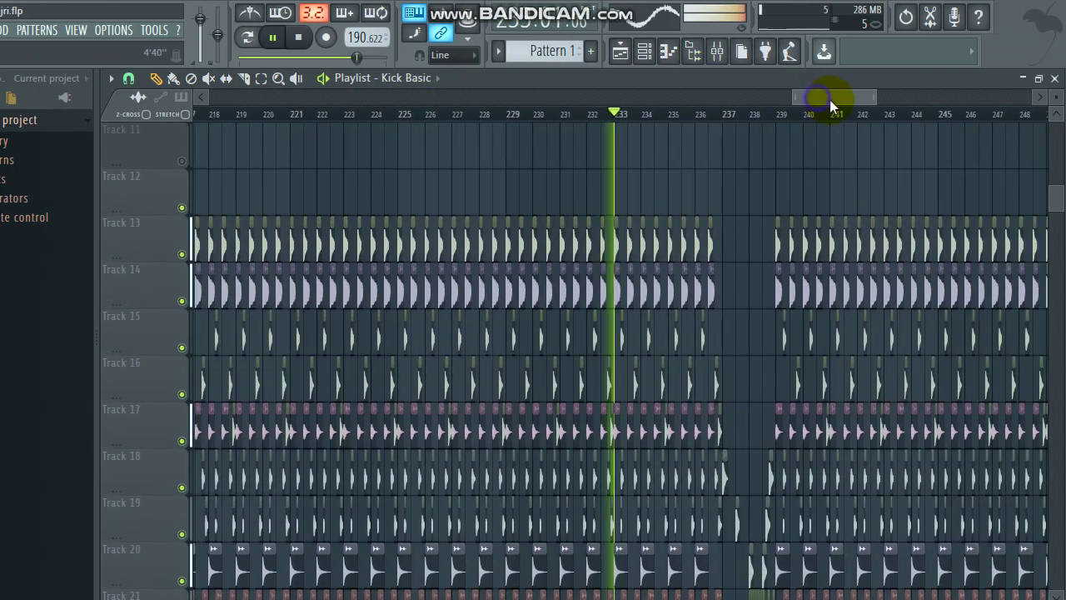
scroll(663, 200, "down", 2)
scroll(665, 204, "up", 1)
scroll(664, 204, "down", 1)
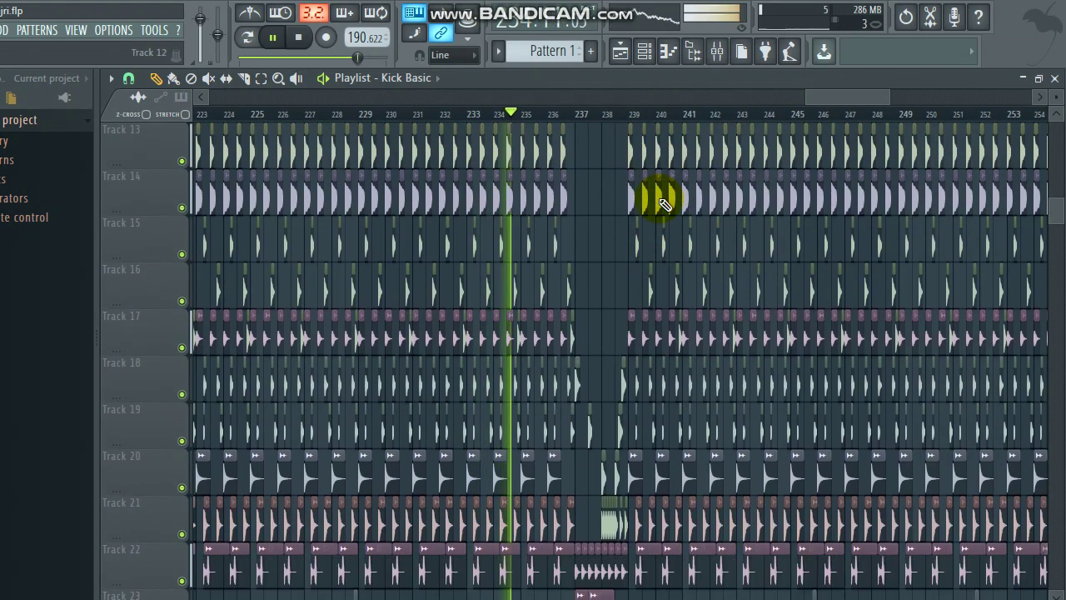
left_click_drag(837, 98, 871, 106)
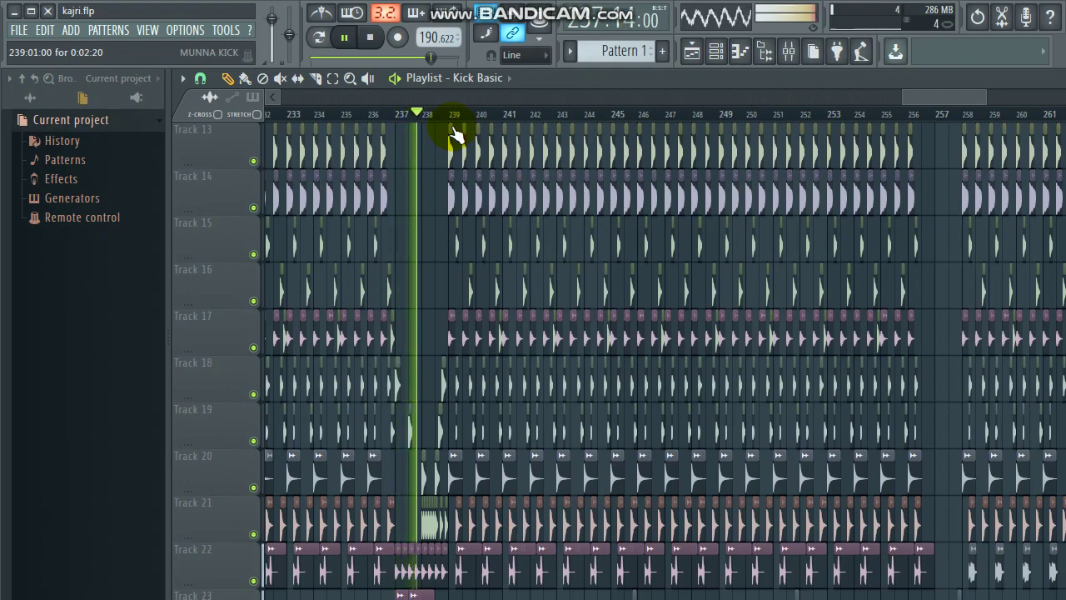
scroll(426, 119, "up", 5)
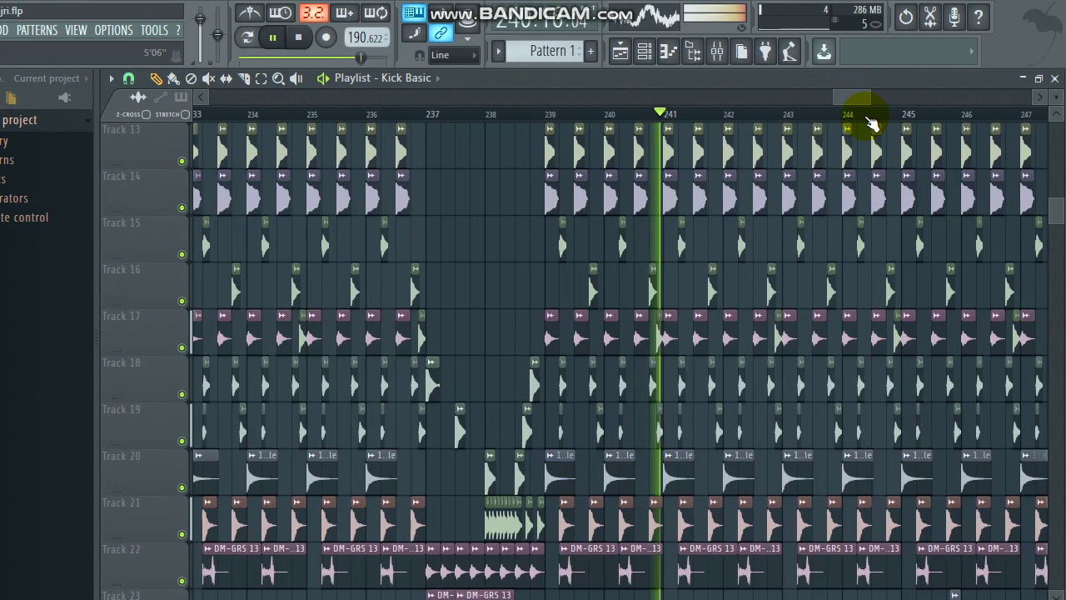
Step: Play through bars 241 to 261 and review the drum clips on Tracks 13 to 27, including the fill around bar 257
scroll(875, 91, "down", 3)
scroll(925, 100, "down", 2)
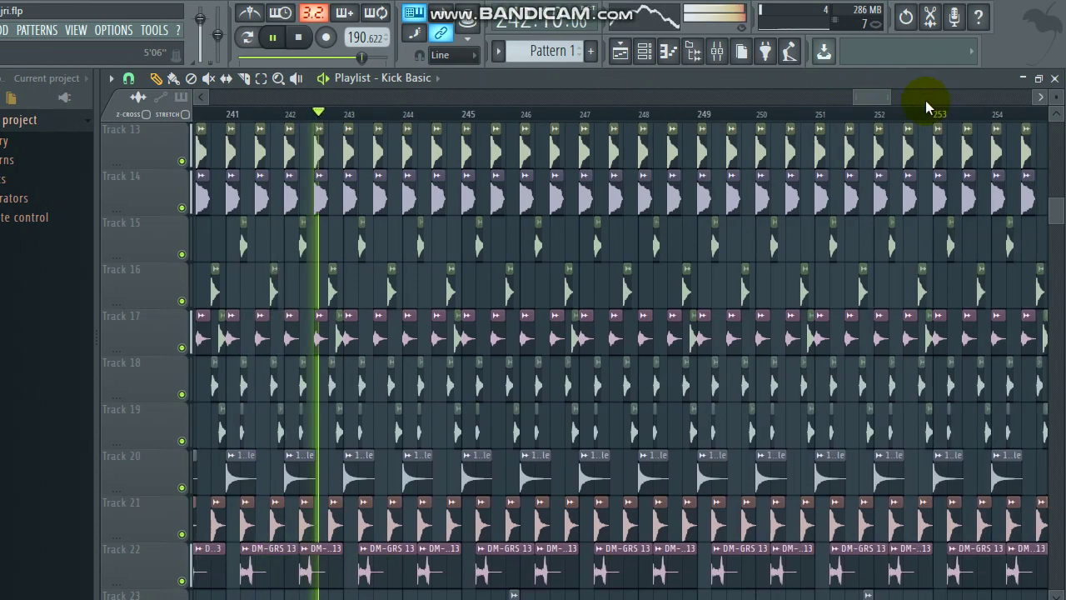
scroll(862, 100, "down", 2)
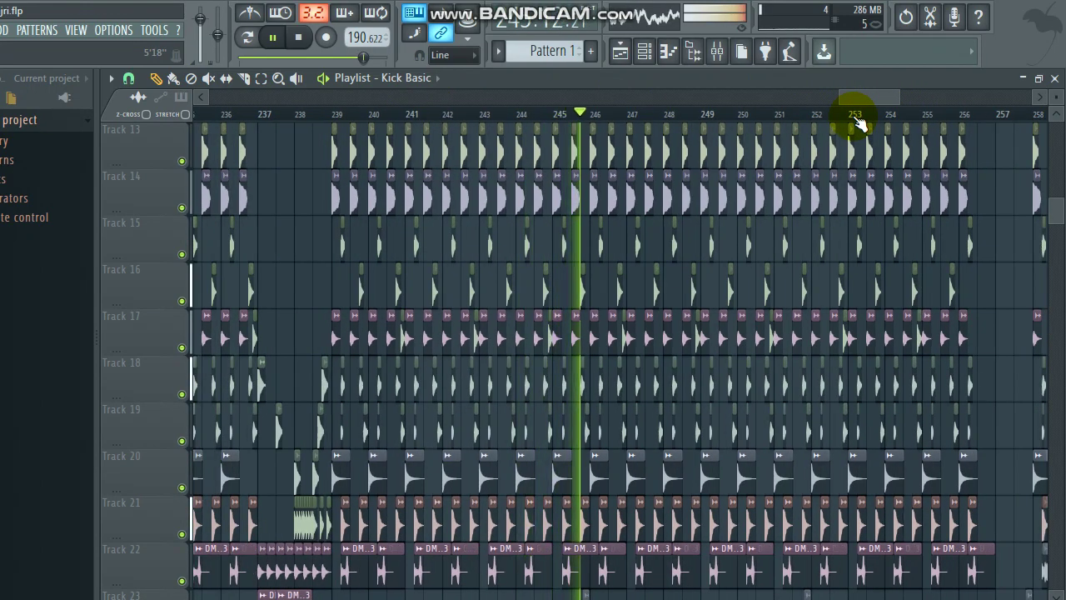
scroll(883, 98, "down", 3)
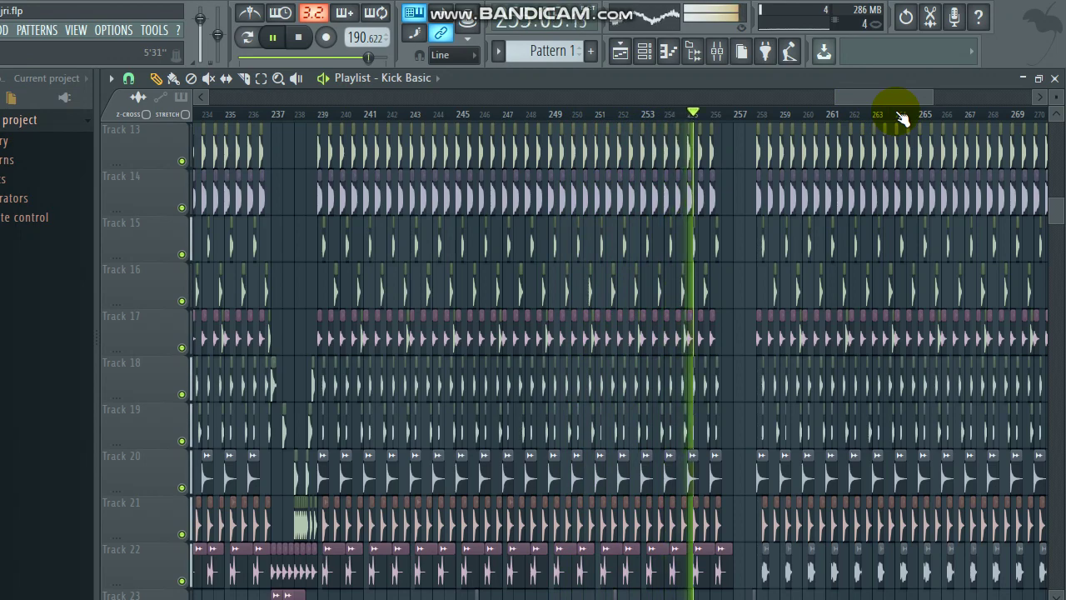
scroll(897, 112, "down", 2)
scroll(961, 100, "down", 5)
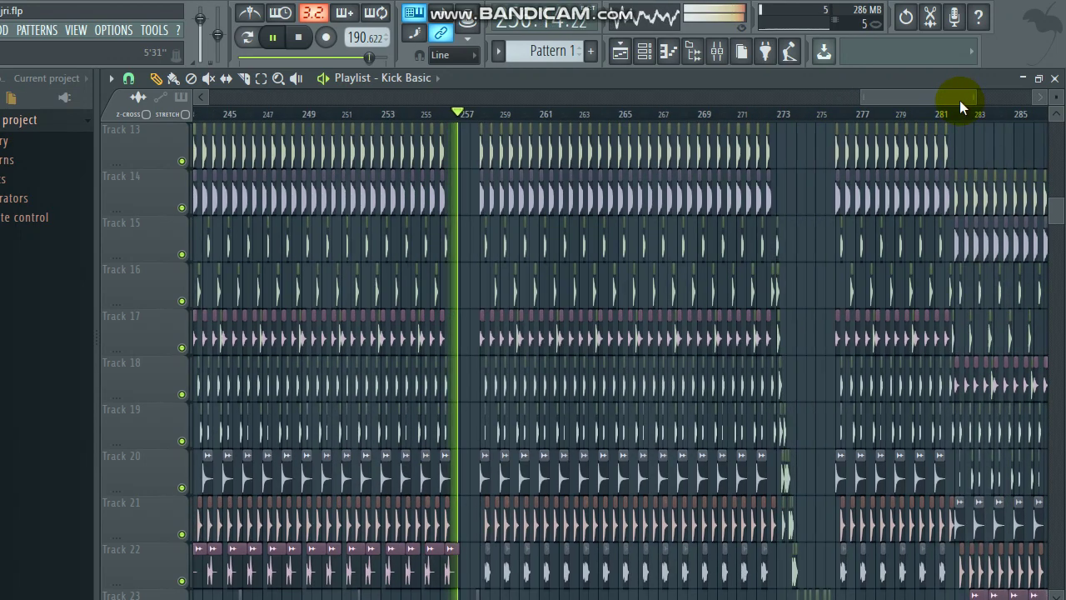
scroll(704, 173, "down", 5)
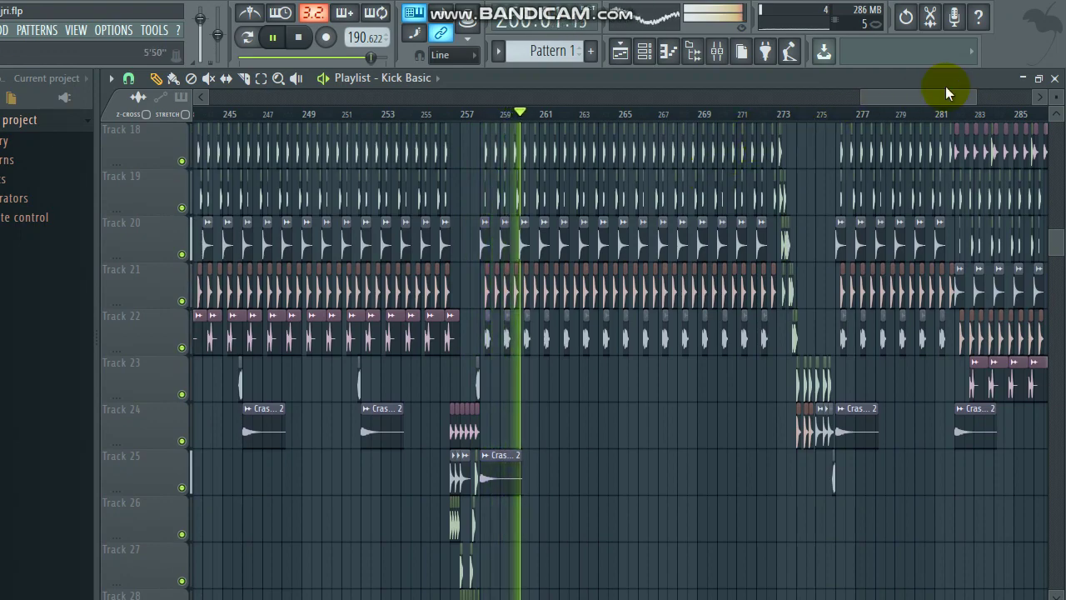
scroll(947, 95, "down", 2)
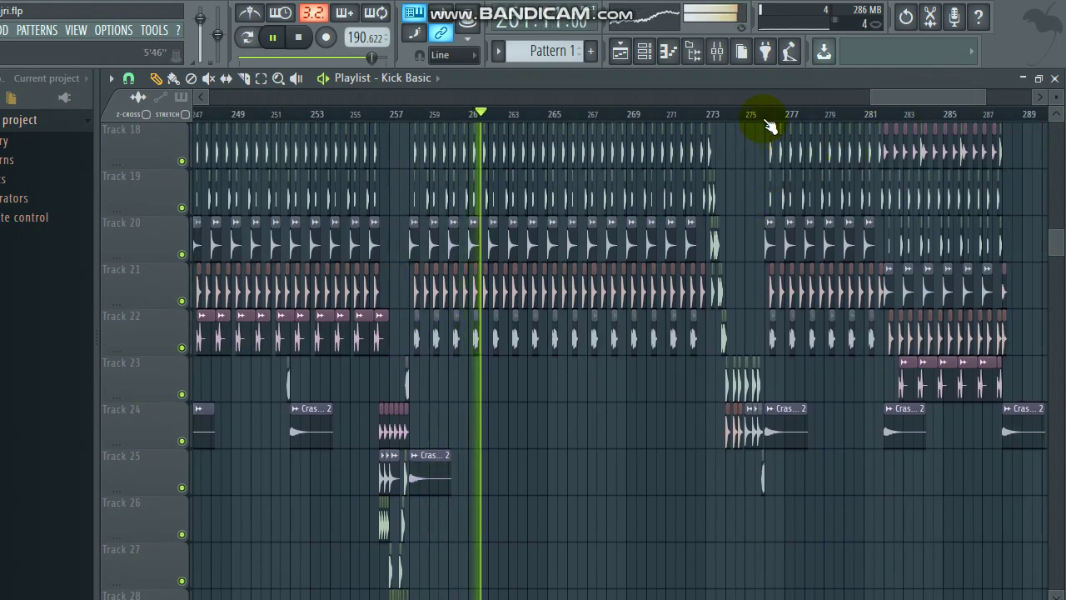
Step: Skip playback ahead to about bar 271 and review the drum break before bar 276 and the closing drum section up to bar 288
scroll(769, 119, "up", 2)
scroll(744, 192, "up", 6)
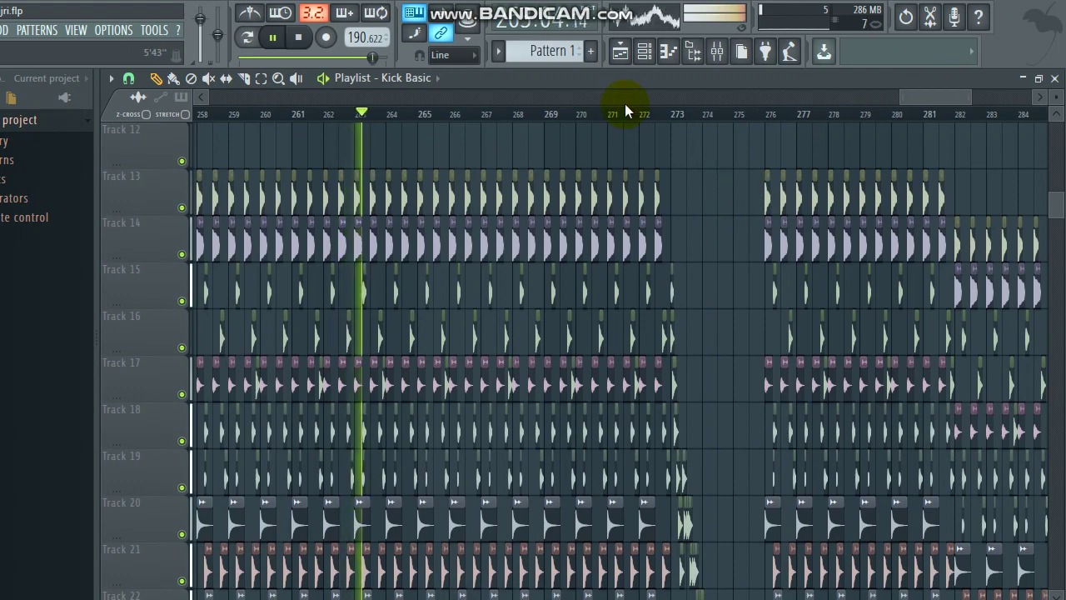
scroll(992, 98, "down", 3)
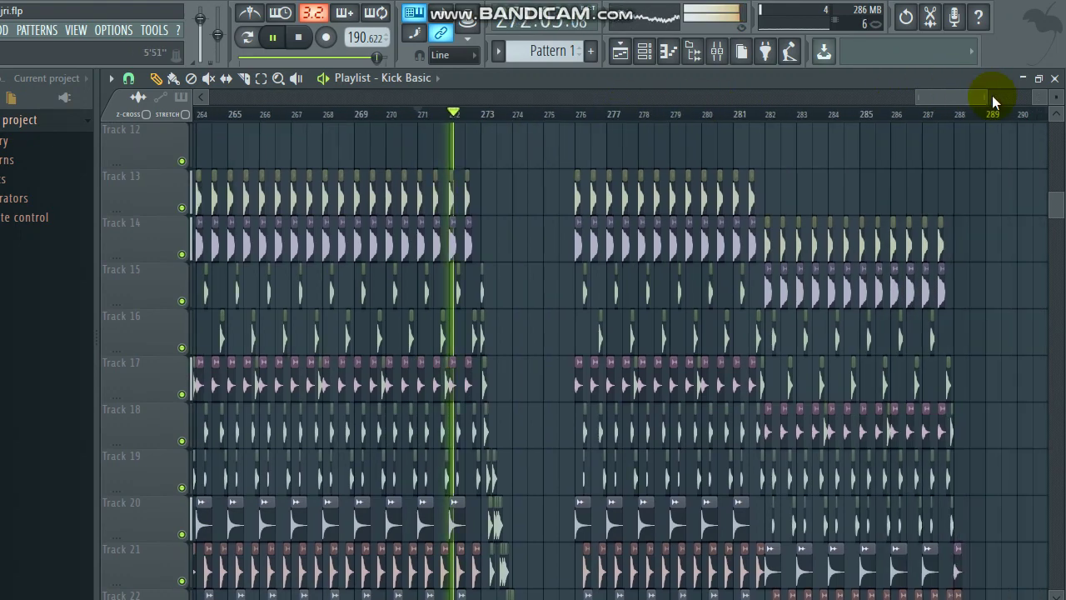
scroll(805, 179, "down", 5)
scroll(801, 178, "up", 1)
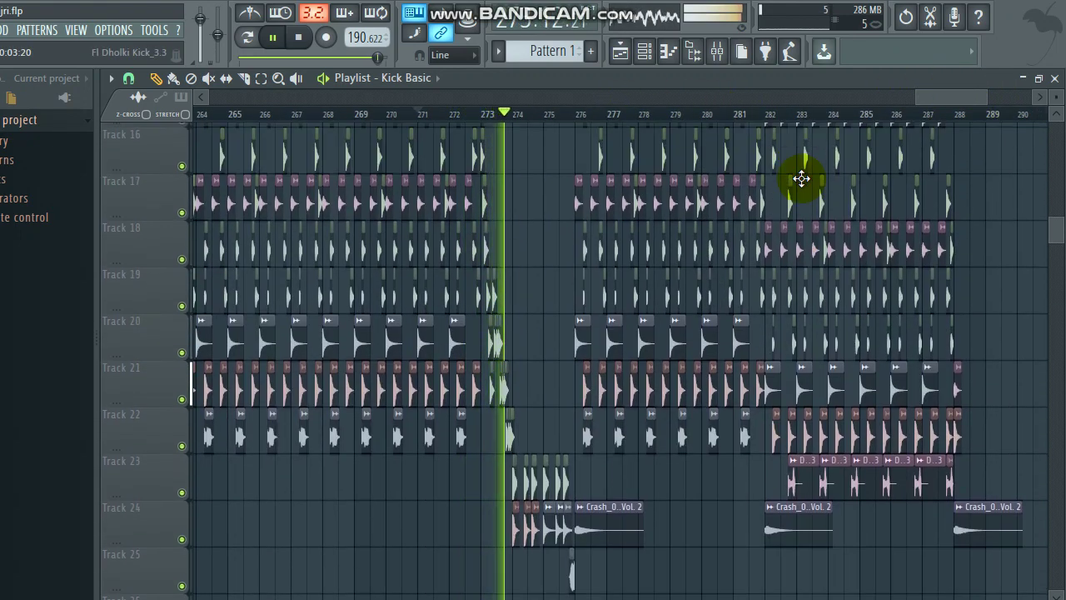
scroll(801, 178, "down", 2)
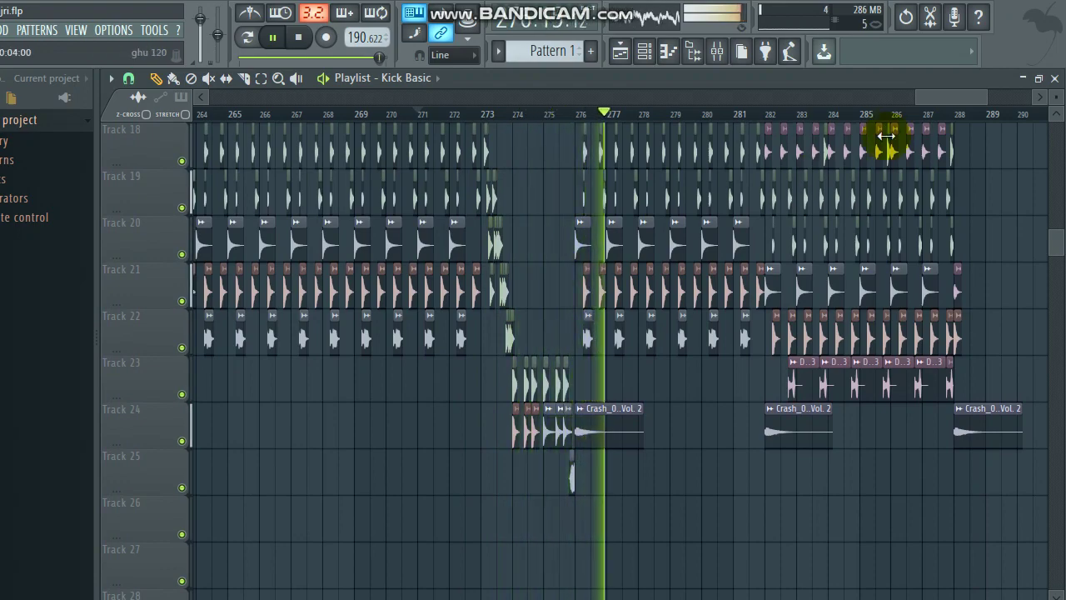
scroll(990, 108, "down", 3)
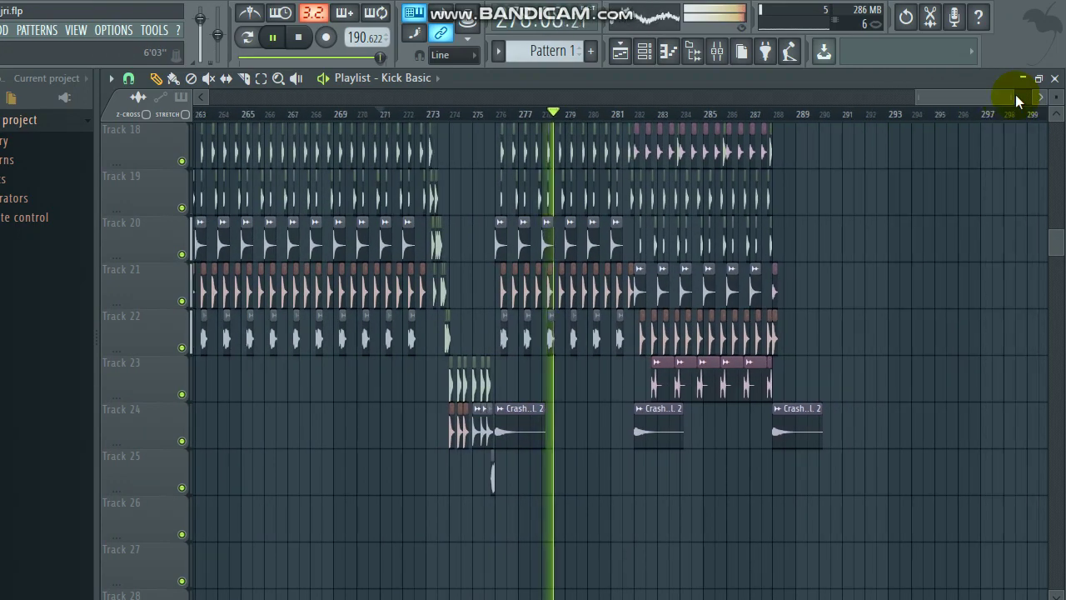
scroll(881, 155, "up", 8)
scroll(727, 117, "up", 3)
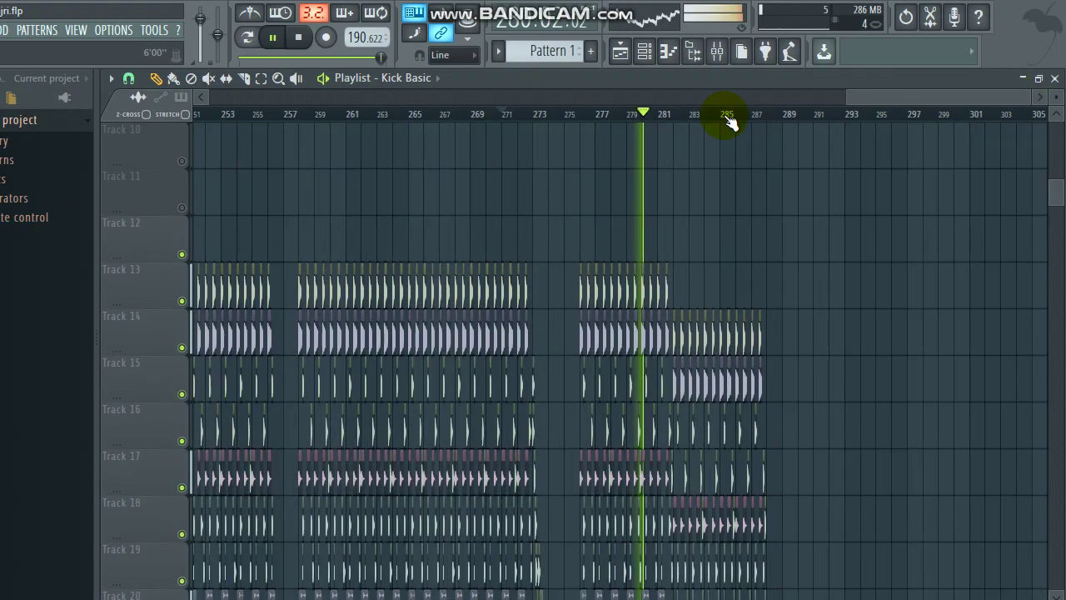